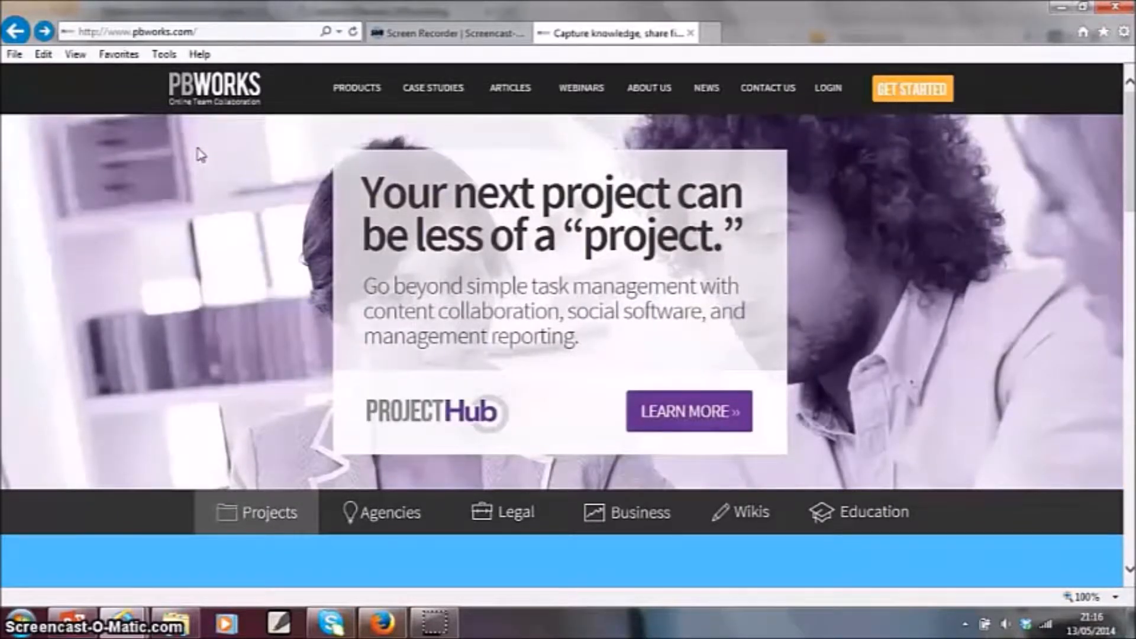
- Get started with EduHub and select the free Basic plan for the new workspace
{"action": "left_click", "coordinate": [907, 91]}
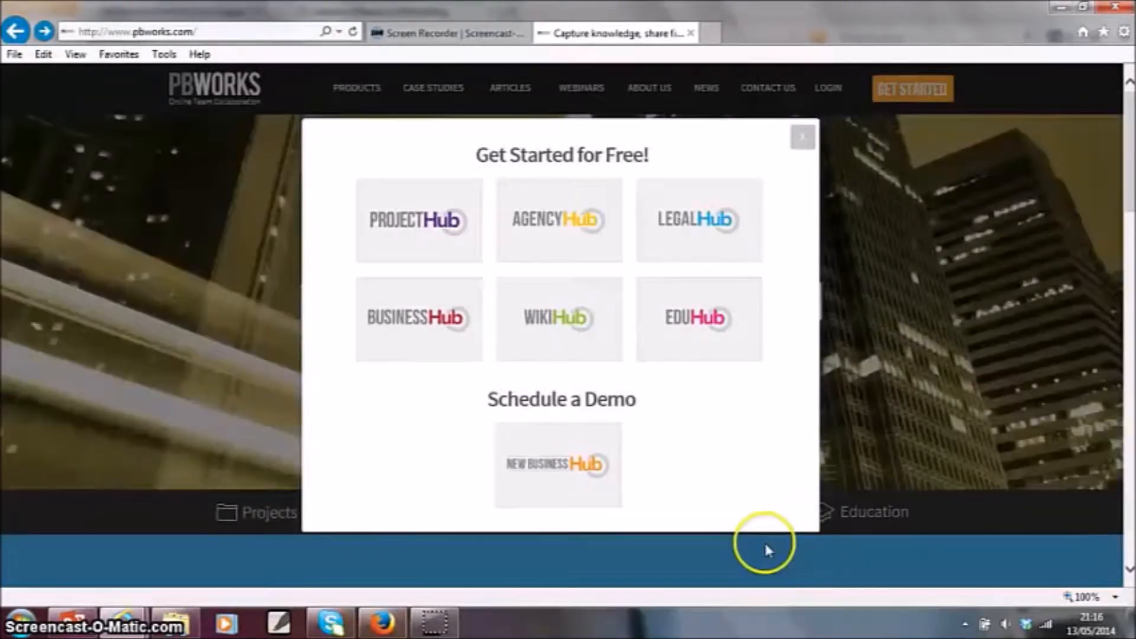
{"action": "left_click", "coordinate": [697, 336]}
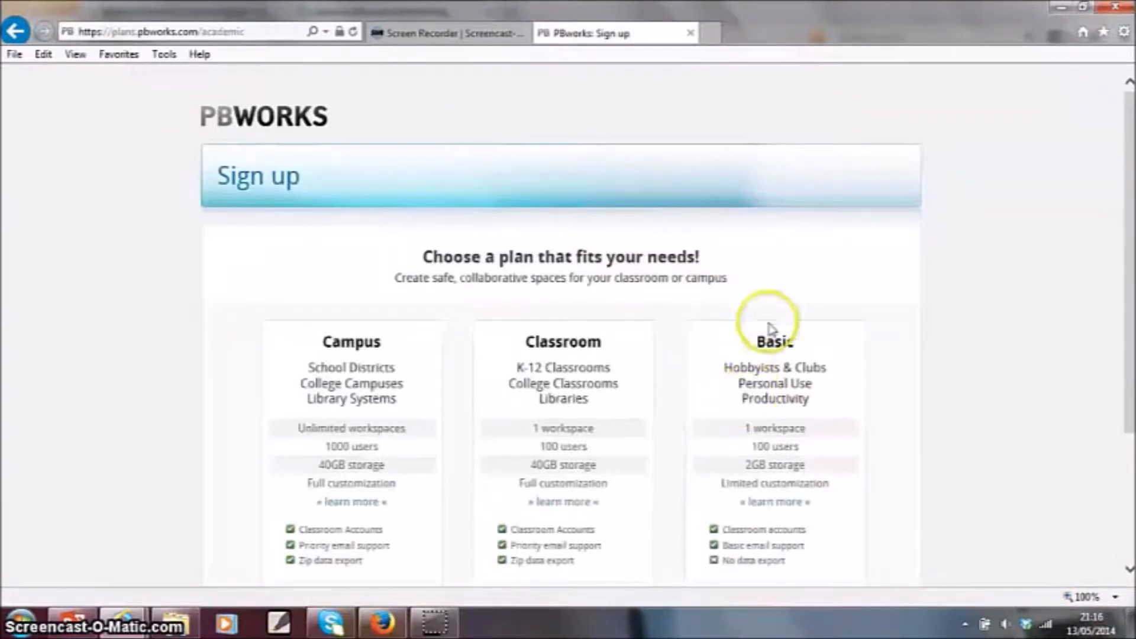
{"action": "scroll", "coordinate": [837, 382], "scroll_direction": "down", "scroll_amount": 3}
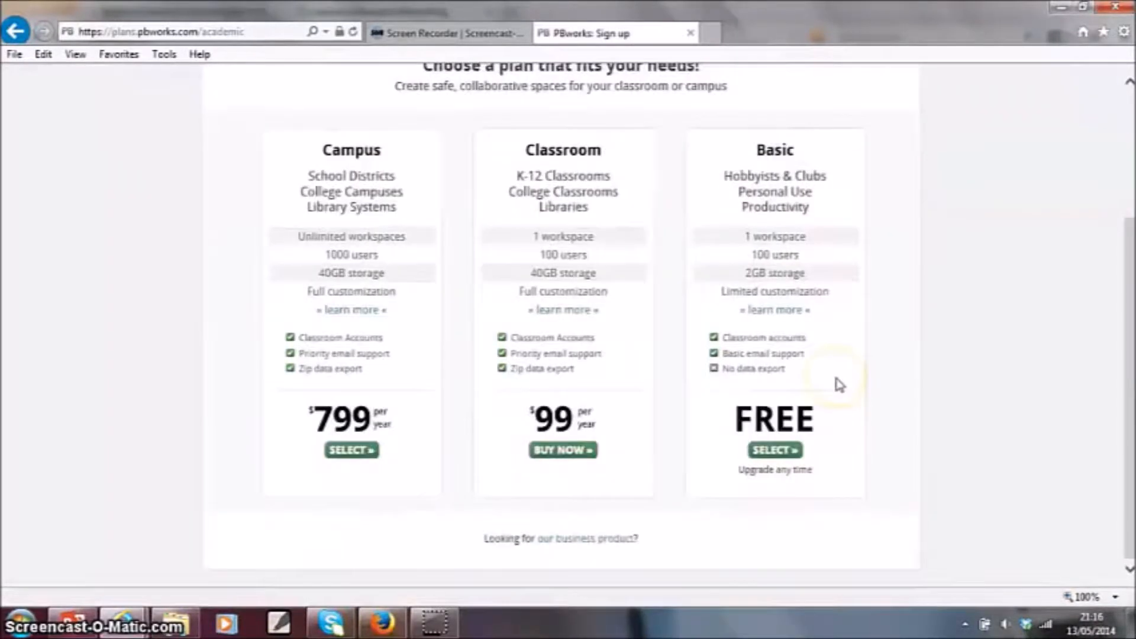
{"action": "left_click", "coordinate": [777, 453]}
- Set the workspace address to rscniTestWiki and agree to non-commercial use only
{"action": "left_click", "coordinate": [570, 293]}
{"action": "type", "text": "rscniTestWiki"}
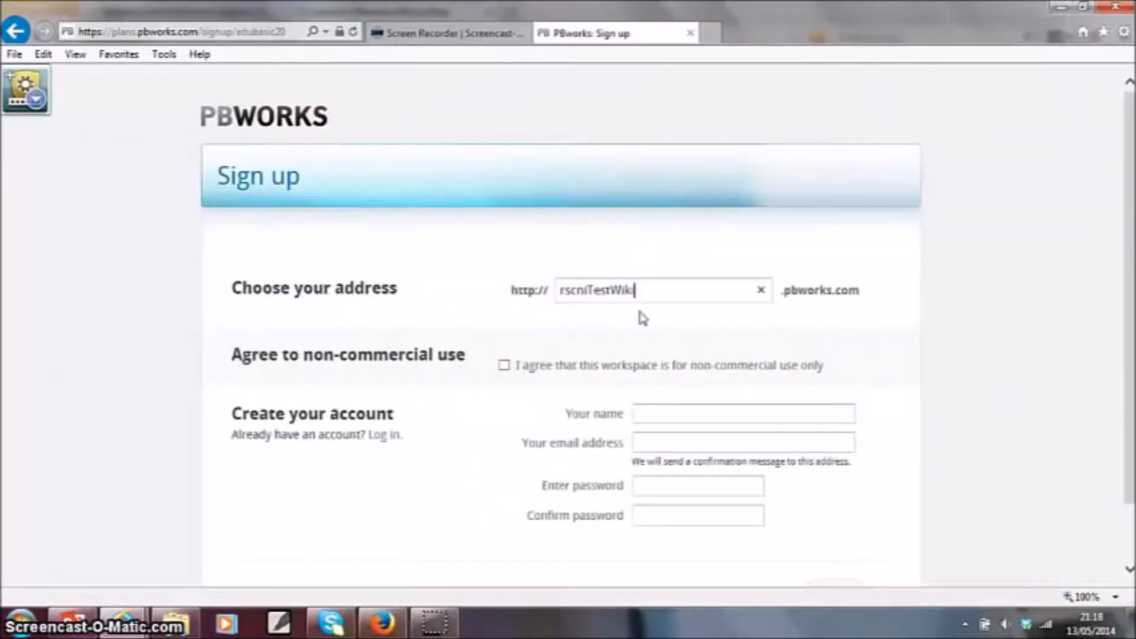
{"action": "left_click", "coordinate": [504, 366]}
- Enter the account holder's name, e-mail address and password, confirm the password, and submit the sign-up form
{"action": "left_click", "coordinate": [673, 416]}
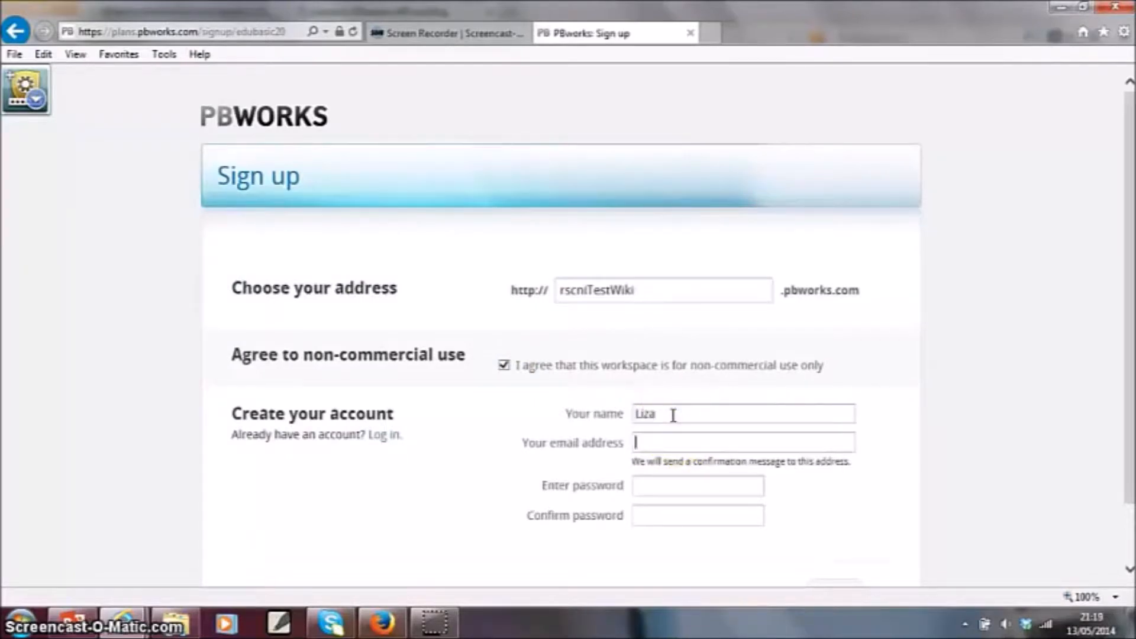
{"action": "key", "text": "Tab"}
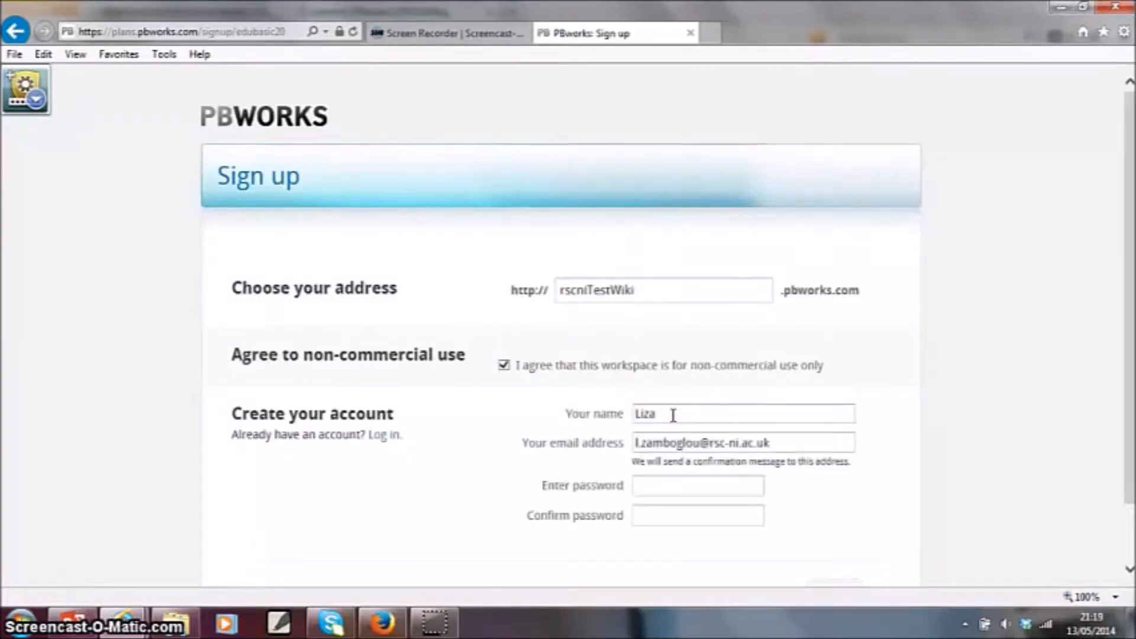
{"action": "type", "text": "••"}
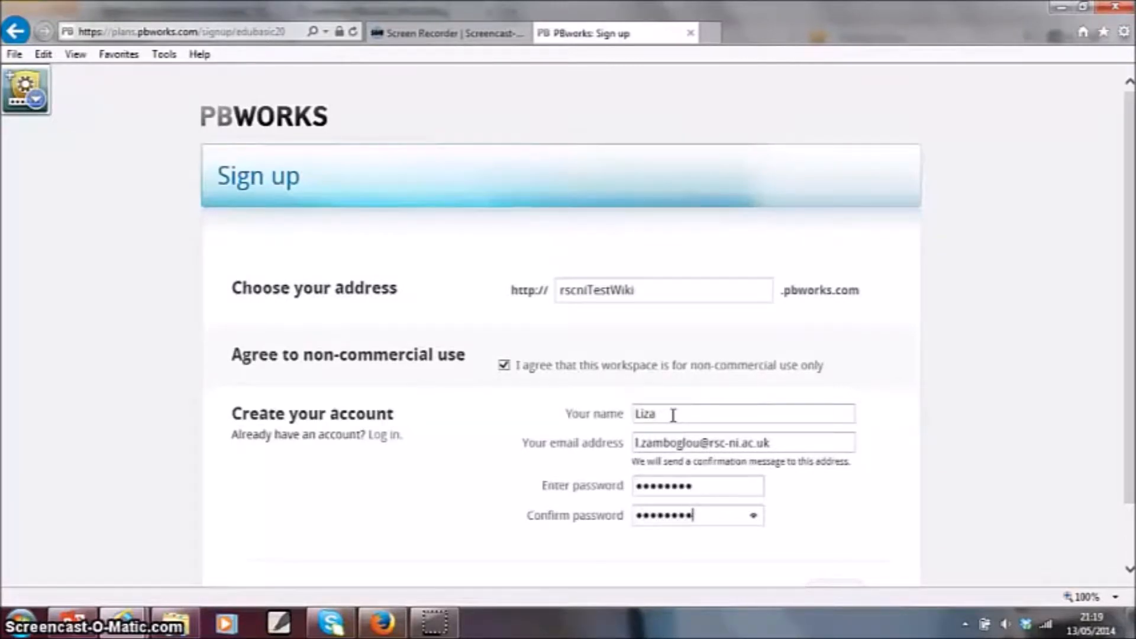
{"action": "scroll", "coordinate": [770, 438], "scroll_direction": "down", "scroll_amount": 1}
{"action": "left_click", "coordinate": [820, 528]}
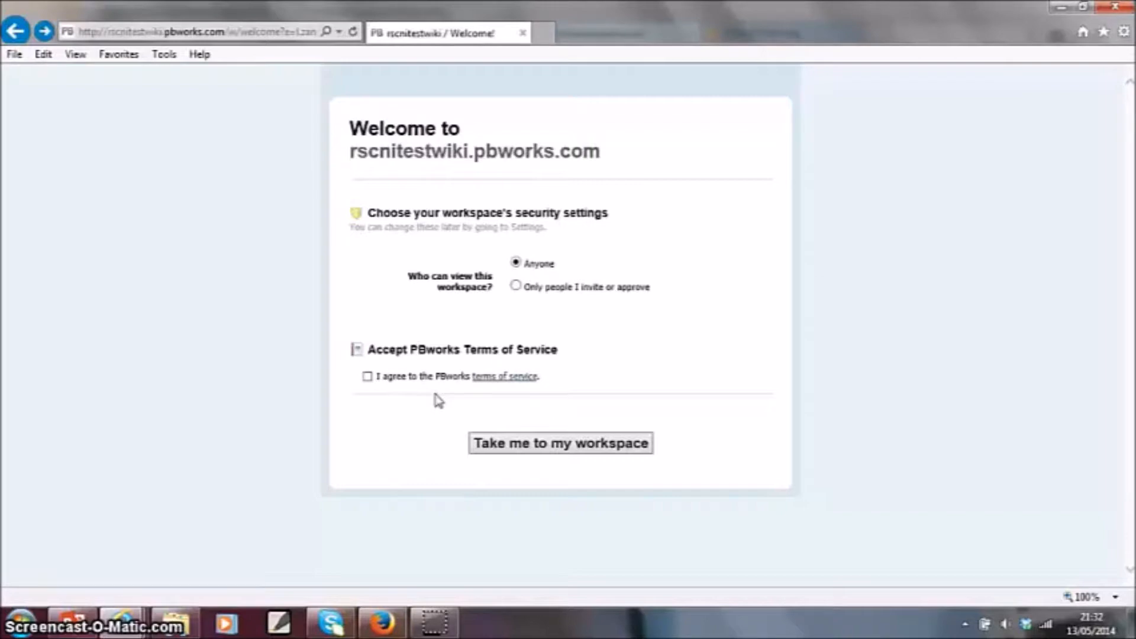
- Restrict workspace viewing to only people invited or approved, accept the PBworks terms of service, and enter the workspace
{"action": "left_click", "coordinate": [516, 286]}
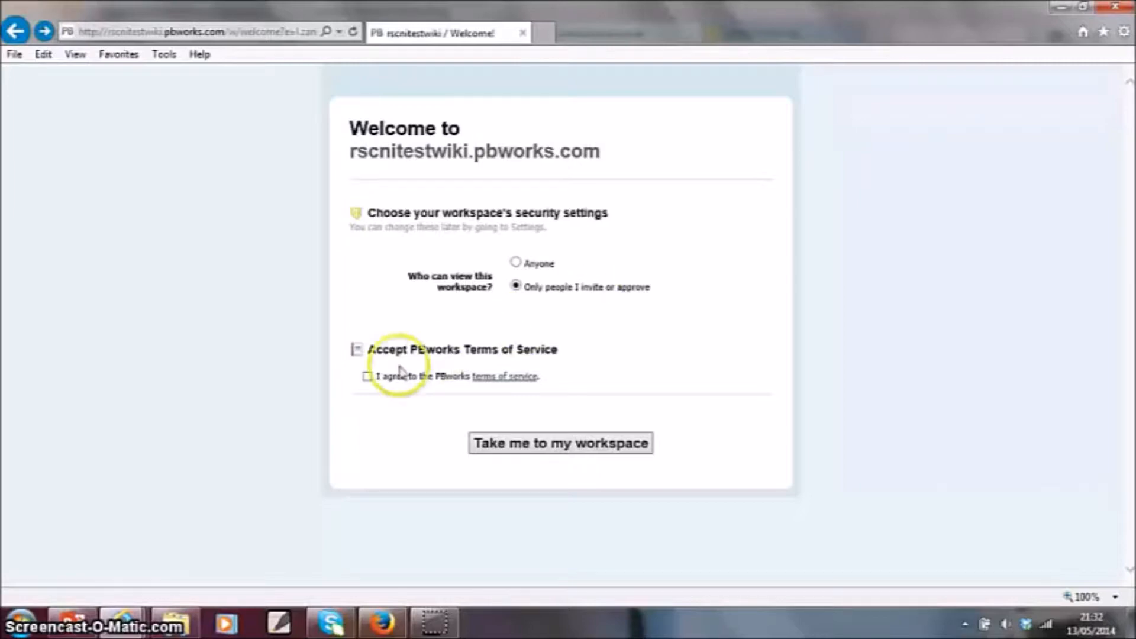
{"action": "left_click", "coordinate": [367, 377]}
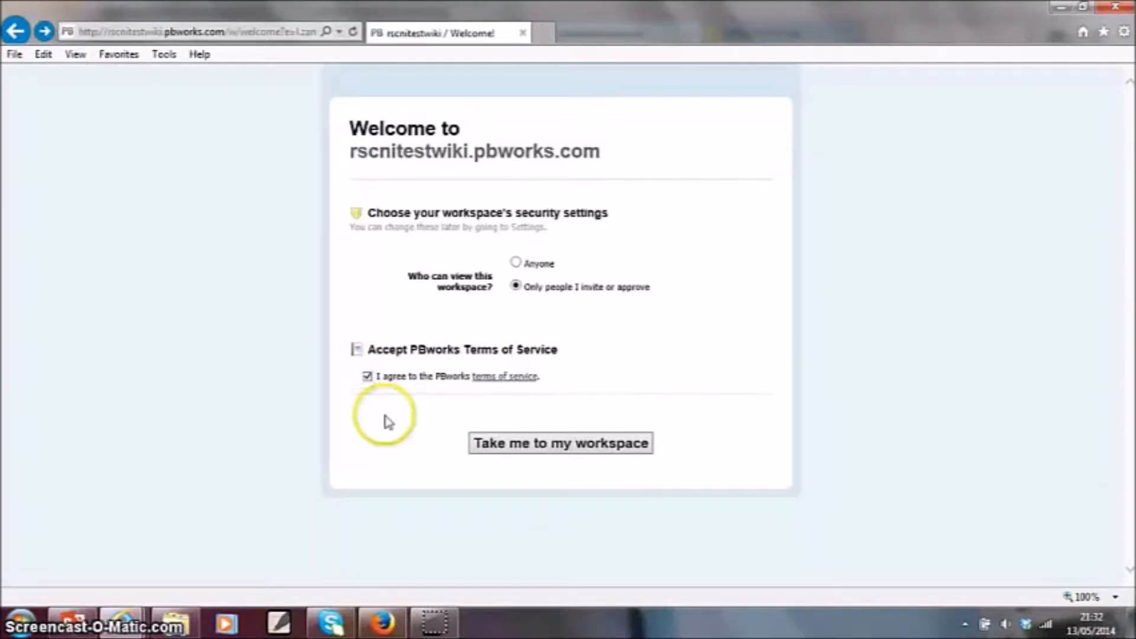
{"action": "left_click", "coordinate": [580, 452]}
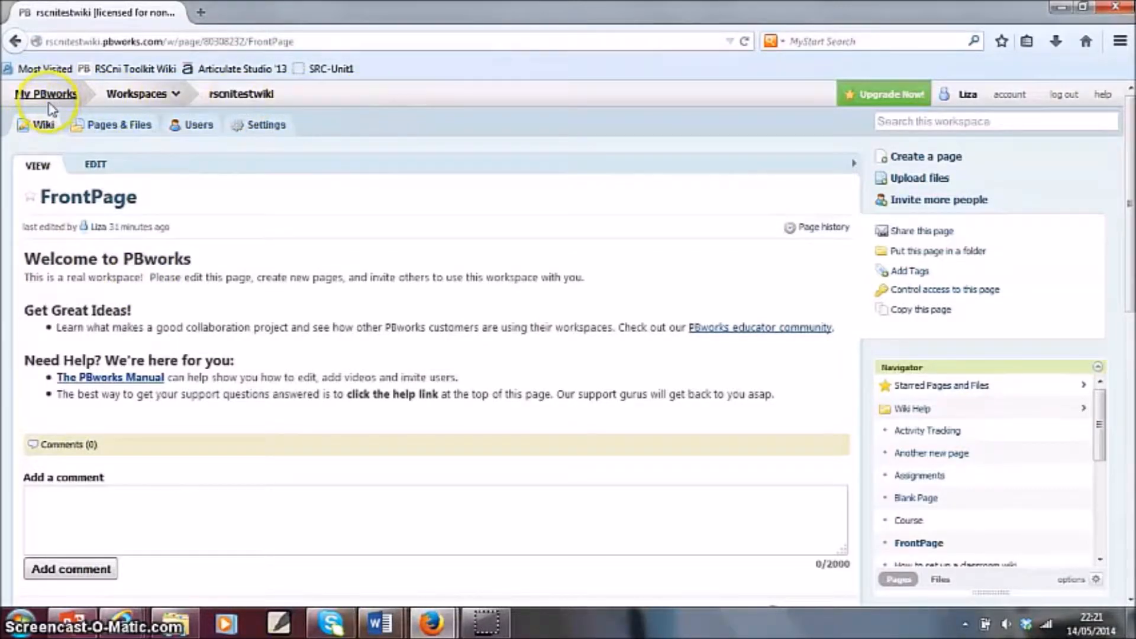
- Look over the workspace's Pages & Files, Users and Settings areas, and return to the wiki's FrontPage
{"action": "left_click", "coordinate": [168, 96]}
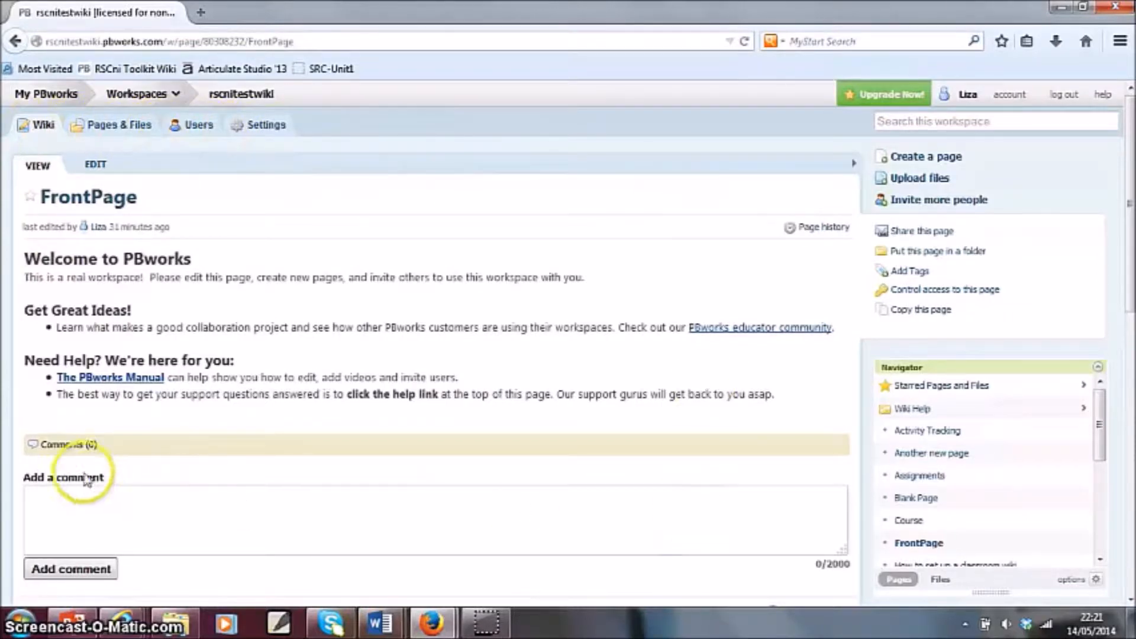
{"action": "left_click", "coordinate": [126, 127]}
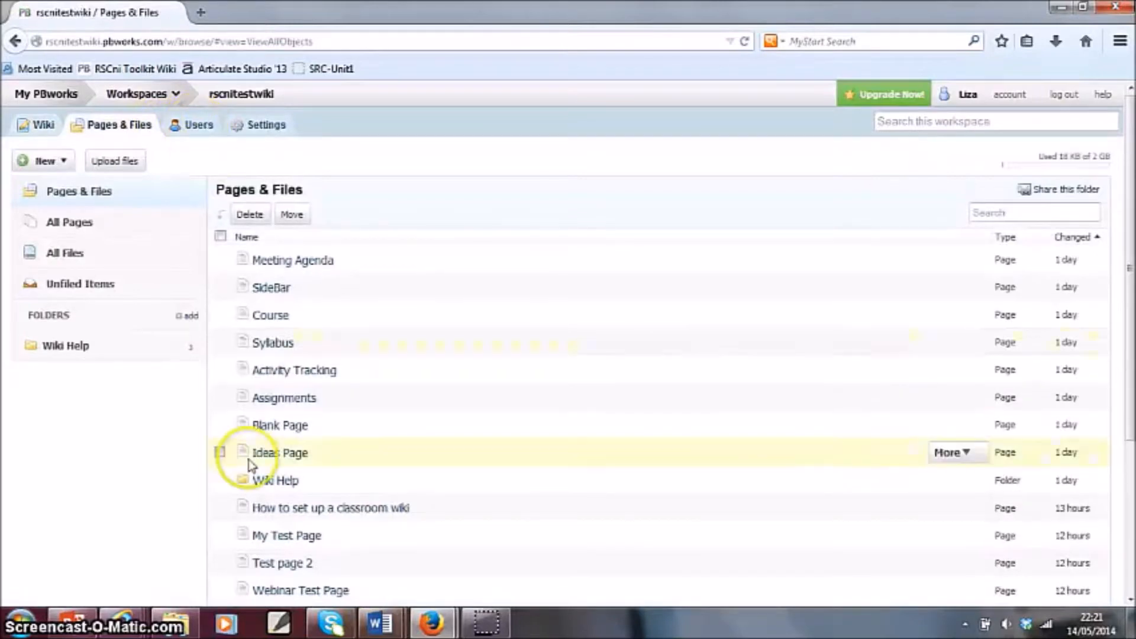
{"action": "left_click", "coordinate": [198, 125]}
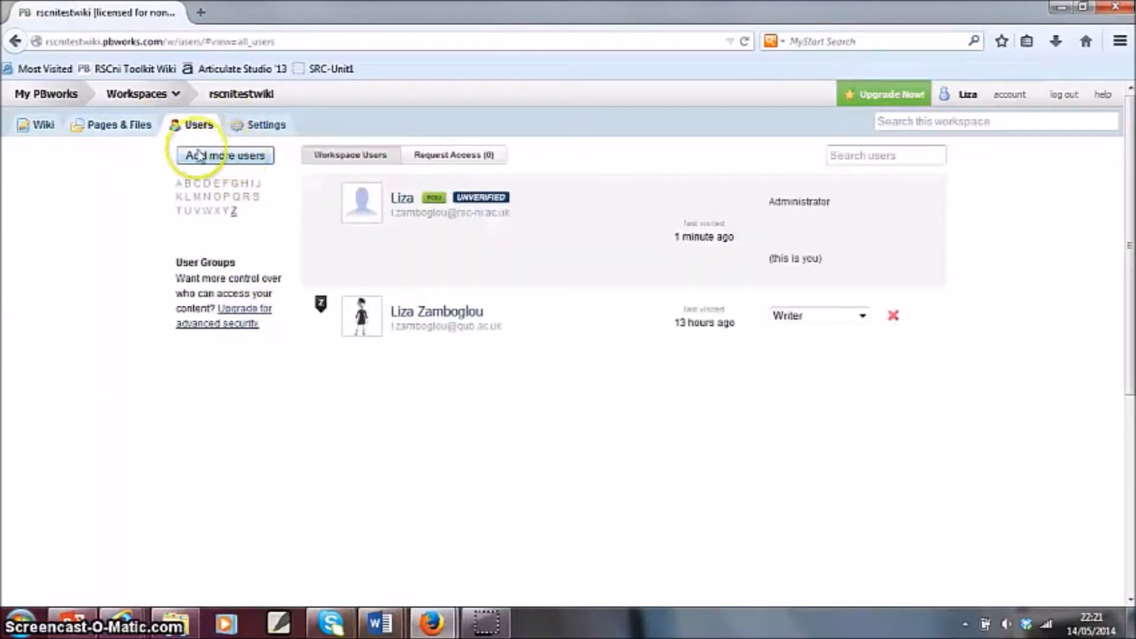
{"action": "left_click", "coordinate": [265, 126]}
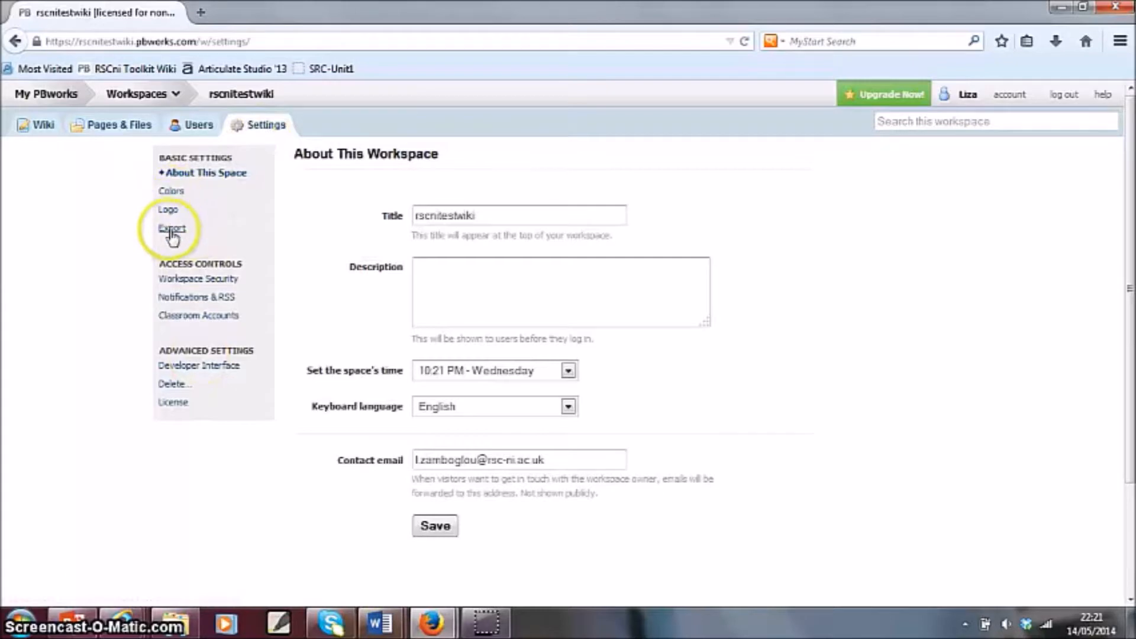
{"action": "left_click", "coordinate": [43, 125]}
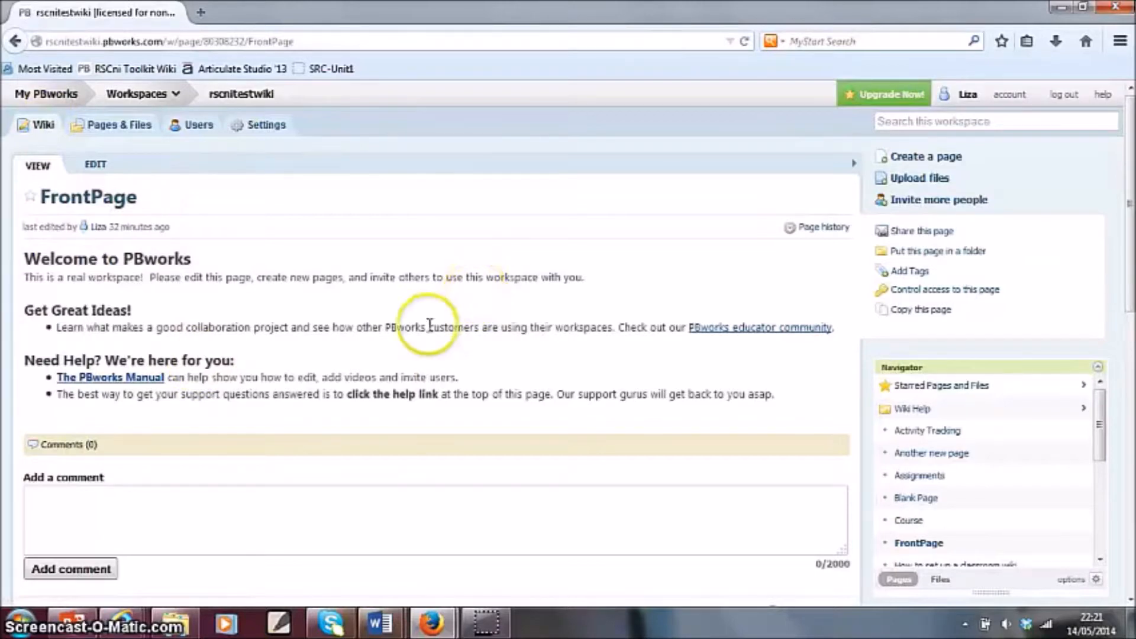
- Add the comment "Great way to give feedback too!!" to the FrontPage
{"action": "left_click", "coordinate": [64, 524]}
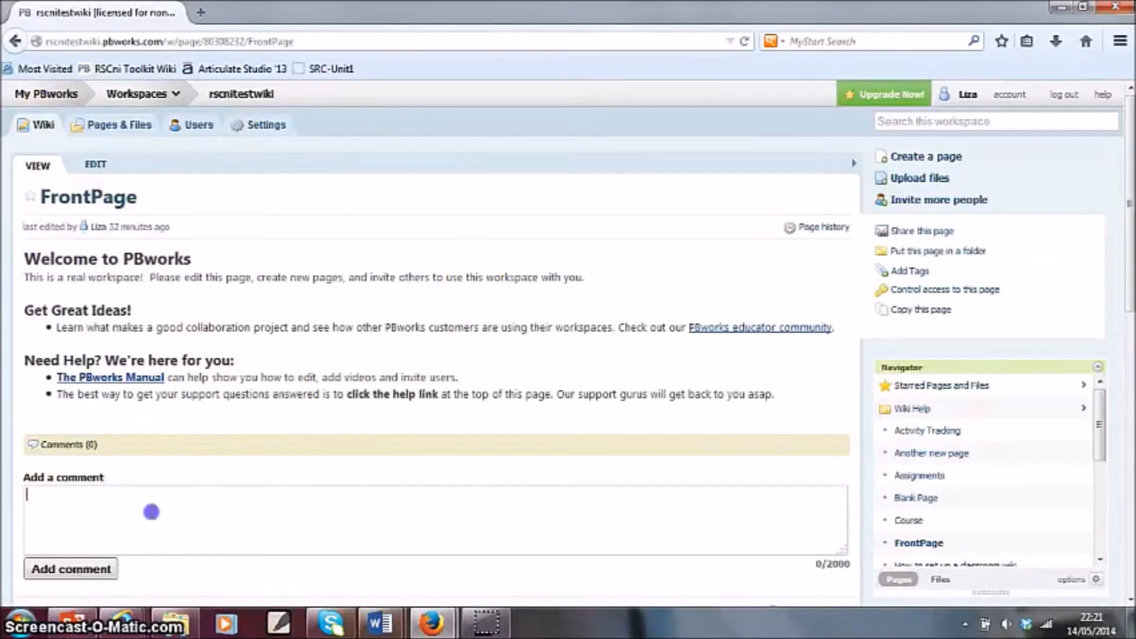
{"action": "type", "text": "Great way to give feedback too"}
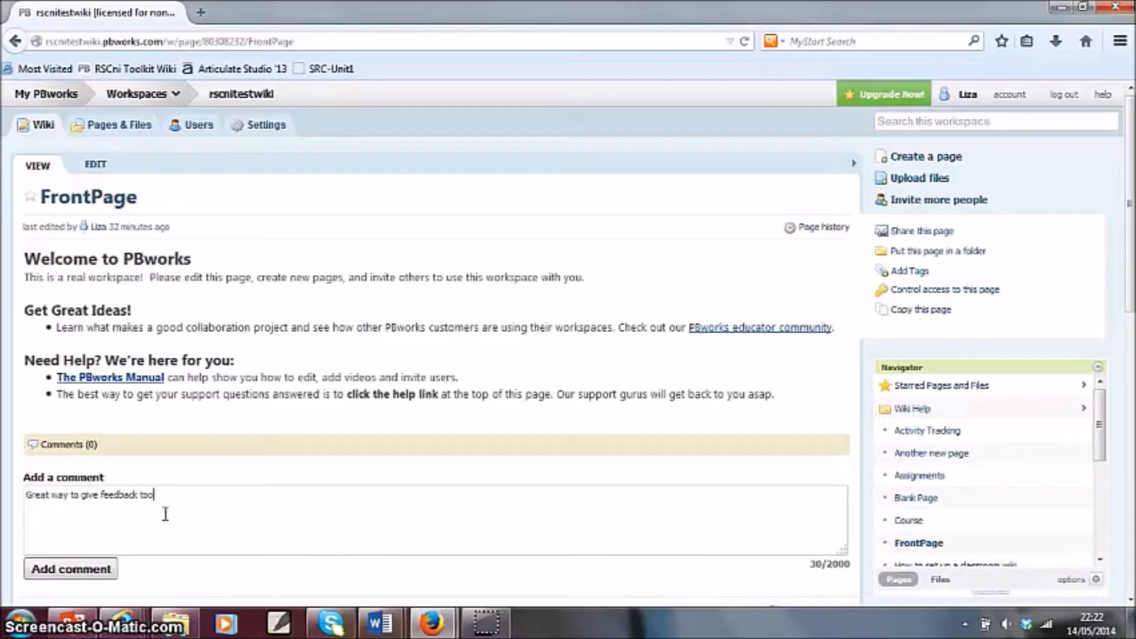
{"action": "left_click", "coordinate": [74, 569]}
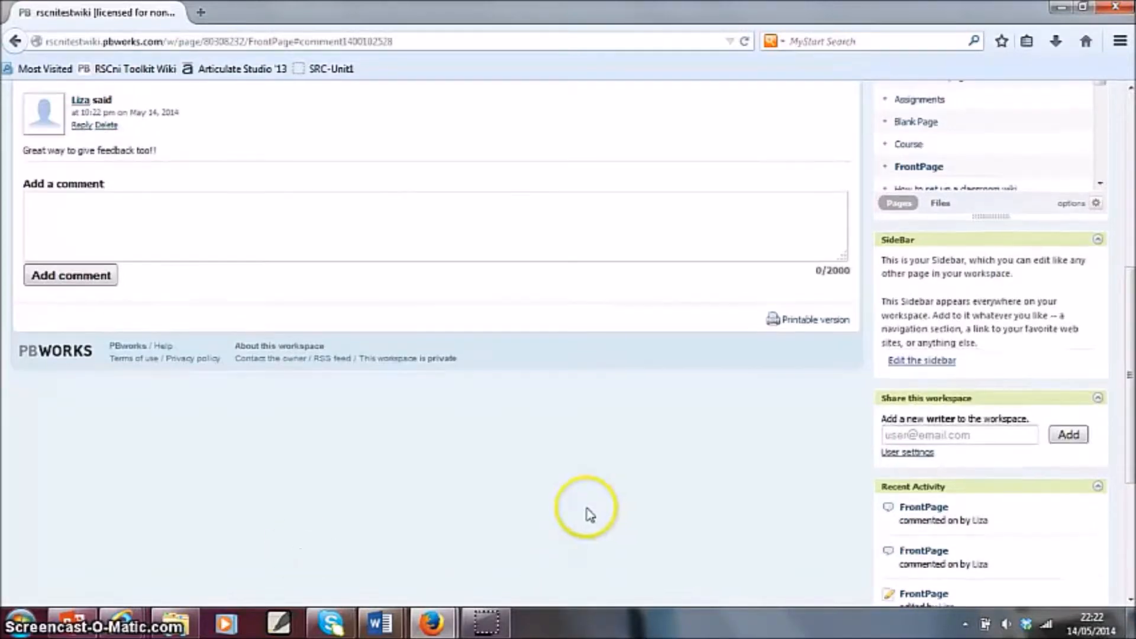
- Hide the sidebar beside the FrontPage and show it again
{"action": "scroll", "coordinate": [574, 432], "scroll_direction": "up", "scroll_amount": 6}
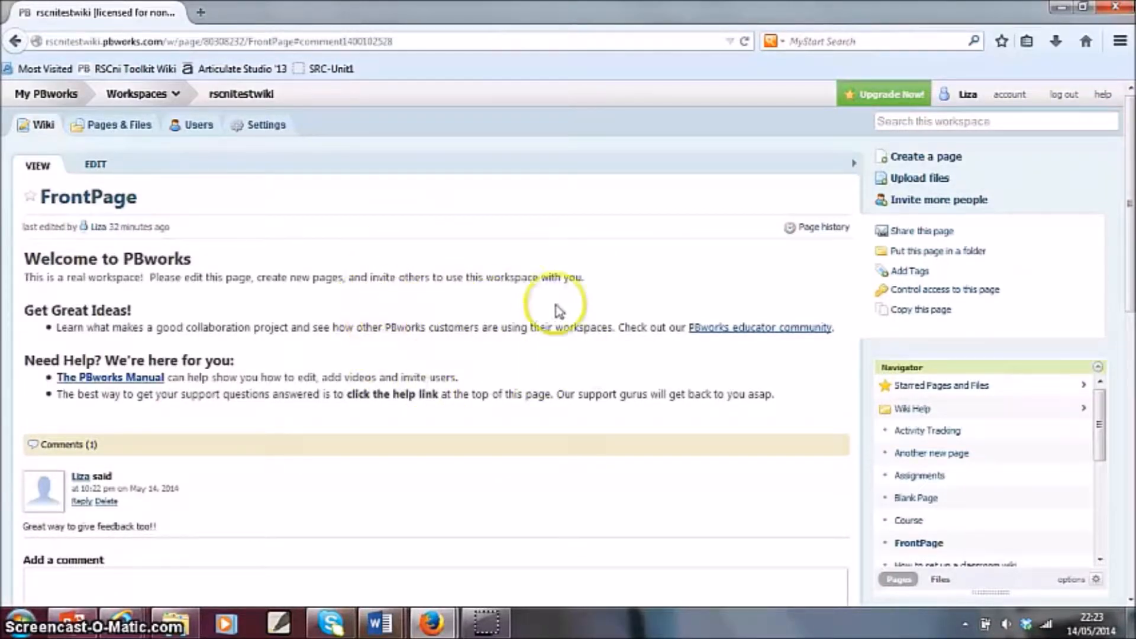
{"action": "left_click", "coordinate": [852, 163]}
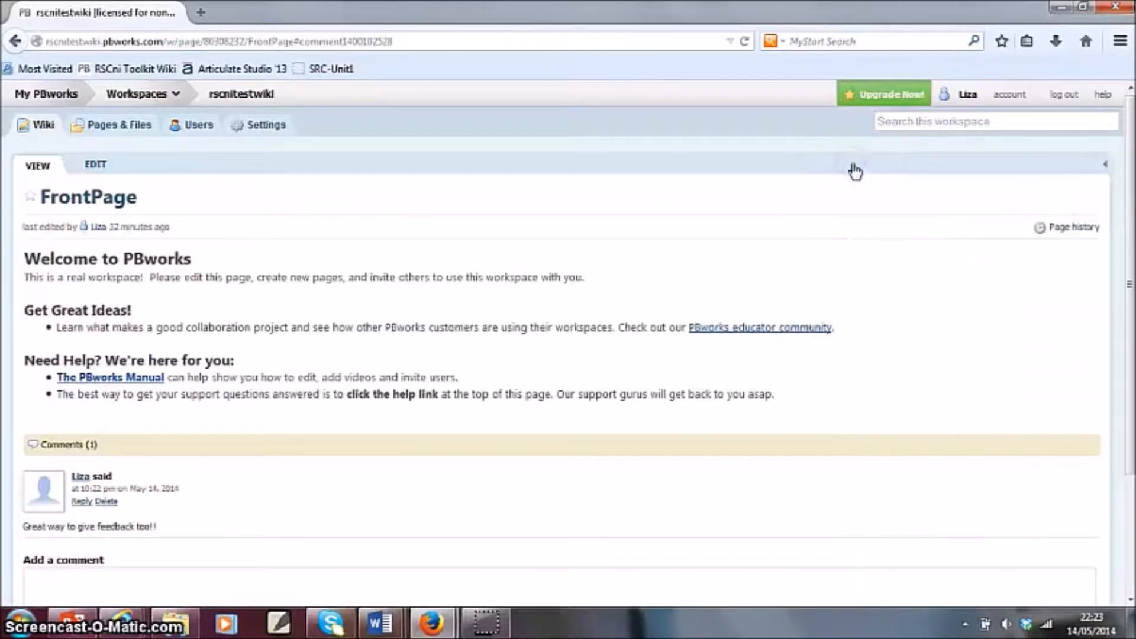
{"action": "left_click", "coordinate": [1100, 164]}
{"action": "left_click", "coordinate": [854, 163]}
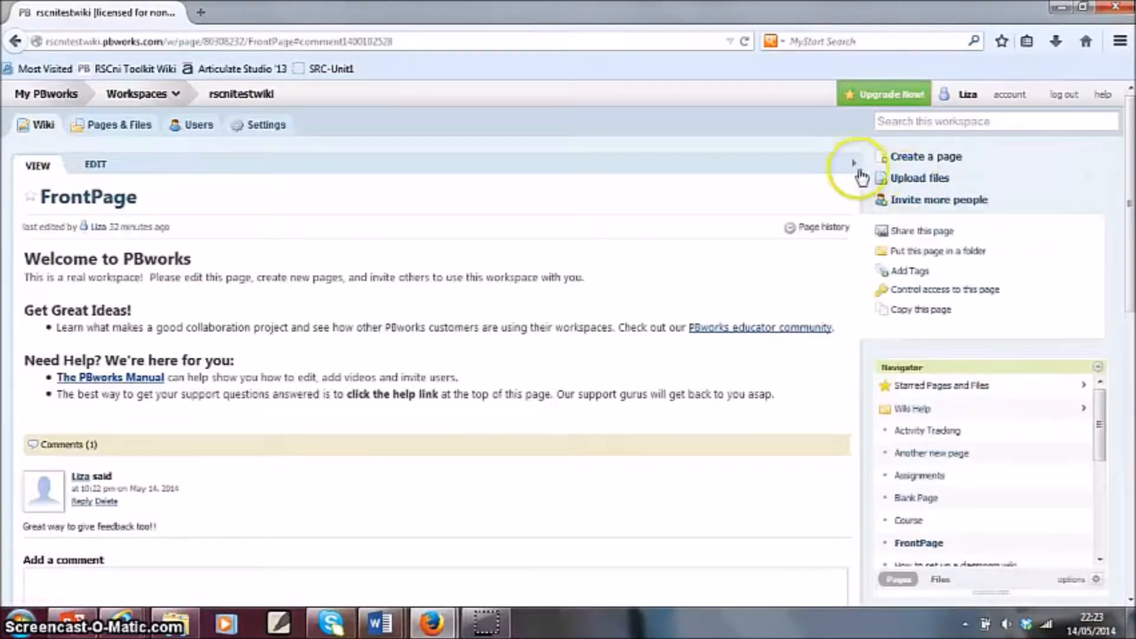
{"action": "left_click", "coordinate": [1104, 162]}
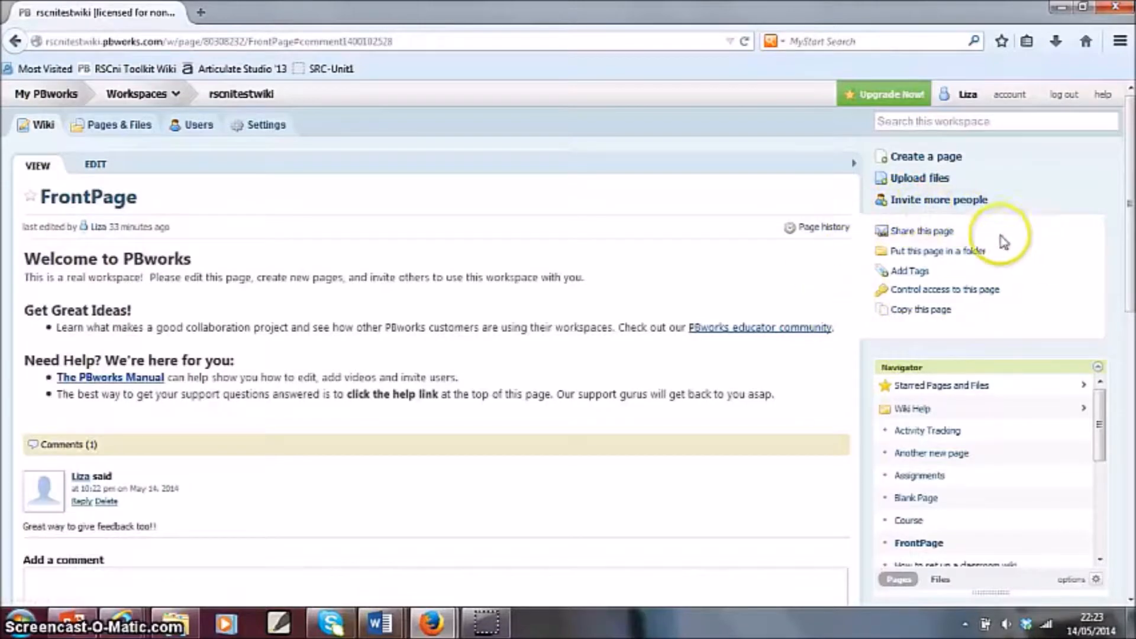
- Examine the FrontPage's sharing, folder and tag options without applying any of them
{"action": "left_click", "coordinate": [937, 236]}
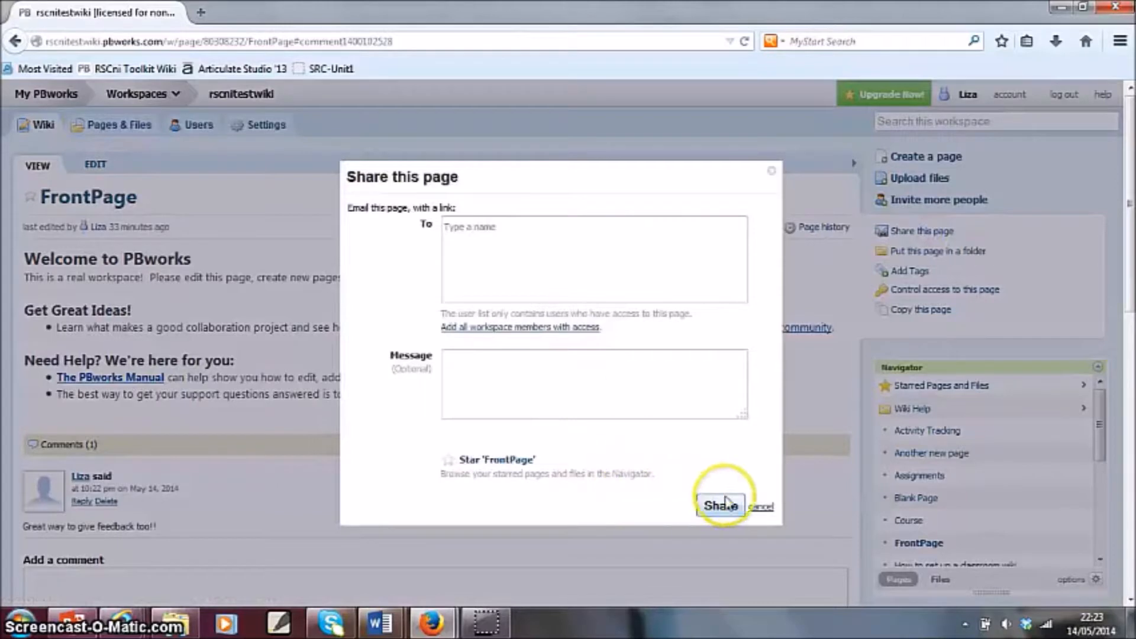
{"action": "left_click", "coordinate": [764, 507]}
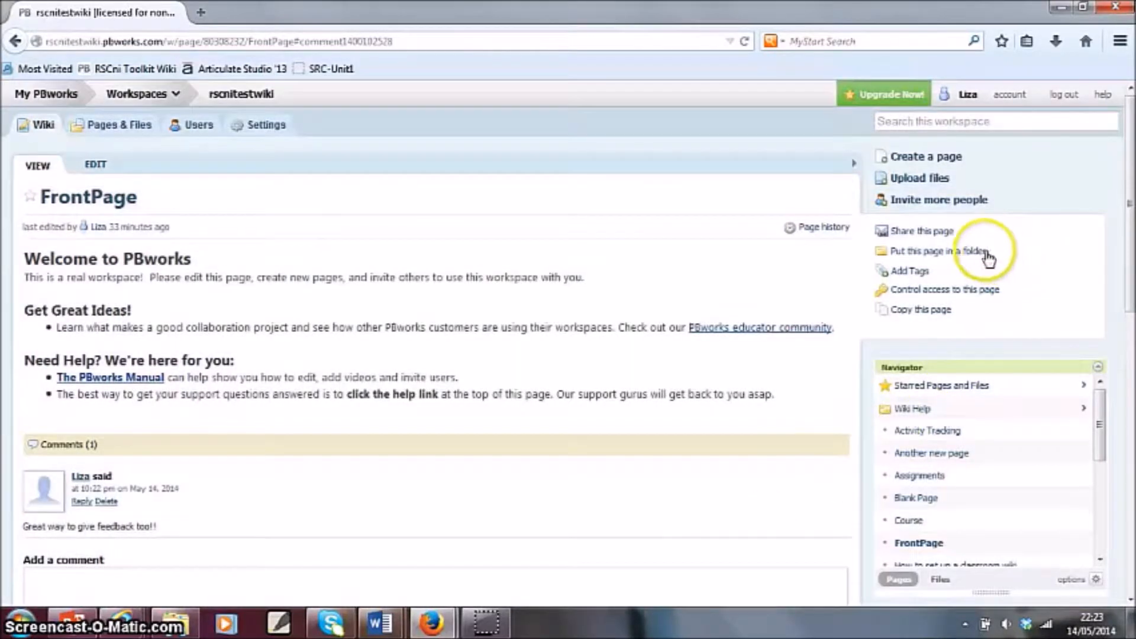
{"action": "left_click", "coordinate": [953, 253]}
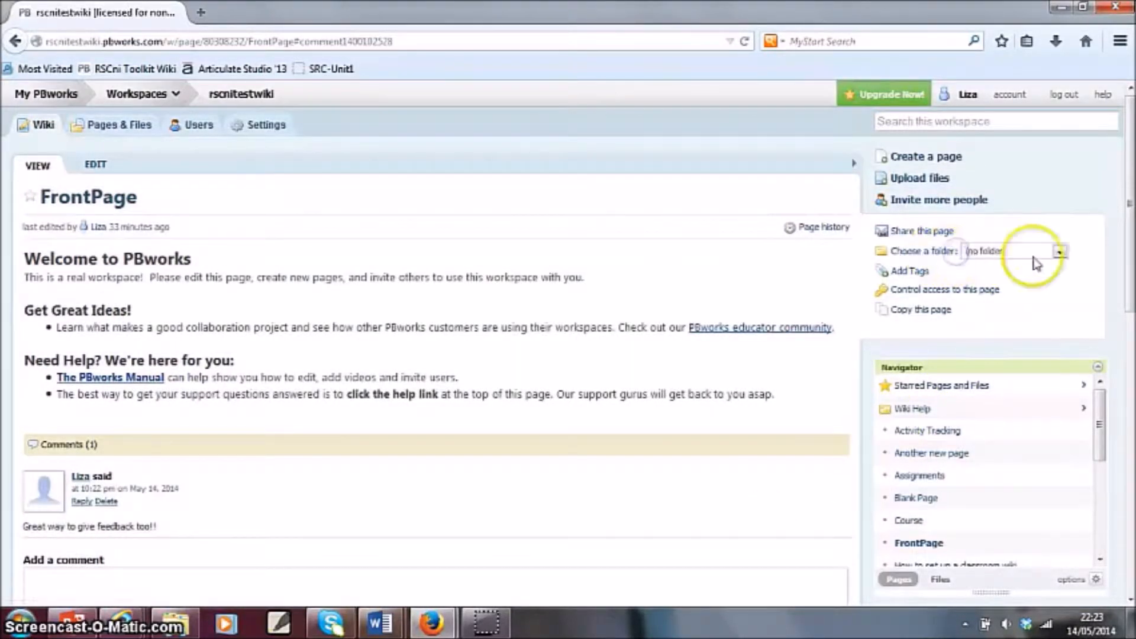
{"action": "left_click", "coordinate": [1060, 251]}
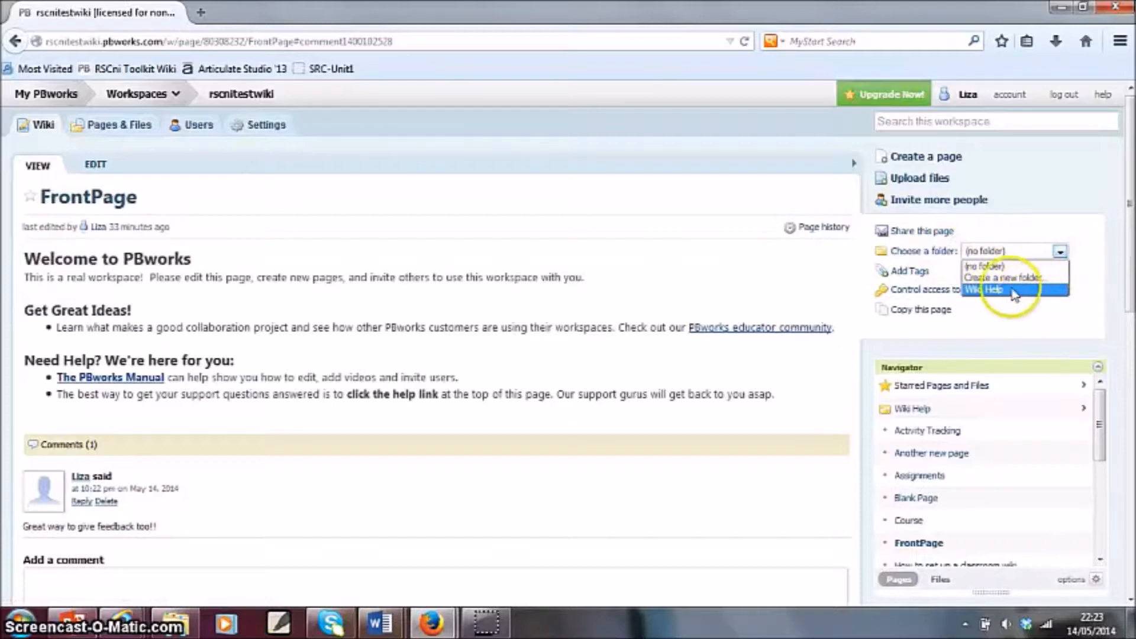
{"action": "left_click", "coordinate": [1042, 261]}
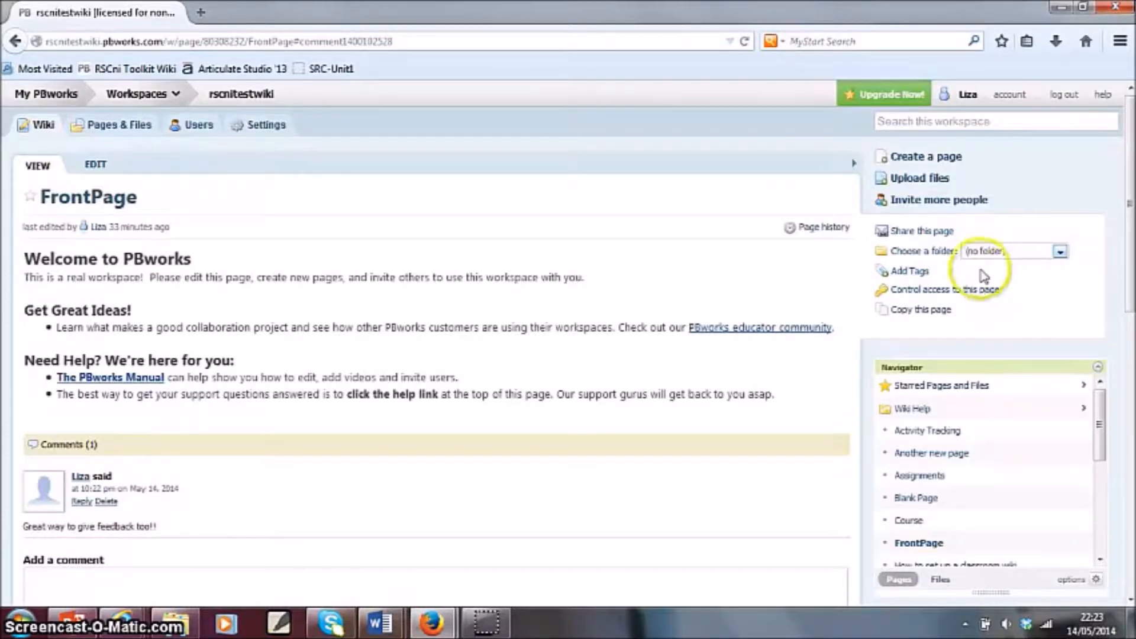
{"action": "left_click", "coordinate": [921, 271]}
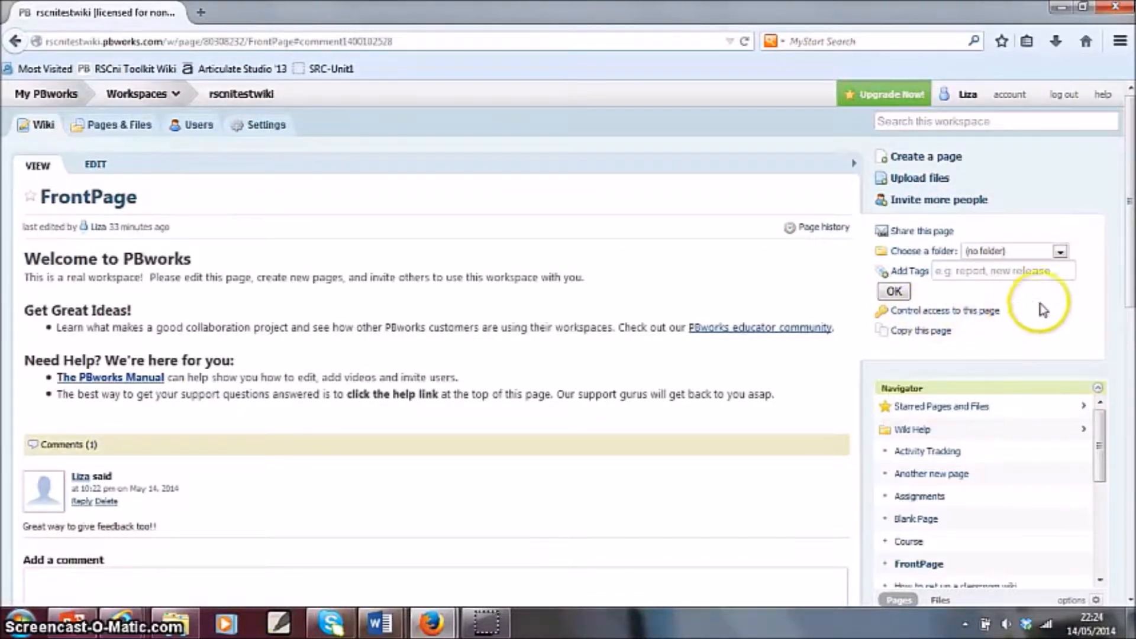
- View an earlier saved version of the FrontPage from its page history and return to the current page
{"action": "left_click", "coordinate": [824, 228]}
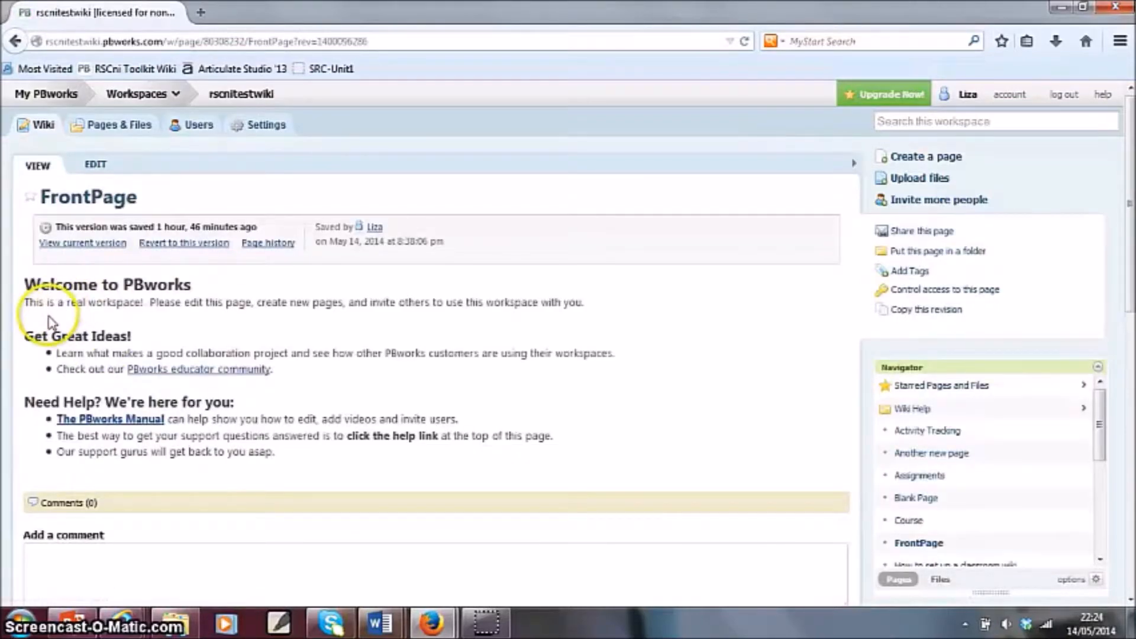
{"action": "left_click", "coordinate": [180, 256]}
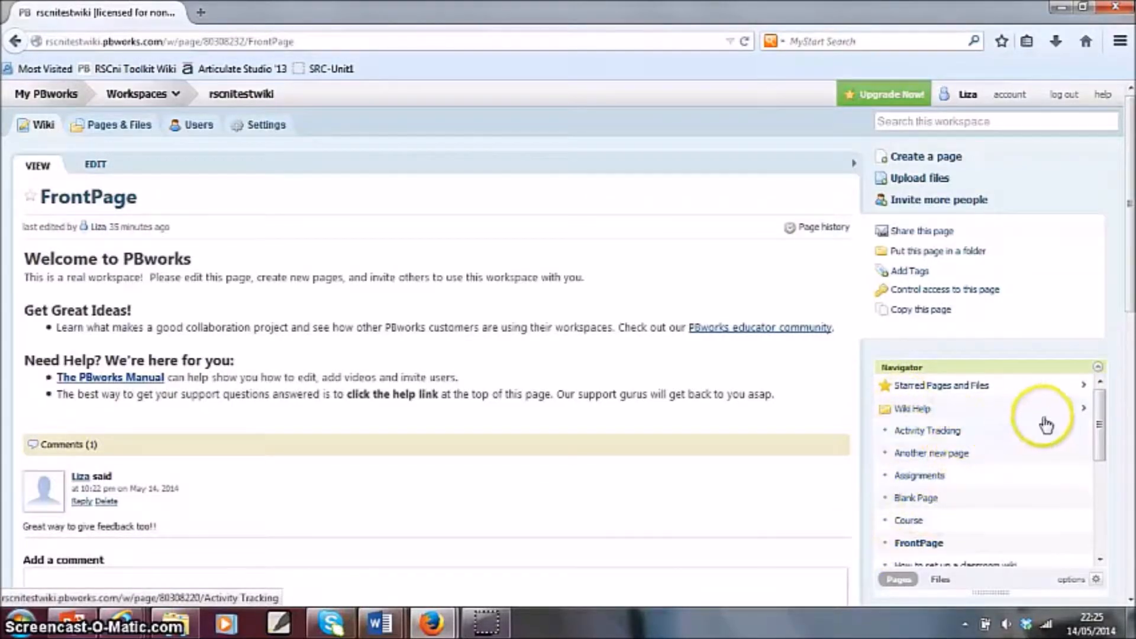
- Browse the page list in the Navigator and make the Navigator box slightly shorter
{"action": "mouse_move", "coordinate": [1096, 406]}
{"action": "left_mouse_down"}
{"action": "mouse_move", "coordinate": [1113, 503]}
{"action": "mouse_move", "coordinate": [1091, 393]}
{"action": "left_mouse_up"}
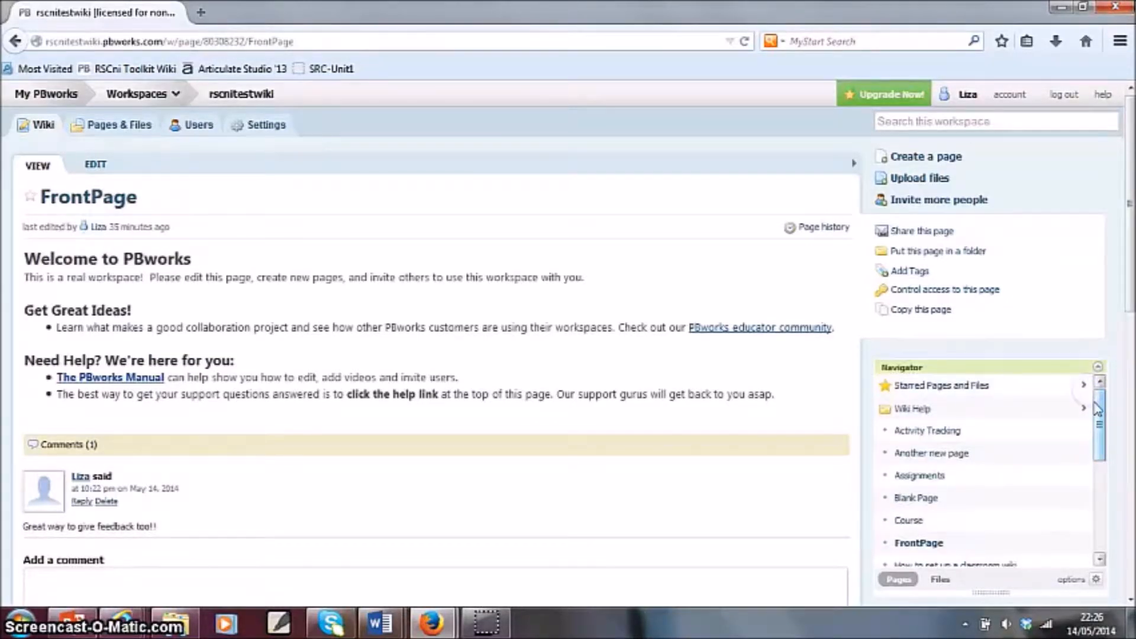
{"action": "scroll", "coordinate": [969, 503], "scroll_direction": "down", "scroll_amount": 1}
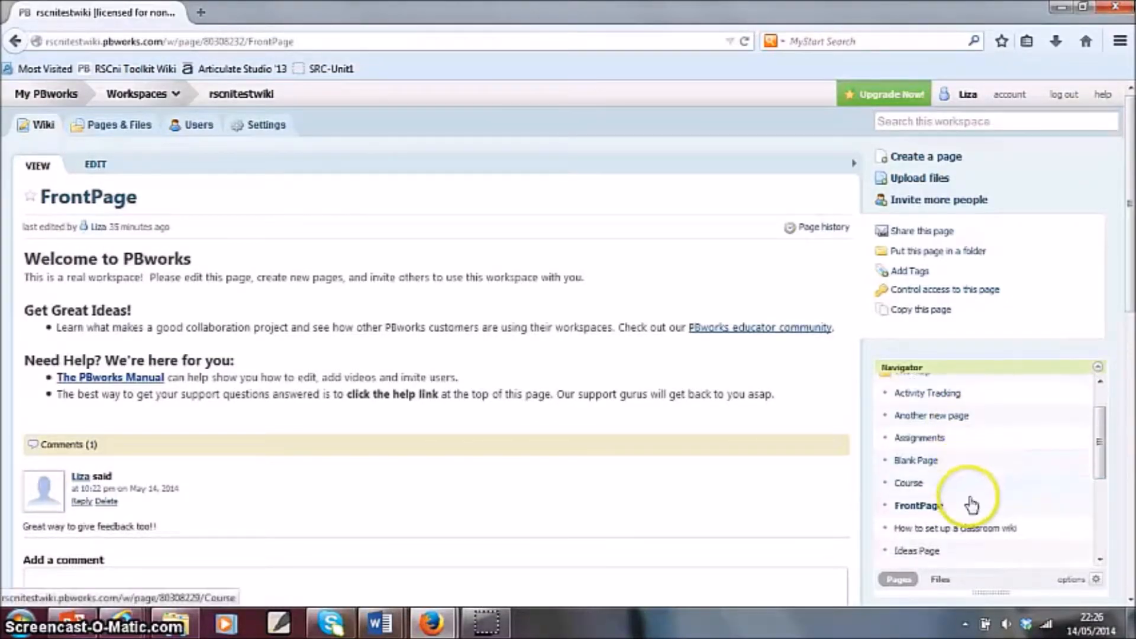
{"action": "scroll", "coordinate": [1089, 320], "scroll_direction": "down", "scroll_amount": 2}
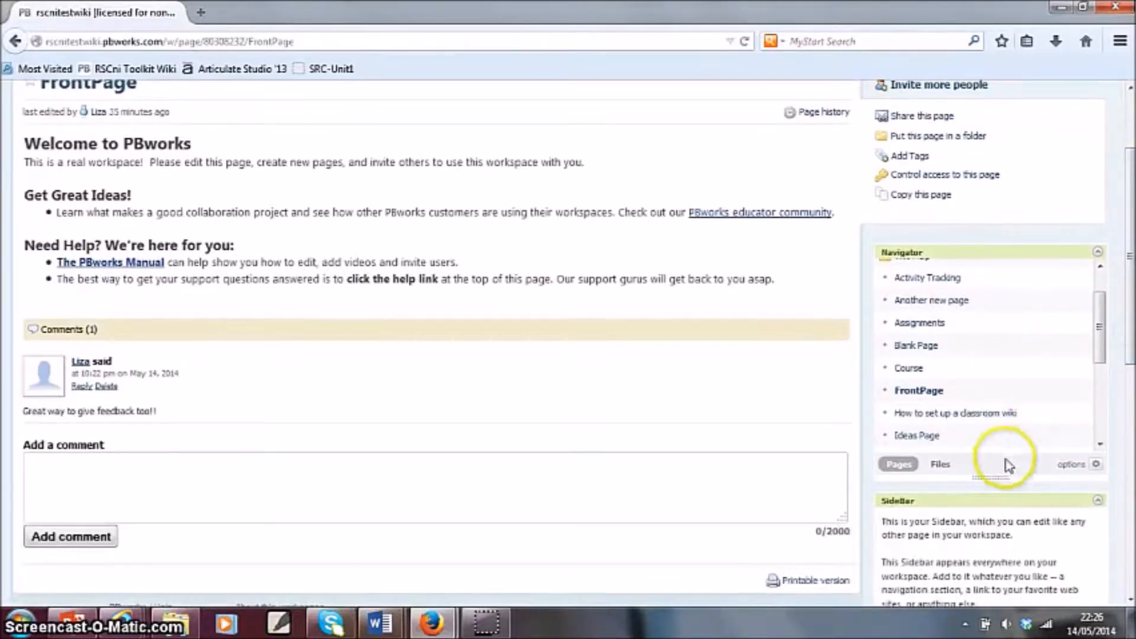
{"action": "left_click_drag", "start_coordinate": [992, 475], "coordinate": [998, 452]}
{"action": "scroll", "coordinate": [1014, 370], "scroll_direction": "up", "scroll_amount": 3}
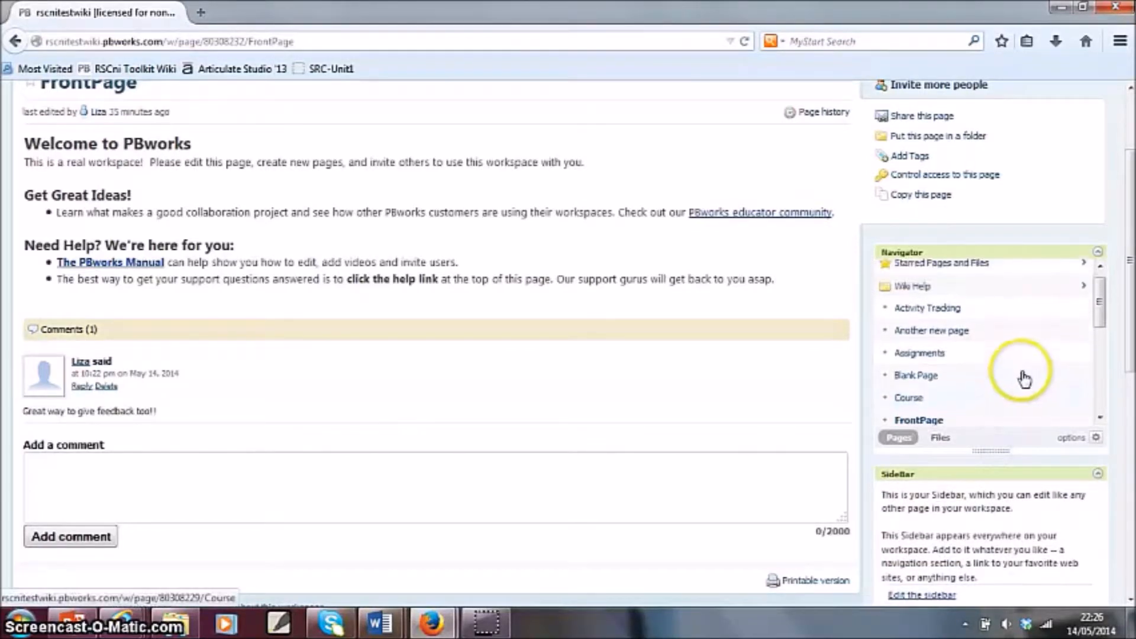
- Look inside the Wiki Help folder in the Navigator and return to the full page list
{"action": "scroll", "coordinate": [951, 326], "scroll_direction": "up", "scroll_amount": 3}
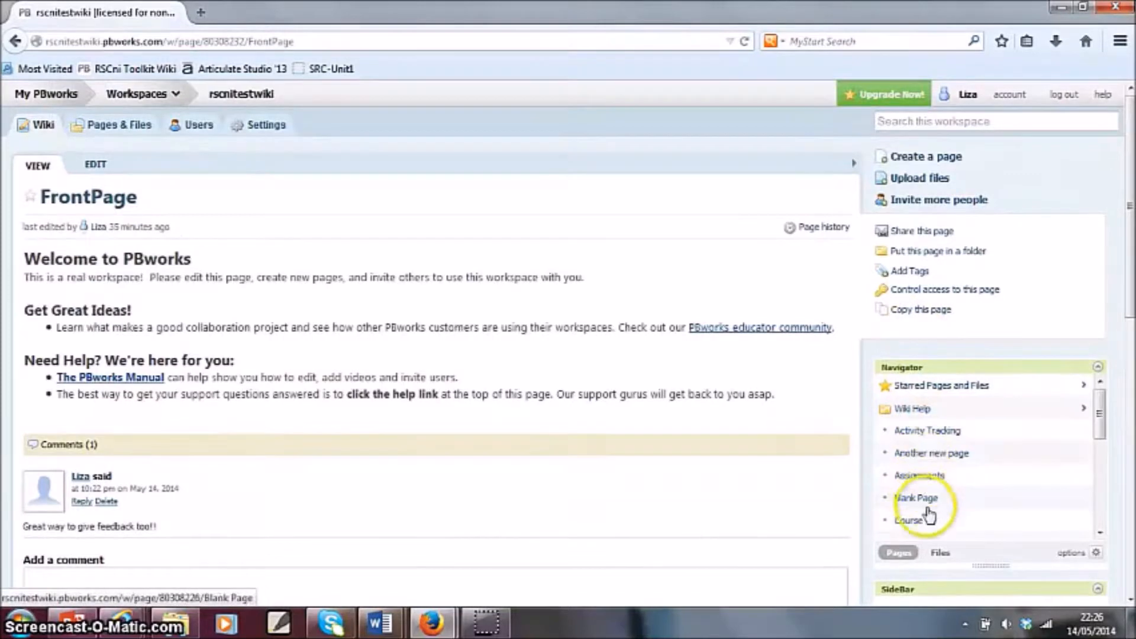
{"action": "left_click", "coordinate": [921, 408]}
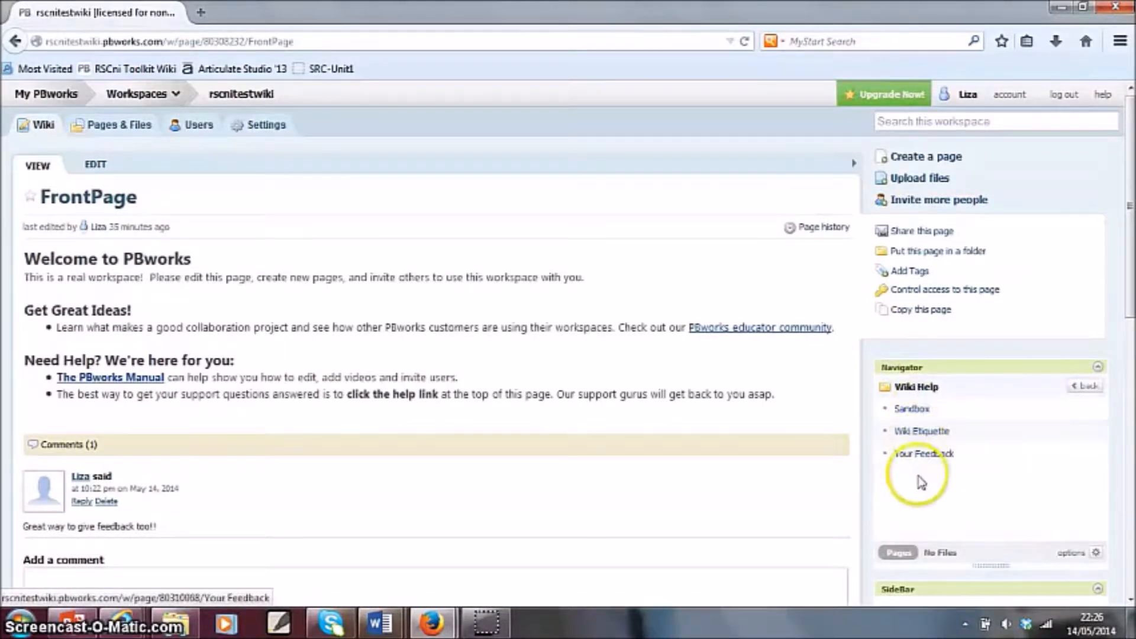
{"action": "left_click", "coordinate": [1083, 388]}
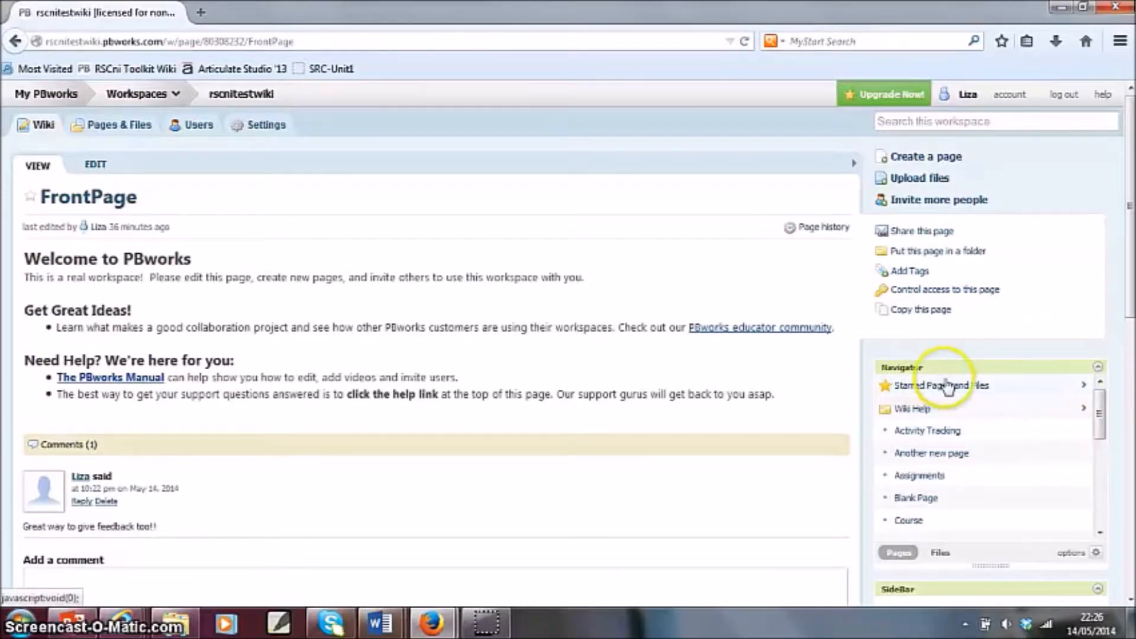
- Star the FrontPage and reload the Starred Pages and Files list in the Navigator to check for it
{"action": "left_click", "coordinate": [979, 386]}
{"action": "left_click", "coordinate": [31, 198]}
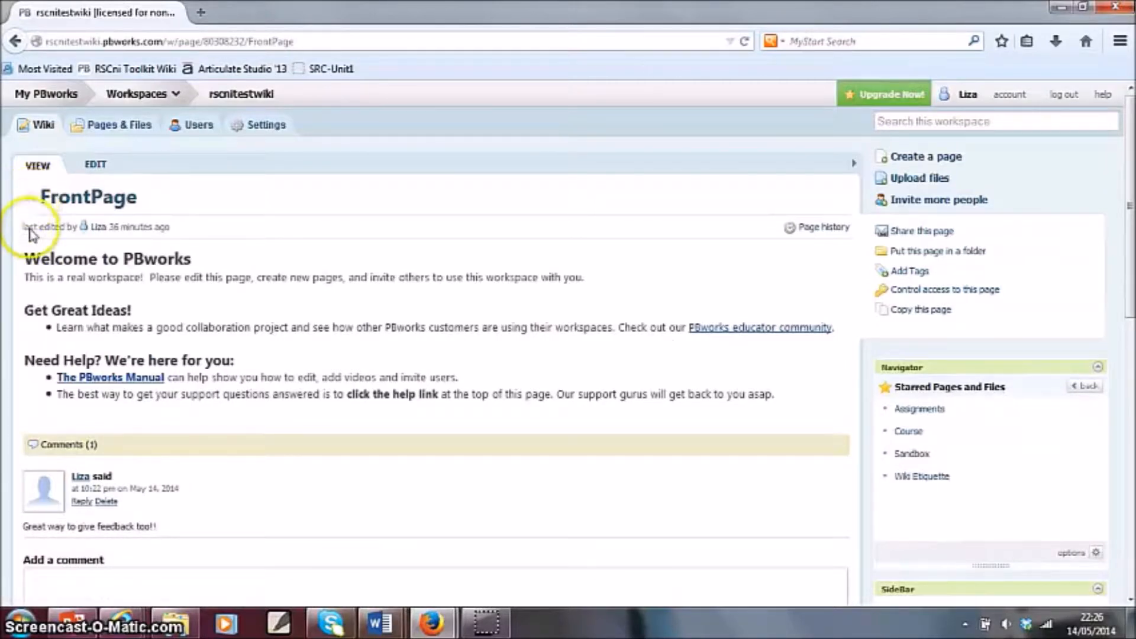
{"action": "left_click", "coordinate": [30, 199]}
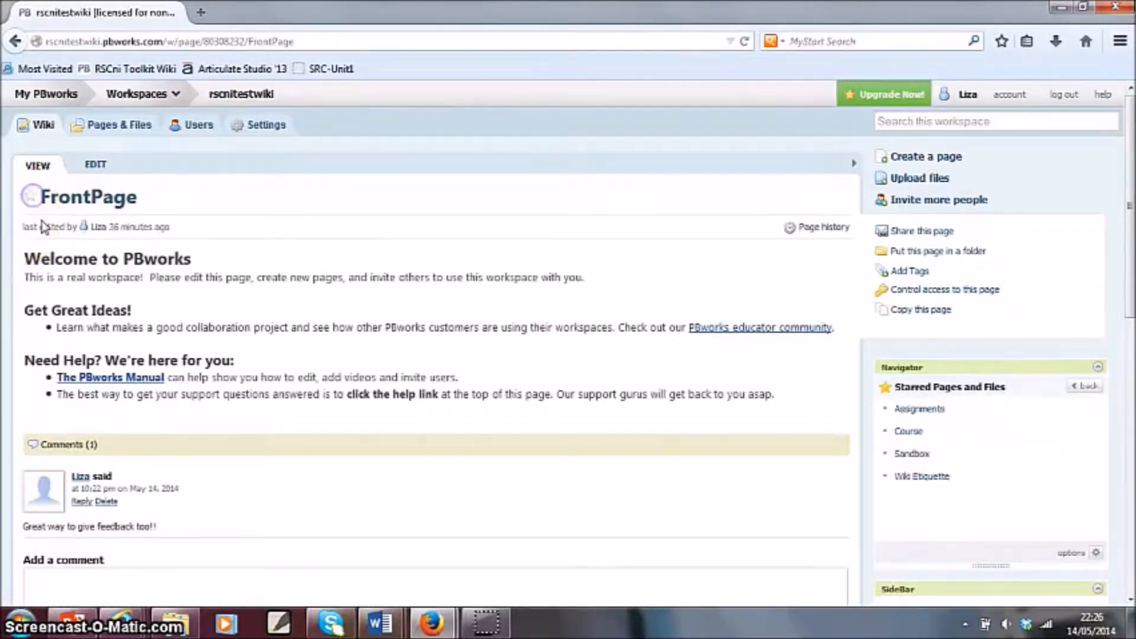
{"action": "left_click", "coordinate": [29, 197]}
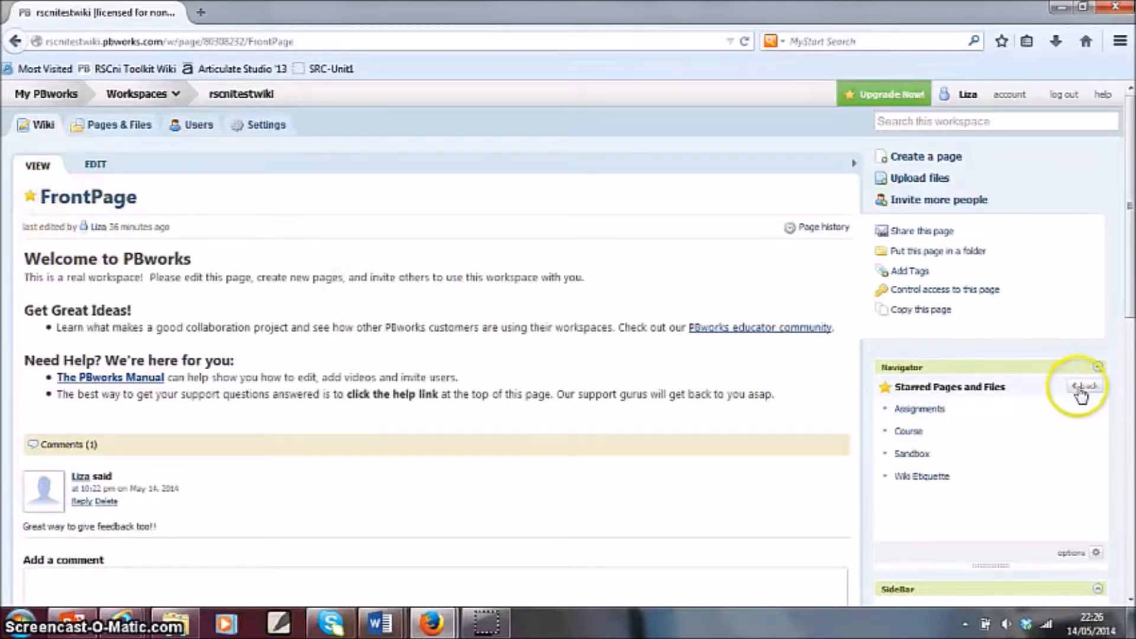
{"action": "left_click", "coordinate": [1080, 387]}
{"action": "left_click", "coordinate": [1006, 392]}
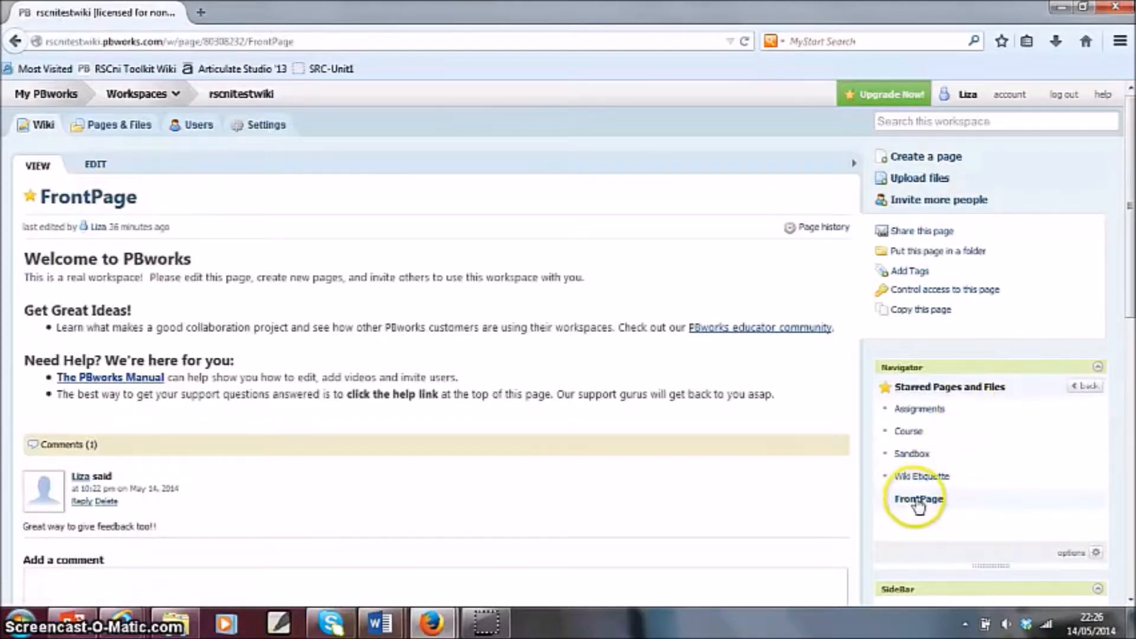
- Return to the Navigator's full page list and review the SideBar, Share this workspace and Recent Activity boxes below it
{"action": "left_click", "coordinate": [1096, 388]}
{"action": "scroll", "coordinate": [947, 438], "scroll_direction": "down", "scroll_amount": 2}
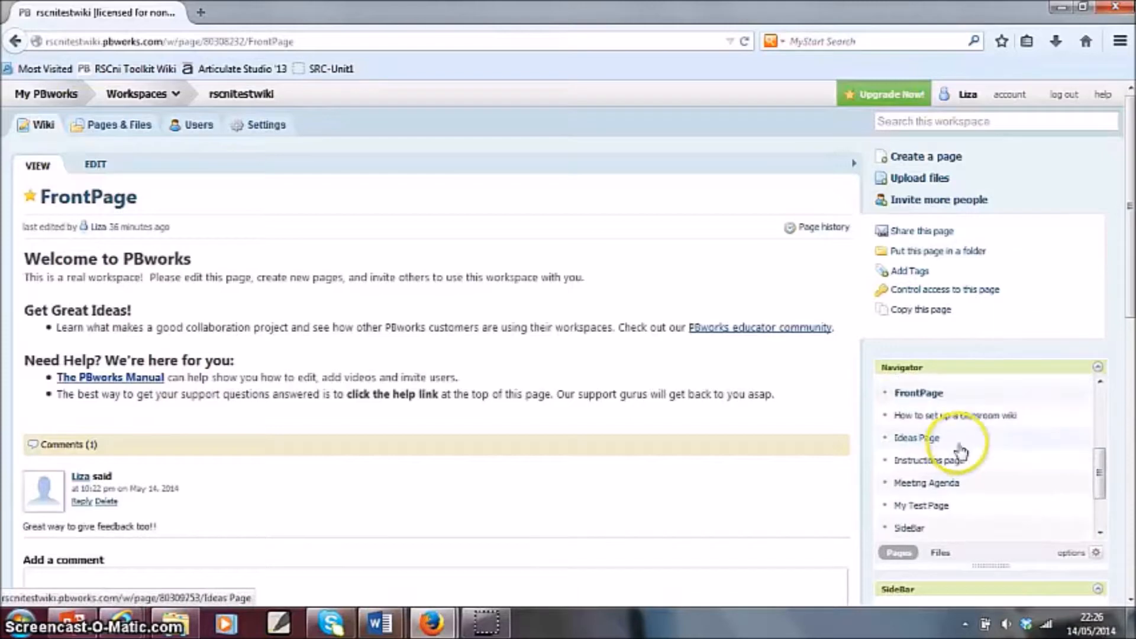
{"action": "left_click_drag", "start_coordinate": [1128, 304], "coordinate": [1131, 438]}
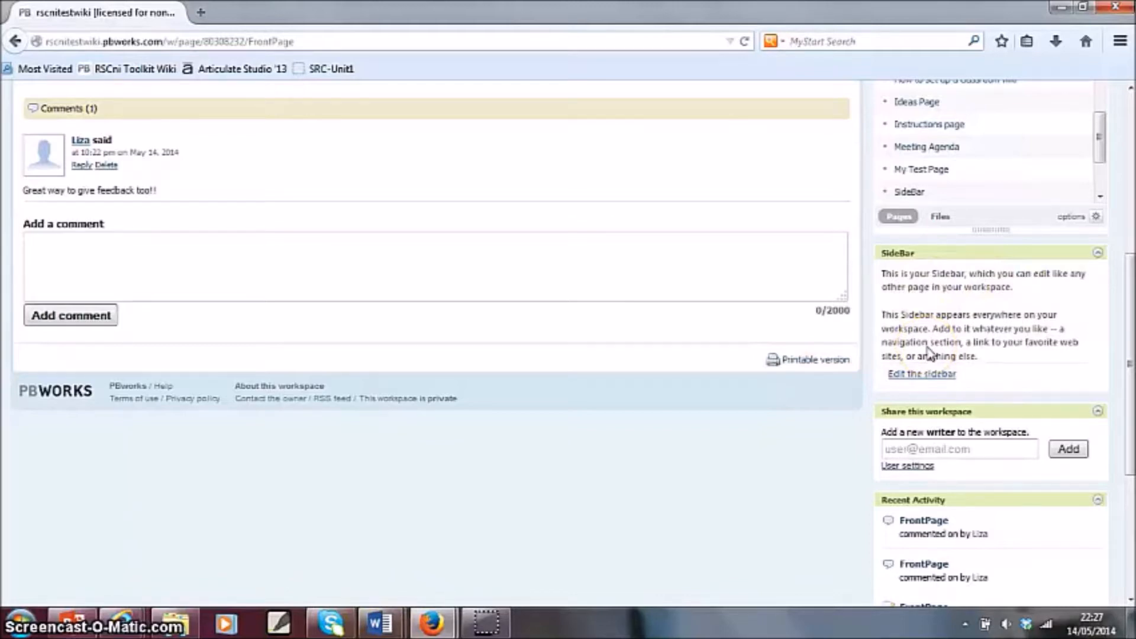
{"action": "scroll", "coordinate": [927, 354], "scroll_direction": "down", "scroll_amount": 4}
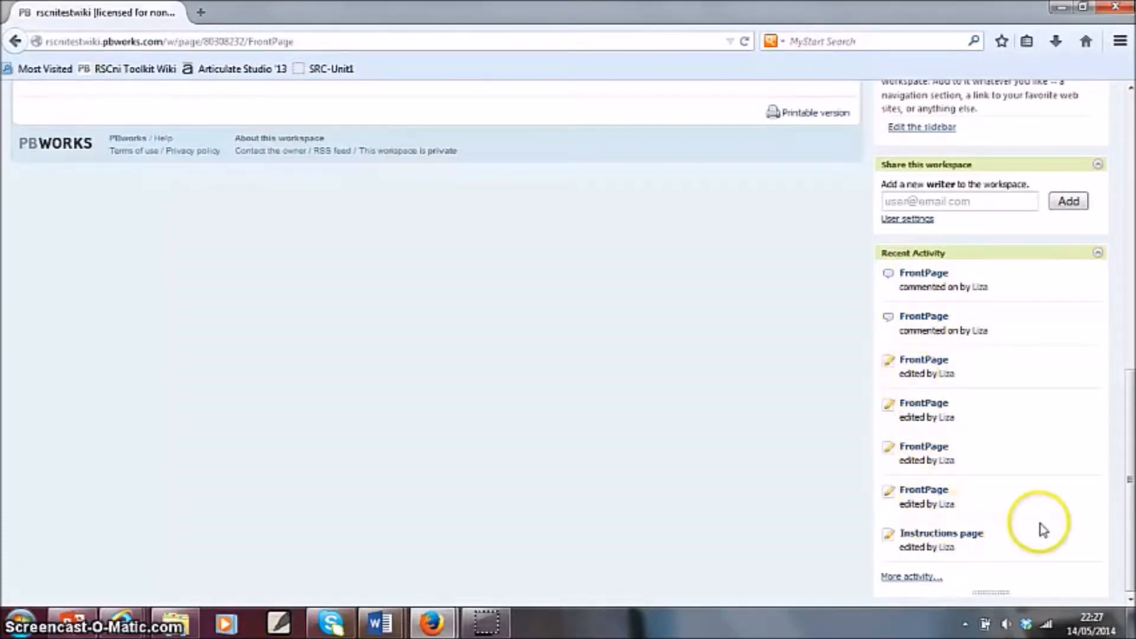
{"action": "left_click_drag", "start_coordinate": [996, 595], "coordinate": [977, 631]}
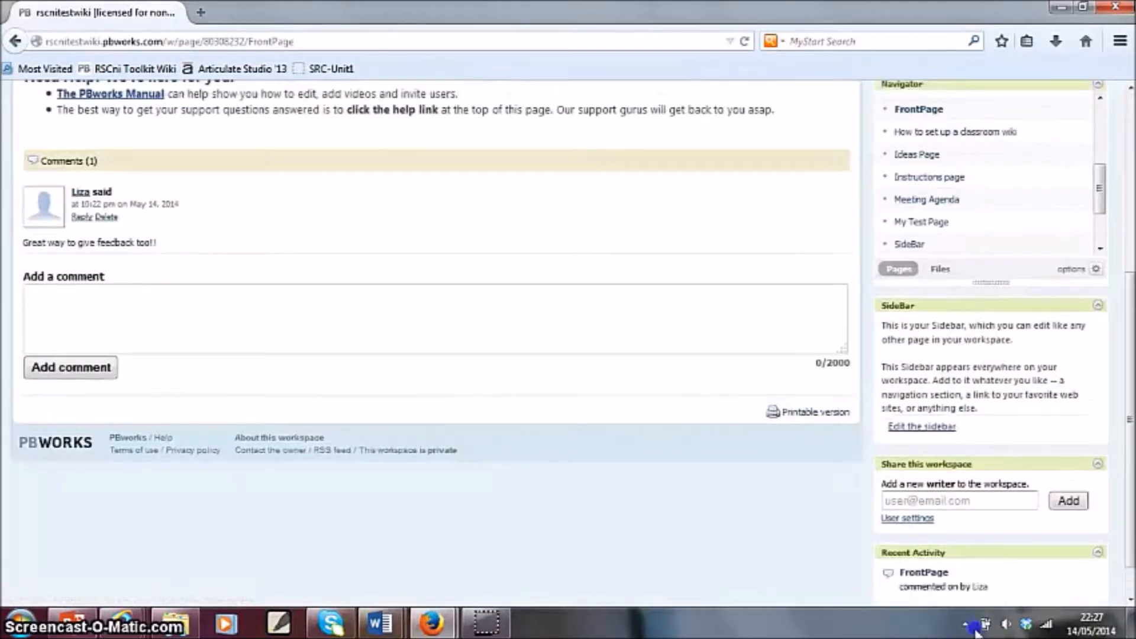
{"action": "scroll", "coordinate": [984, 582], "scroll_direction": "down", "scroll_amount": 1}
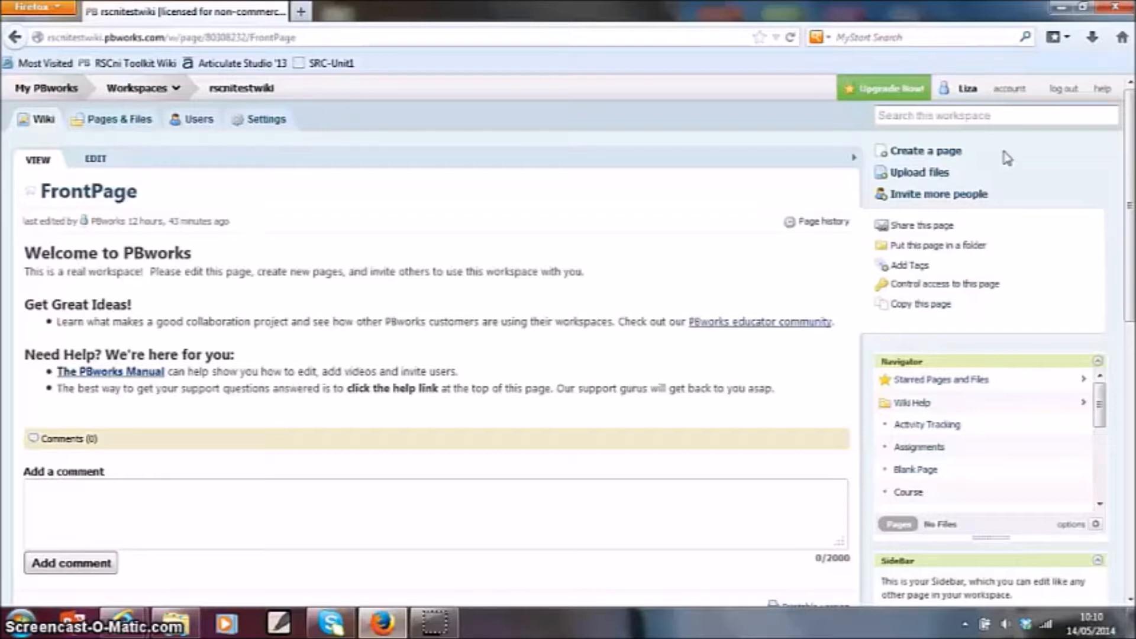
- Create a new wiki page named "Webinar Test Page" without assigning it to a folder
{"action": "left_click", "coordinate": [941, 153]}
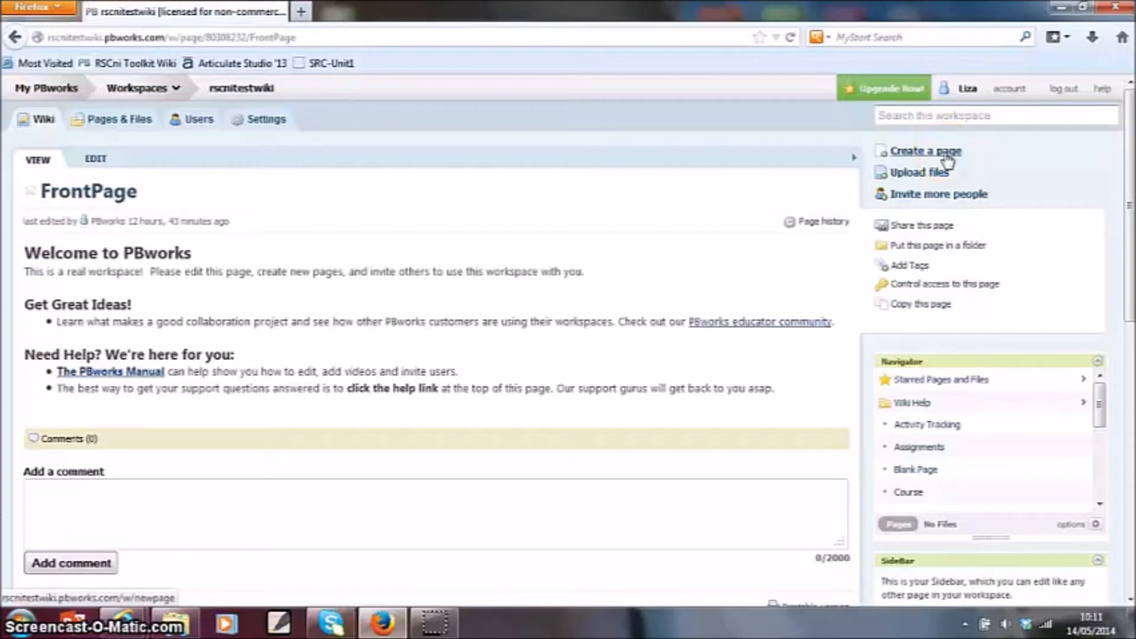
{"action": "left_click", "coordinate": [946, 154]}
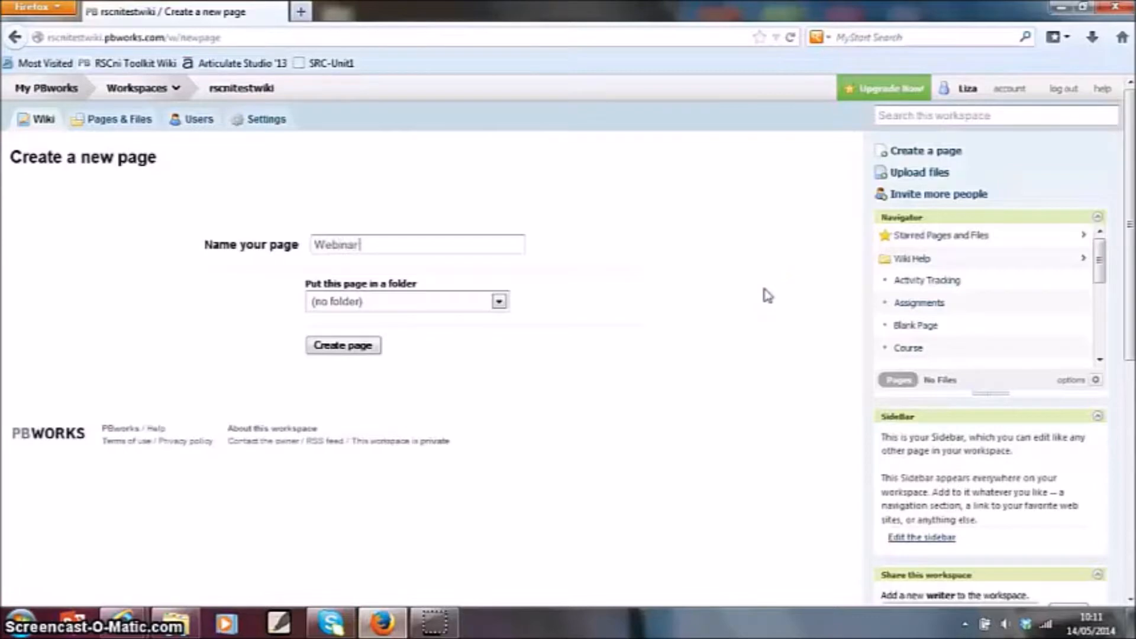
{"action": "type", "text": "Webinar Test Page"}
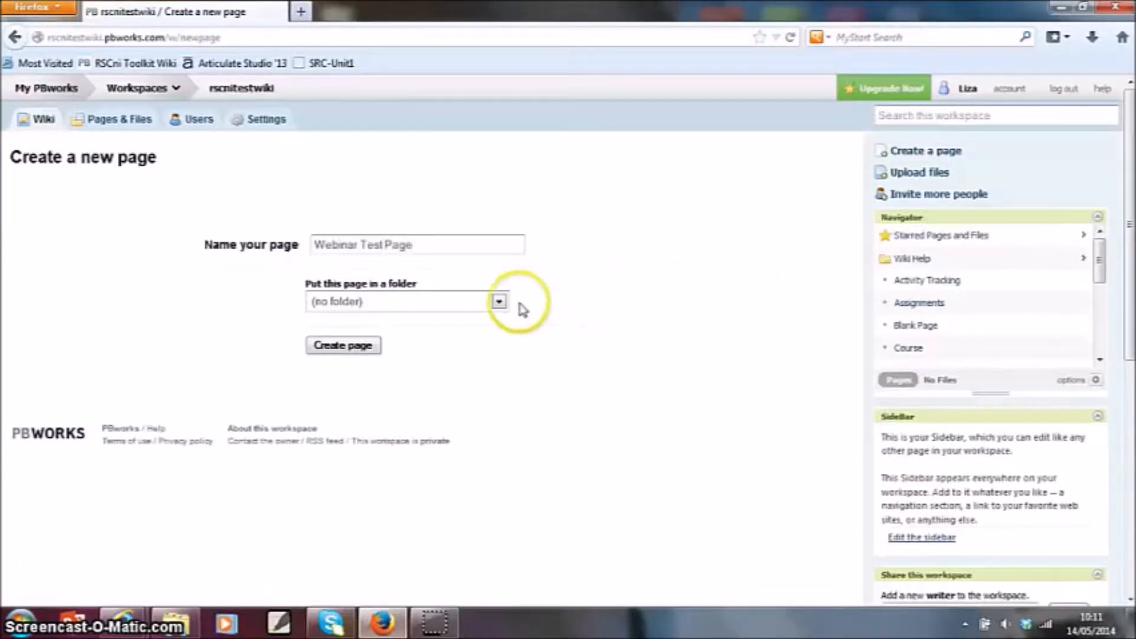
{"action": "left_click", "coordinate": [499, 303]}
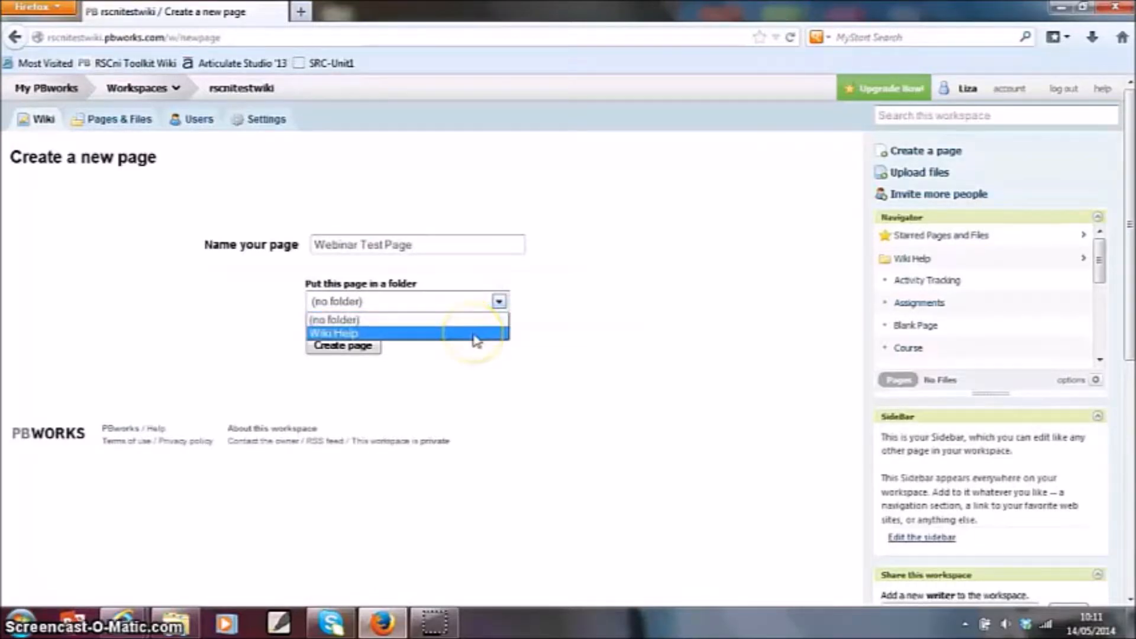
{"action": "left_click", "coordinate": [499, 303]}
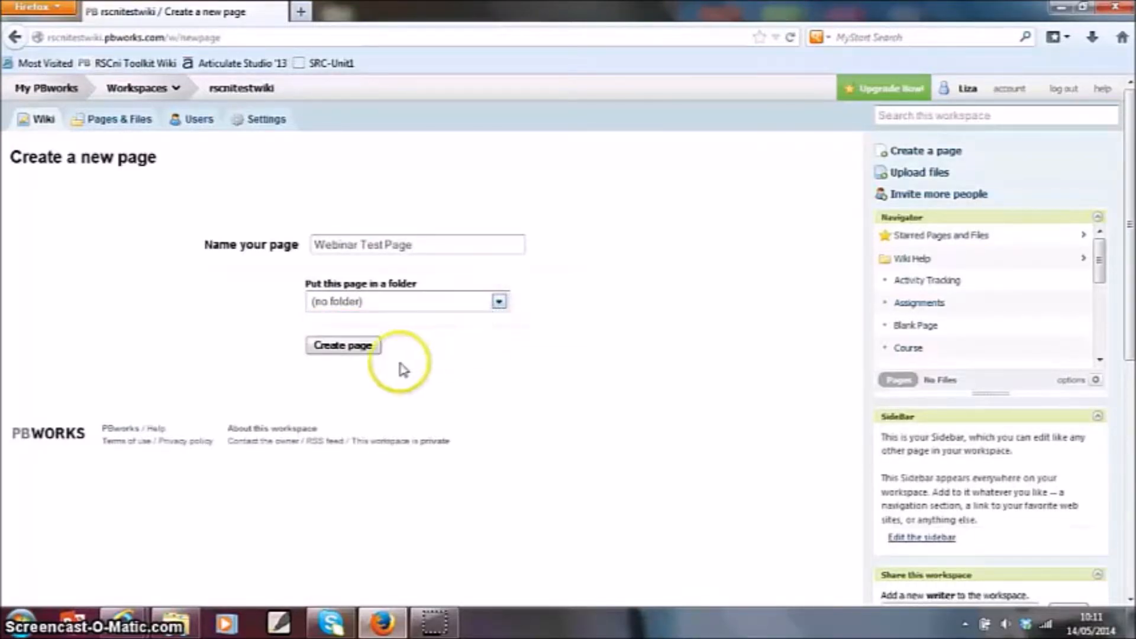
{"action": "left_click", "coordinate": [342, 347]}
- Enter "This is my new page!!" in bold as the content of Webinar Test Page and save it
{"action": "type", "text": "This is my new page"}
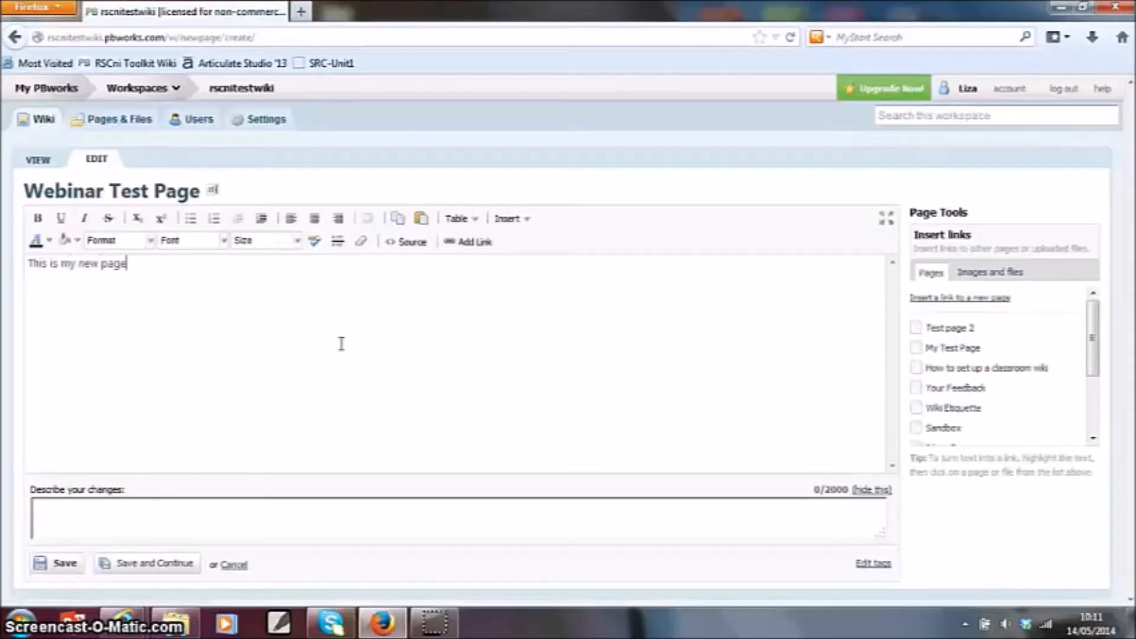
{"action": "type", "text": "!!"}
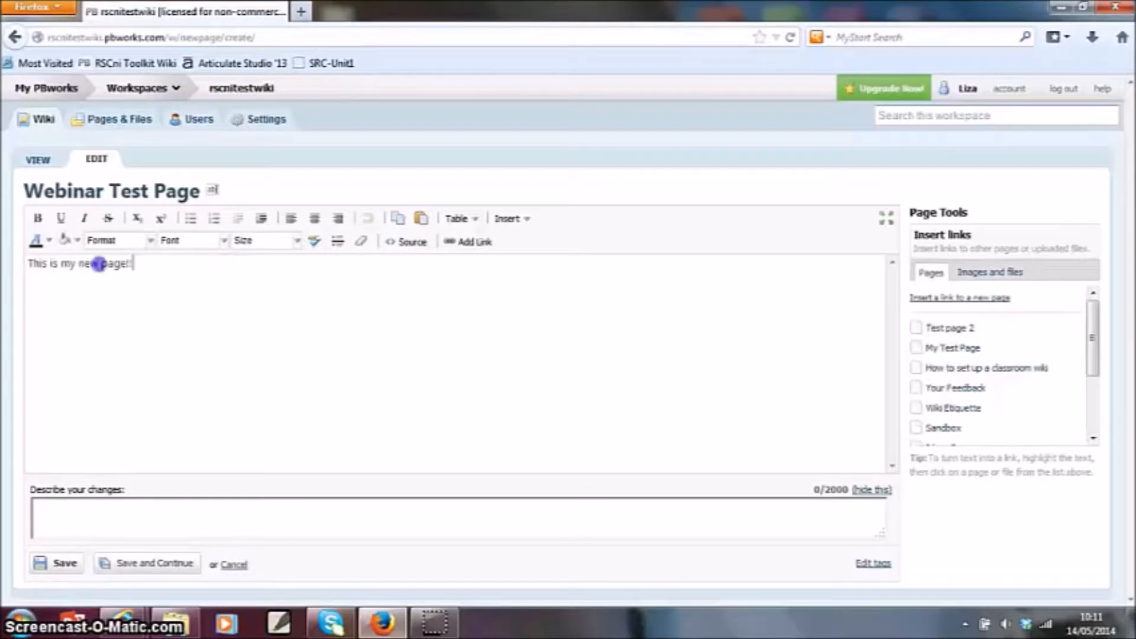
{"action": "left_click_drag", "start_coordinate": [160, 263], "coordinate": [27, 263]}
{"action": "left_click", "coordinate": [41, 224]}
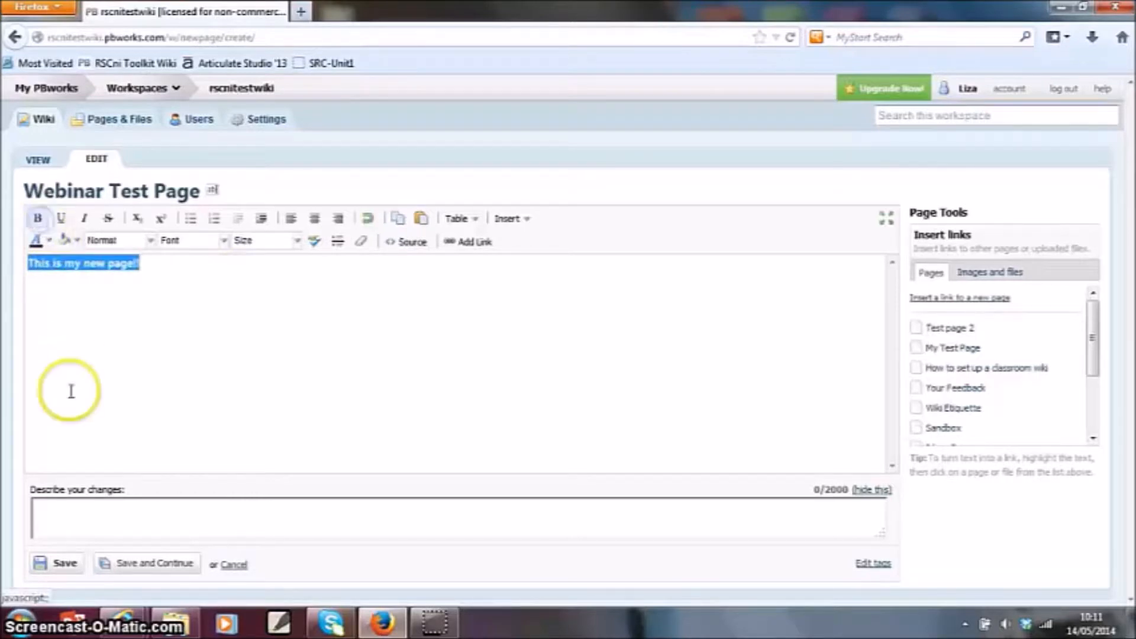
{"action": "left_click", "coordinate": [60, 564]}
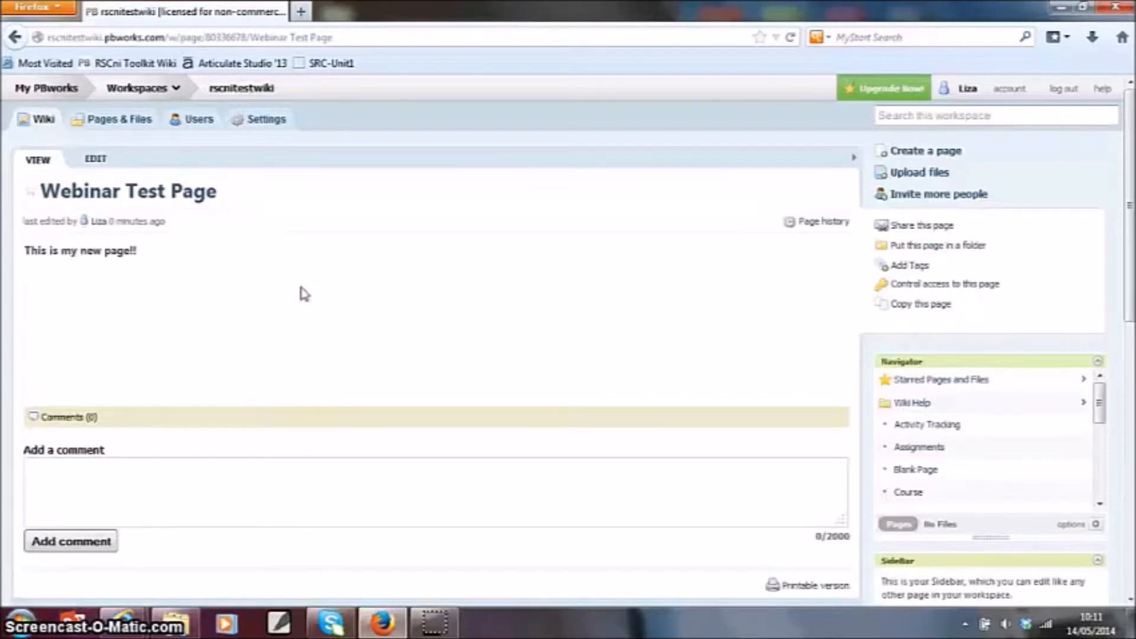
- From the workspace's Pages & Files listing, create a blank page named "Another new page" with no folder
{"action": "left_click", "coordinate": [136, 124]}
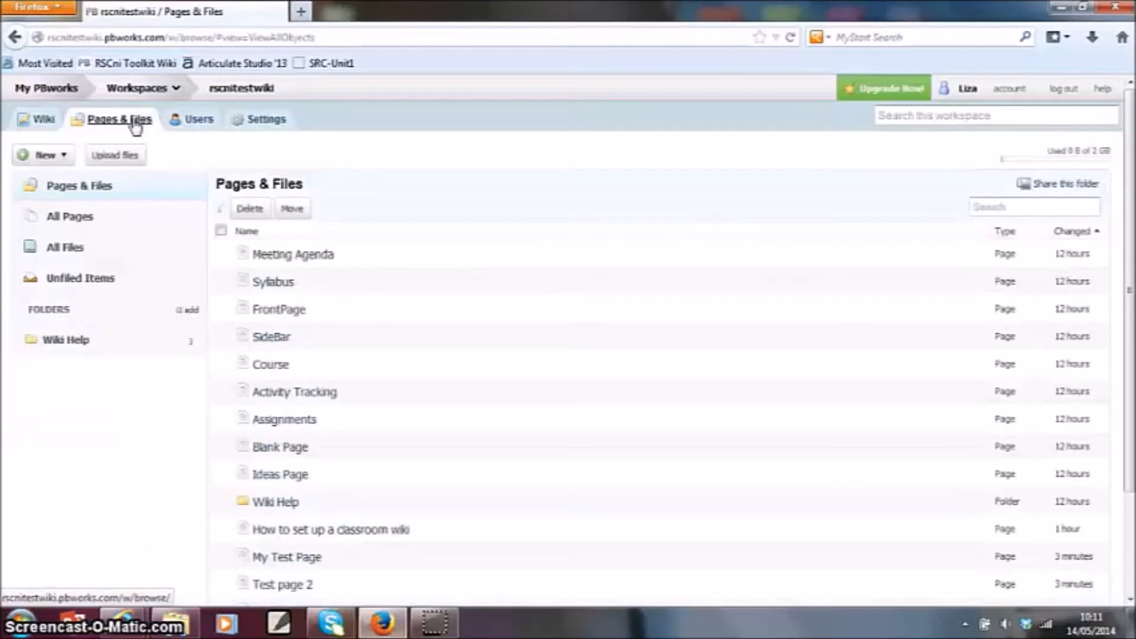
{"action": "left_click", "coordinate": [64, 157]}
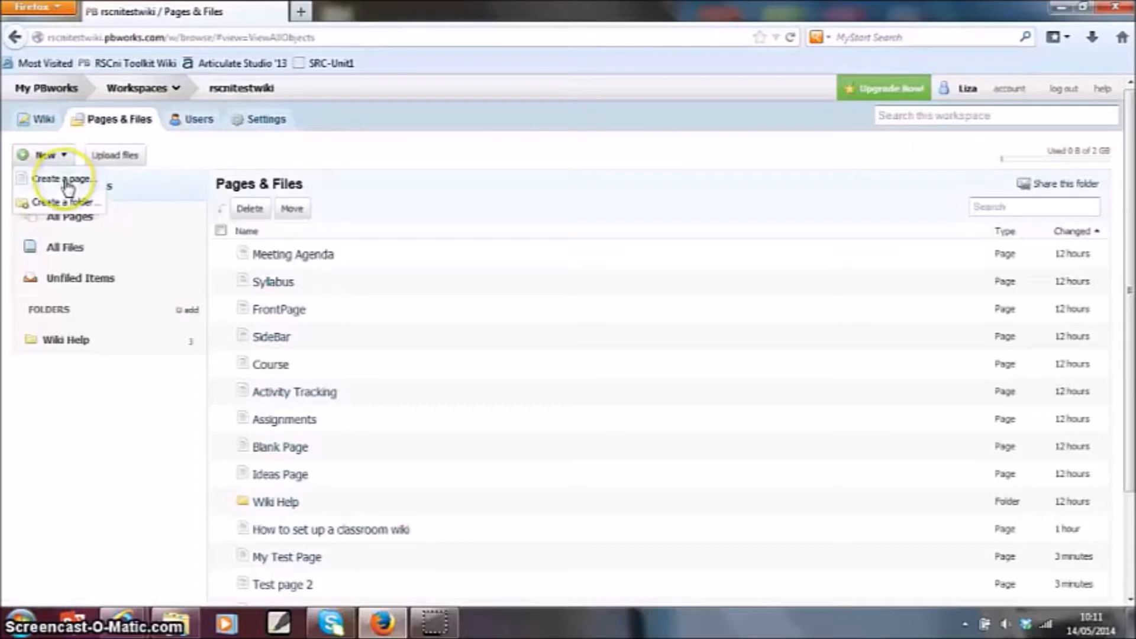
{"action": "left_click", "coordinate": [66, 184]}
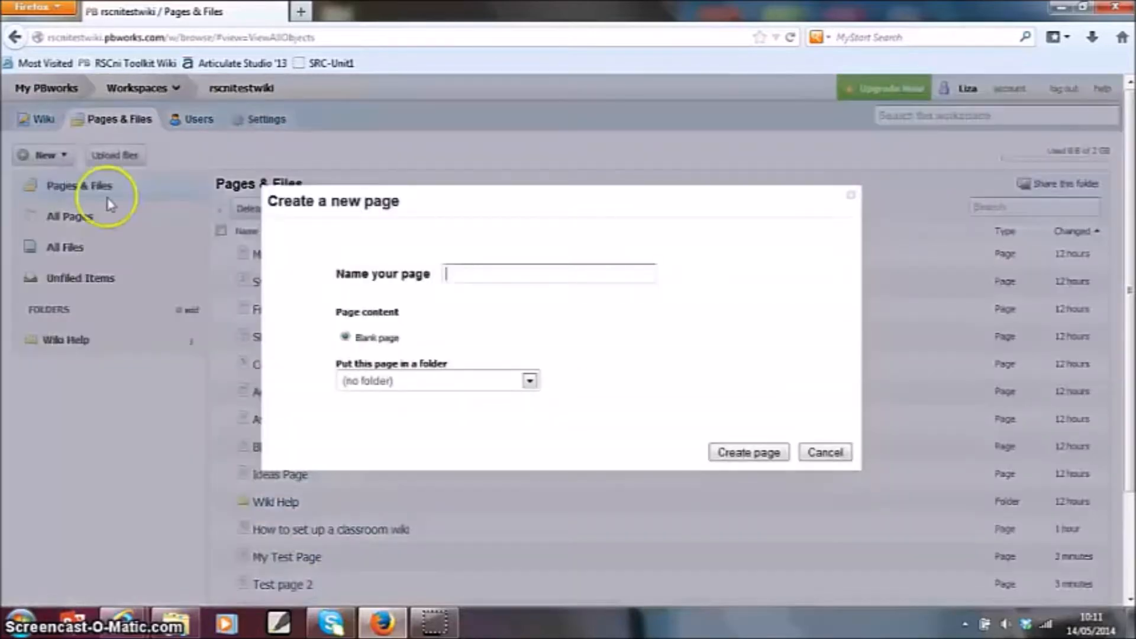
{"action": "left_click", "coordinate": [498, 277]}
{"action": "type", "text": "Another new page"}
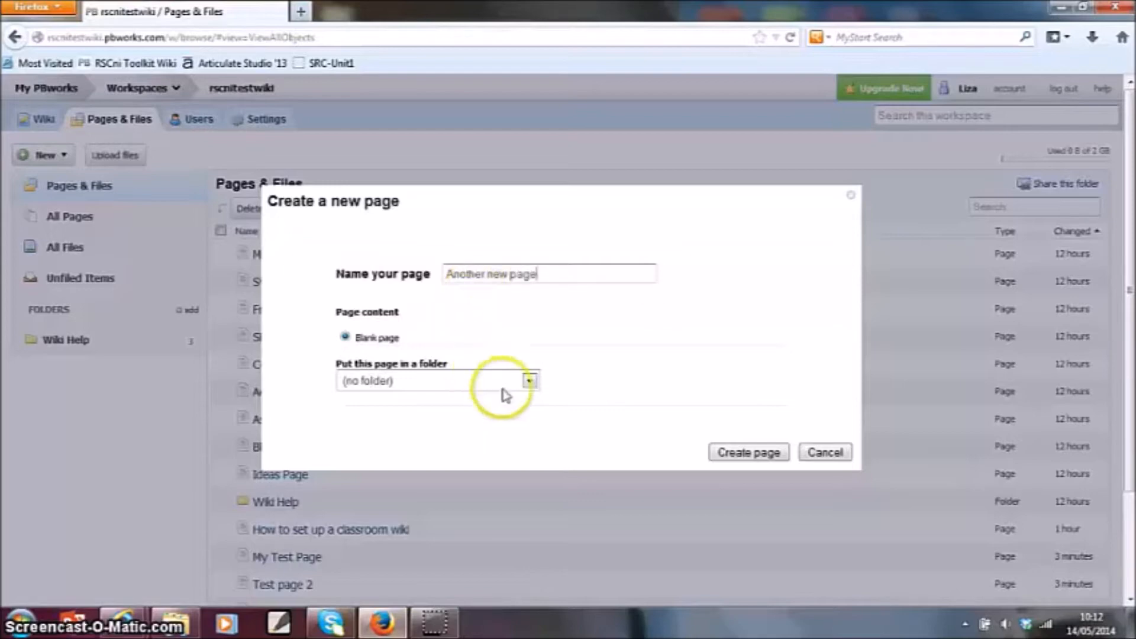
{"action": "left_click", "coordinate": [747, 452]}
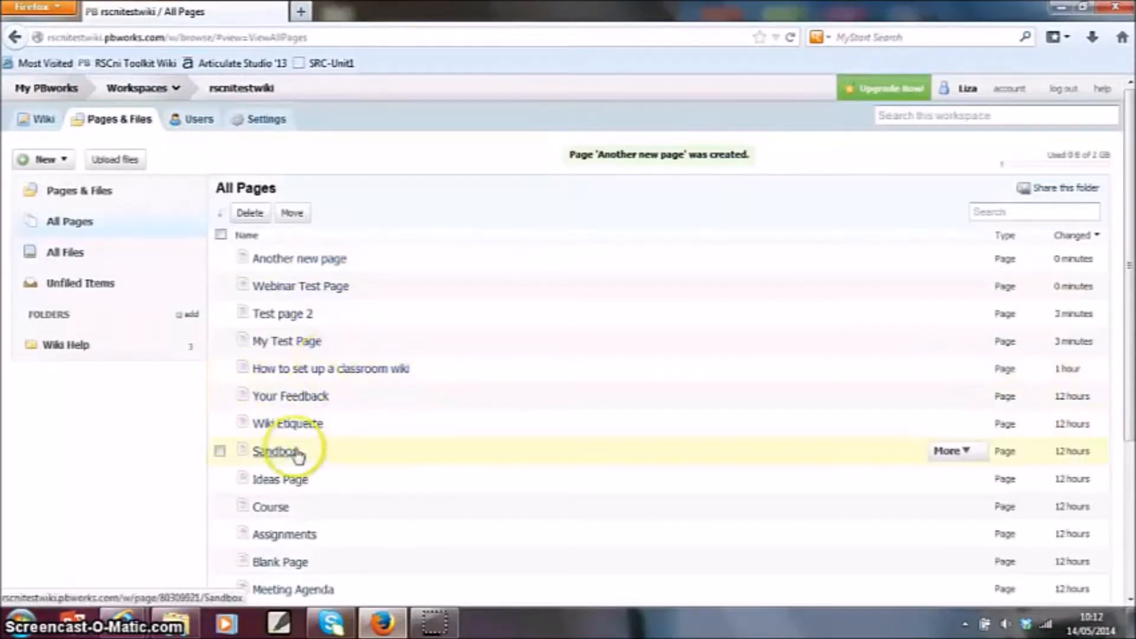
- Open the "How to set up a classroom wiki" page and save a copy of it as "Instructions page"
{"action": "left_click", "coordinate": [348, 369]}
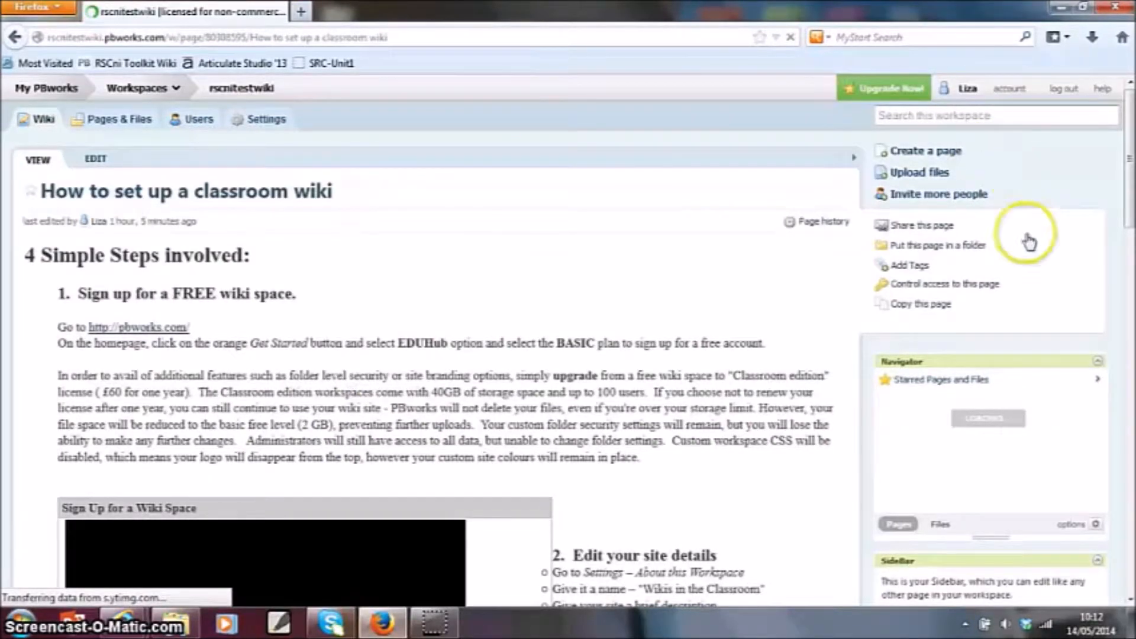
{"action": "left_click", "coordinate": [919, 312]}
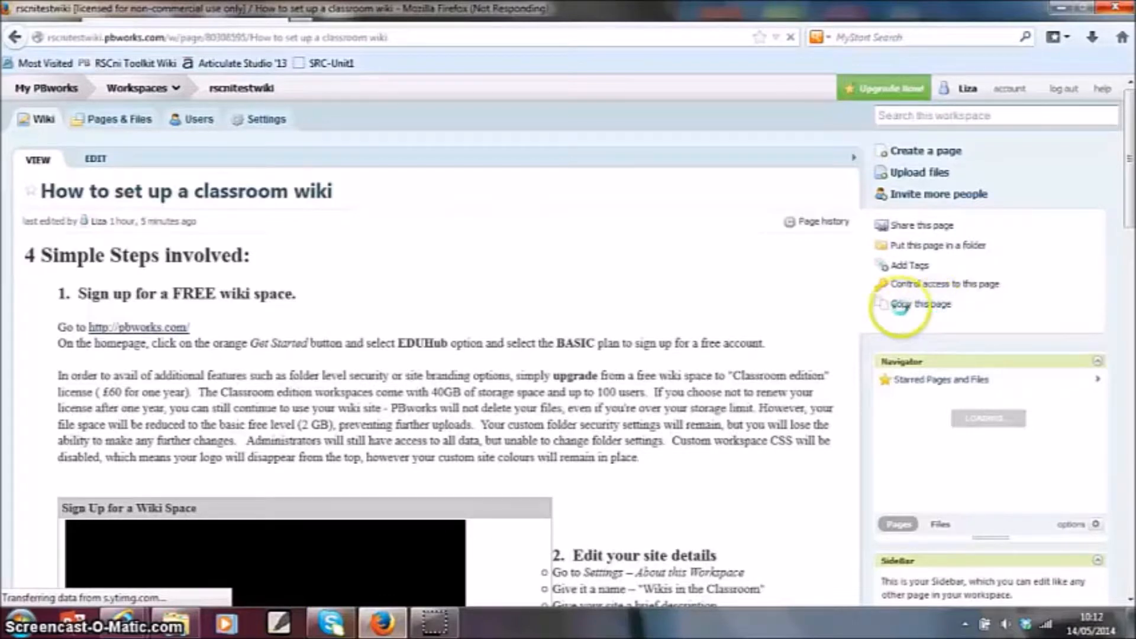
{"action": "left_click", "coordinate": [942, 306]}
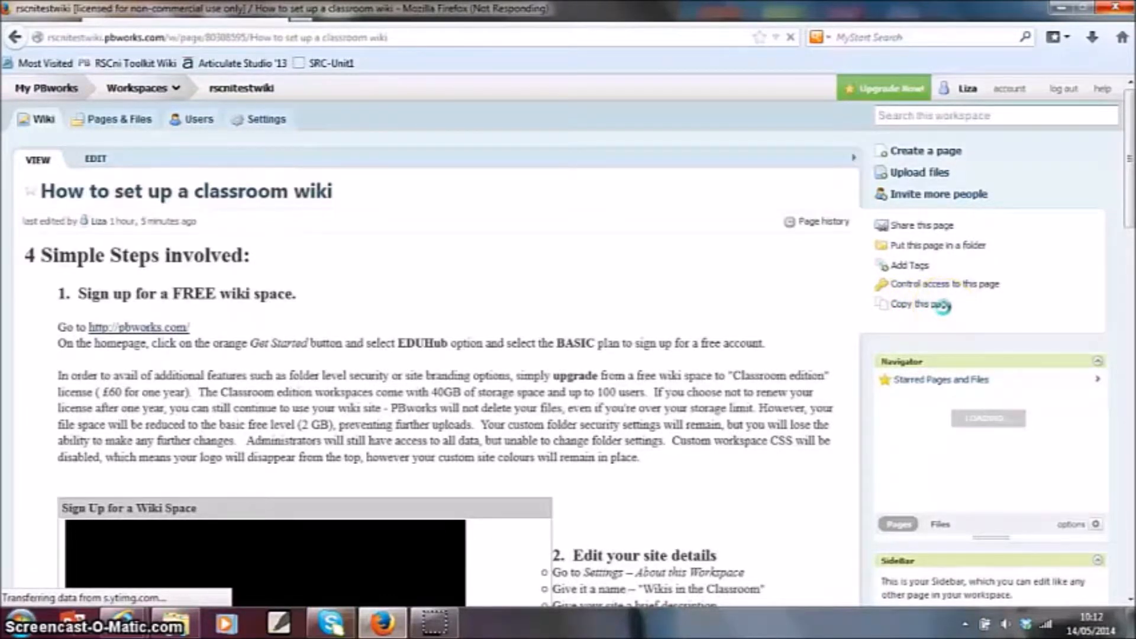
{"action": "left_click", "coordinate": [918, 312]}
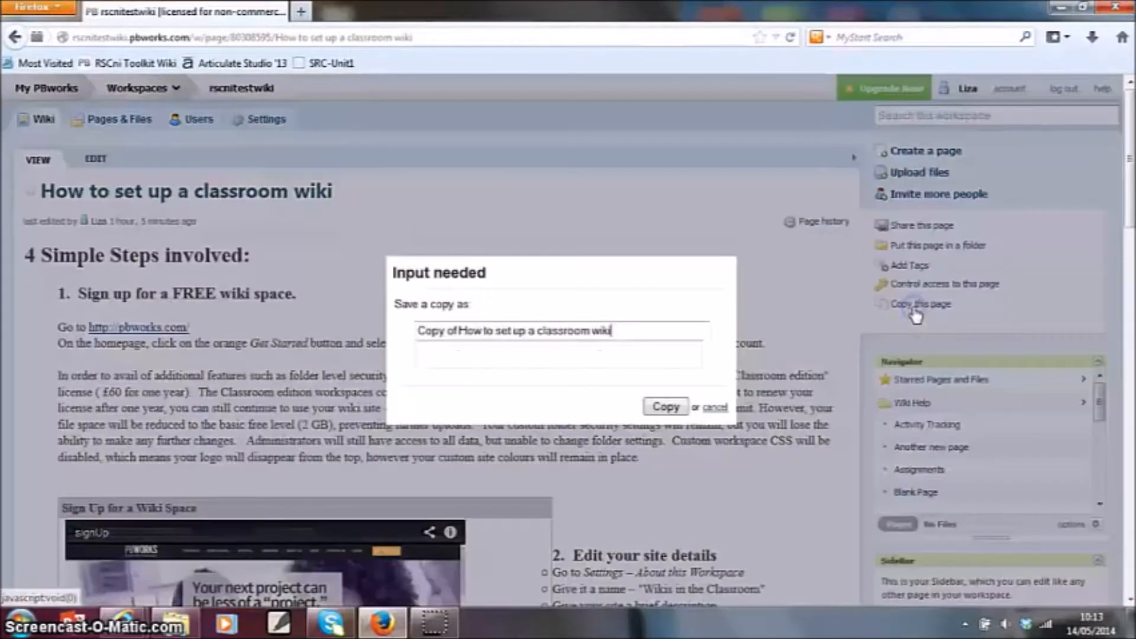
{"action": "left_click_drag", "start_coordinate": [460, 331], "coordinate": [417, 330]}
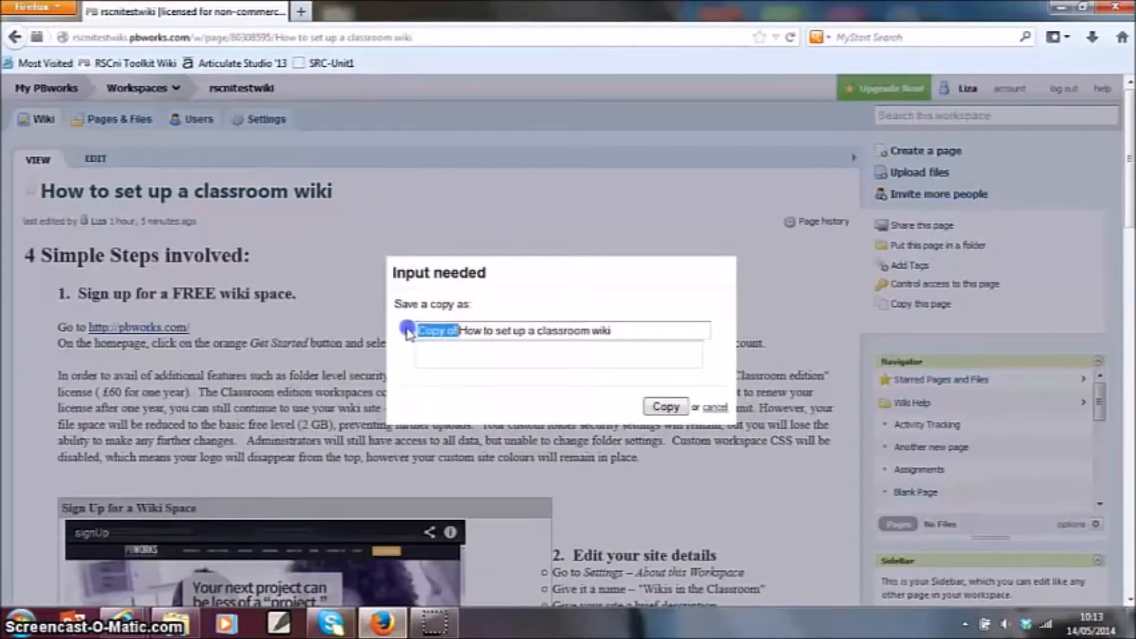
{"action": "left_click_drag", "start_coordinate": [616, 330], "coordinate": [418, 330]}
{"action": "type", "text": "Instru"}
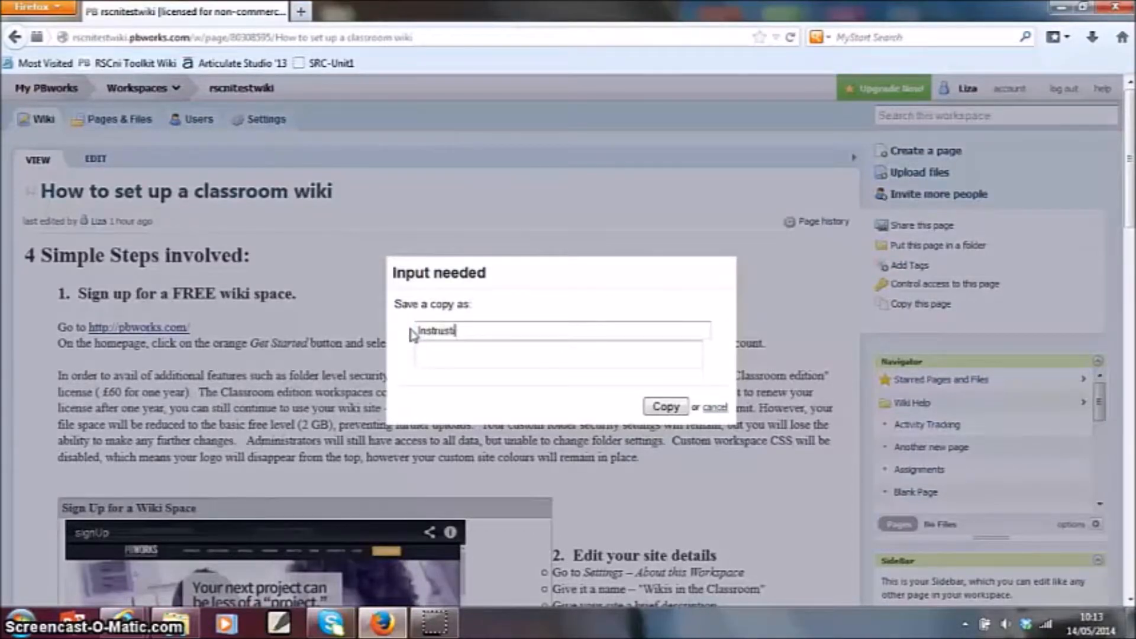
{"action": "type", "text": "ctions page"}
{"action": "left_click", "coordinate": [666, 407]}
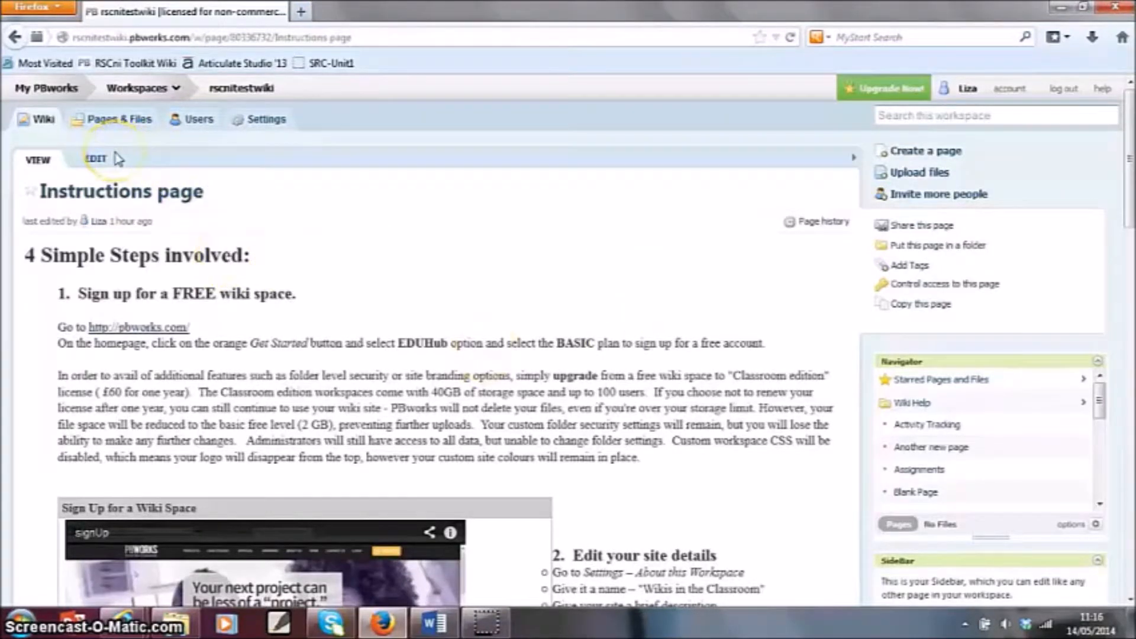
{"action": "left_click", "coordinate": [95, 158]}
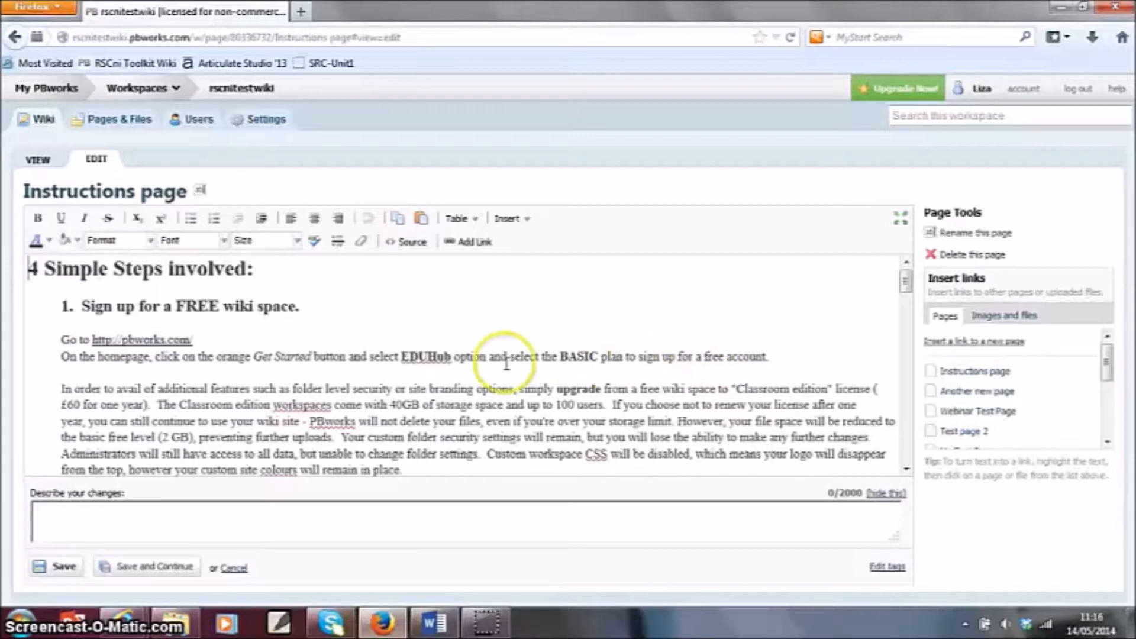
{"action": "left_click_drag", "start_coordinate": [215, 341], "coordinate": [61, 341]}
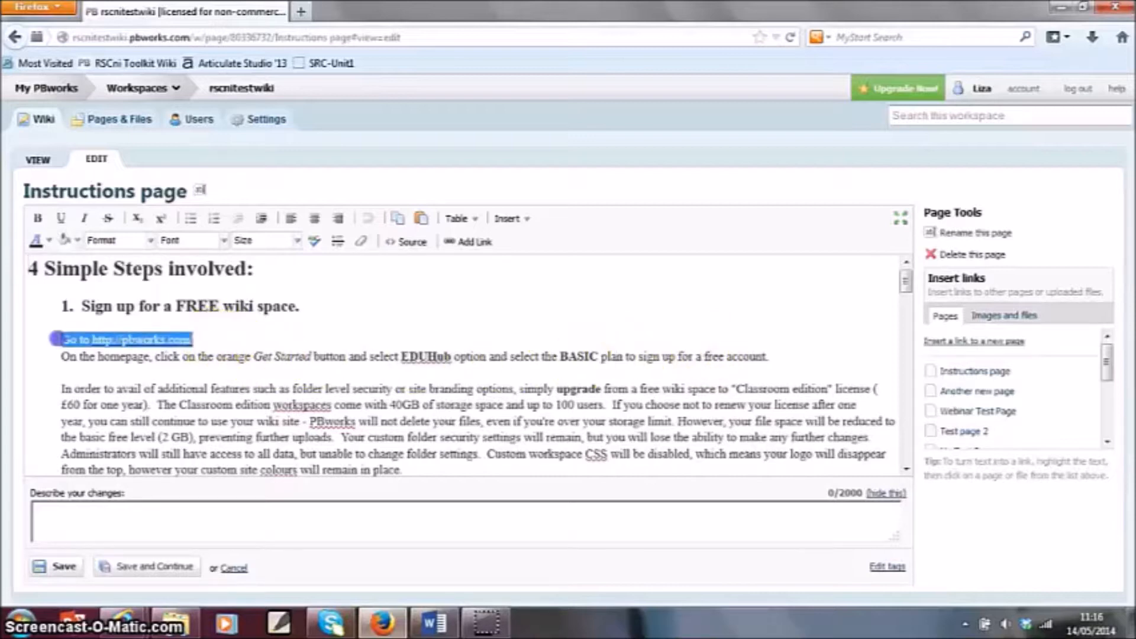
{"action": "left_click", "coordinate": [38, 218]}
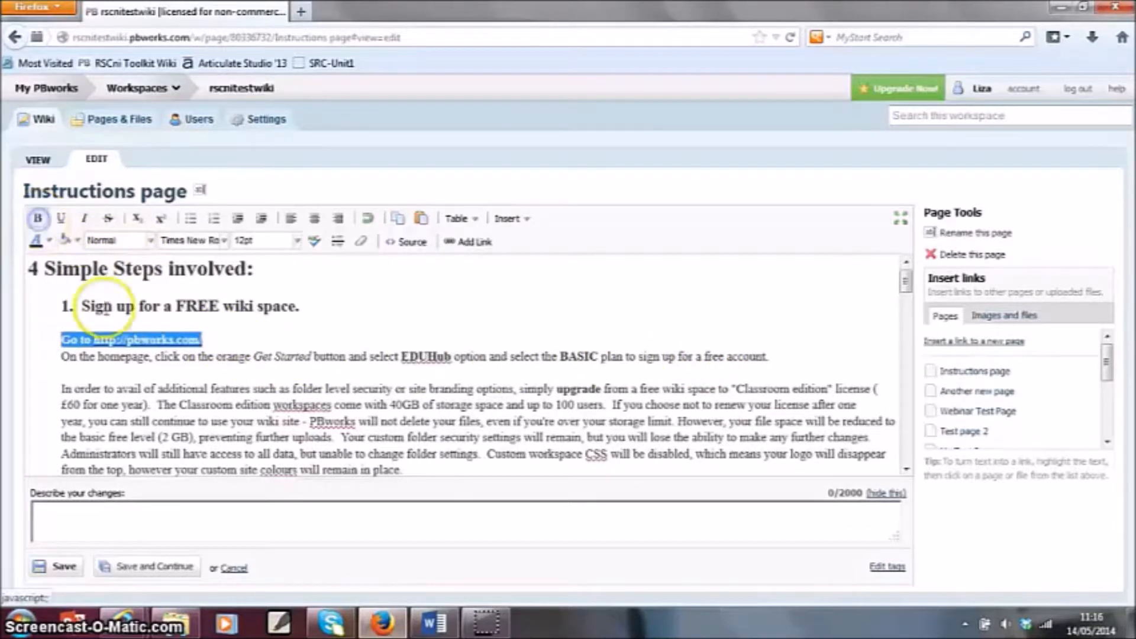
{"action": "left_click", "coordinate": [142, 400]}
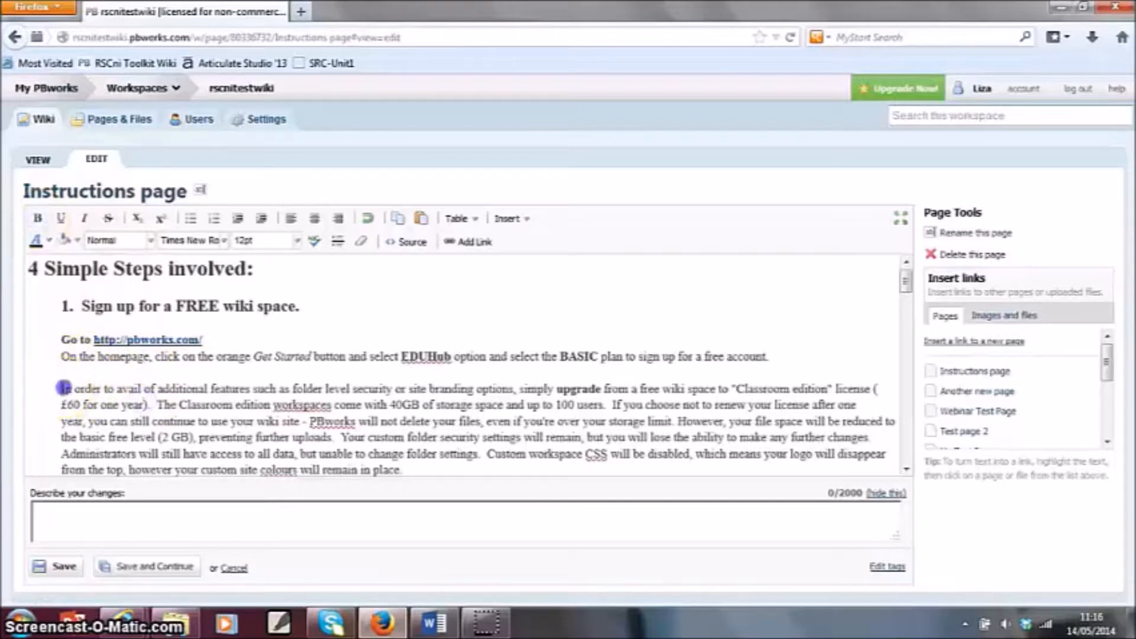
- Format the paragraph beginning "In order to avail of additional features" in dark blue italic text
{"action": "left_click_drag", "start_coordinate": [61, 389], "coordinate": [415, 473]}
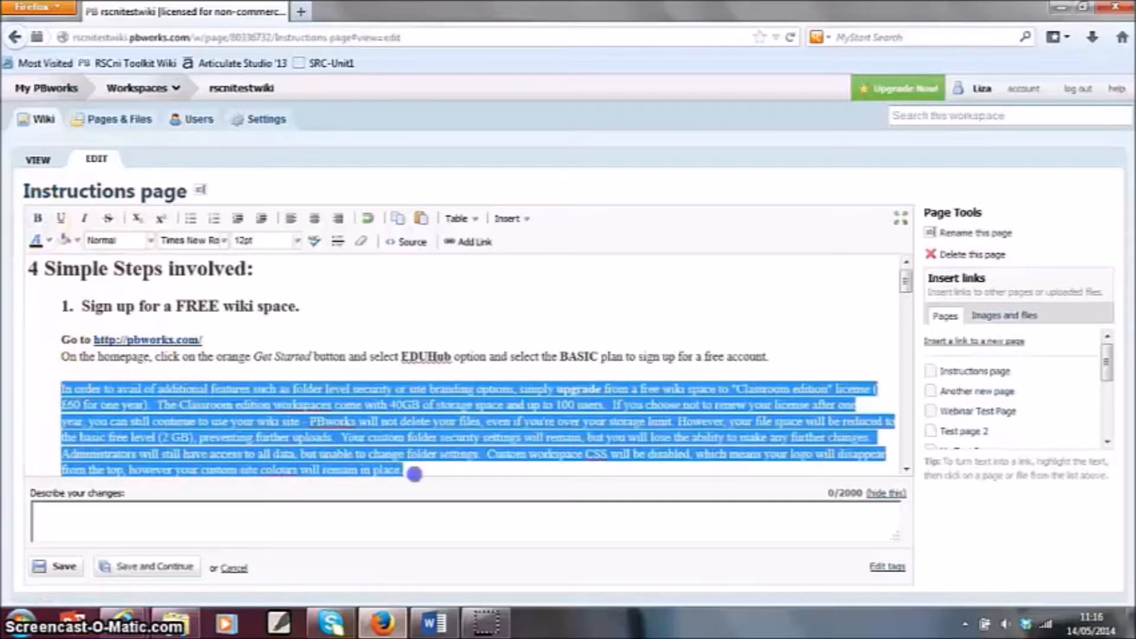
{"action": "left_click", "coordinate": [47, 240]}
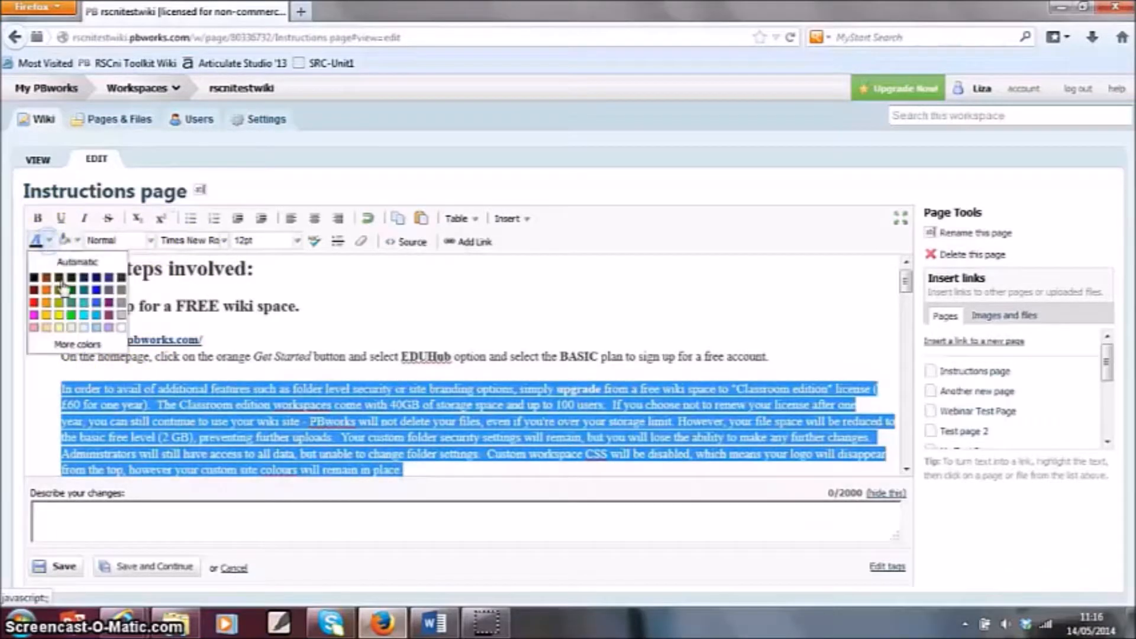
{"action": "left_click", "coordinate": [97, 277]}
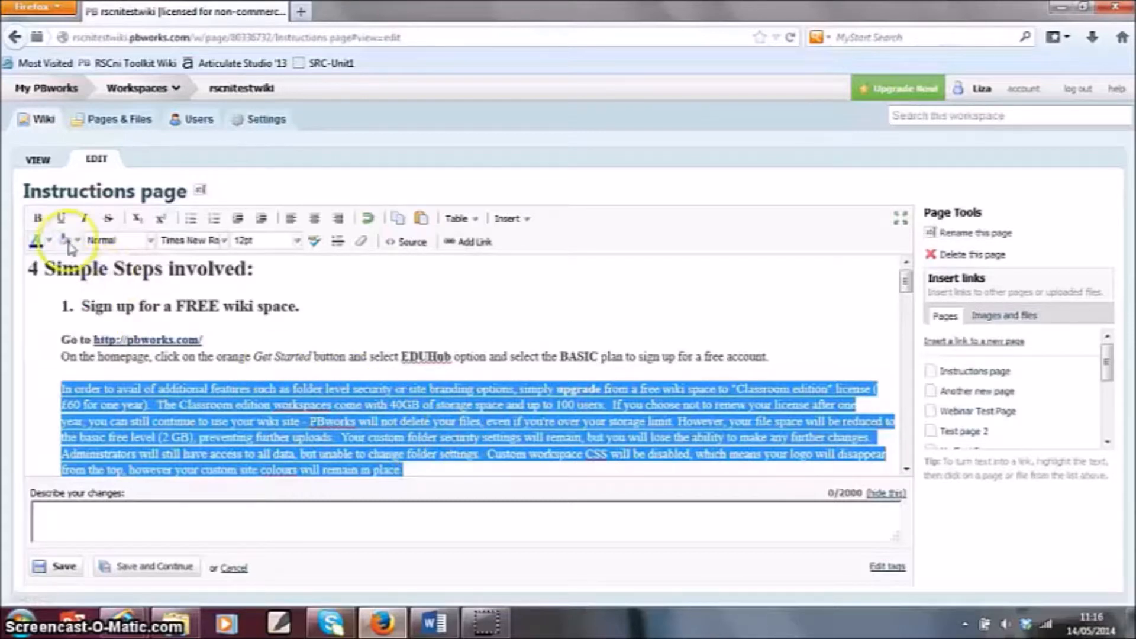
{"action": "left_click", "coordinate": [84, 218]}
{"action": "left_click", "coordinate": [427, 472]}
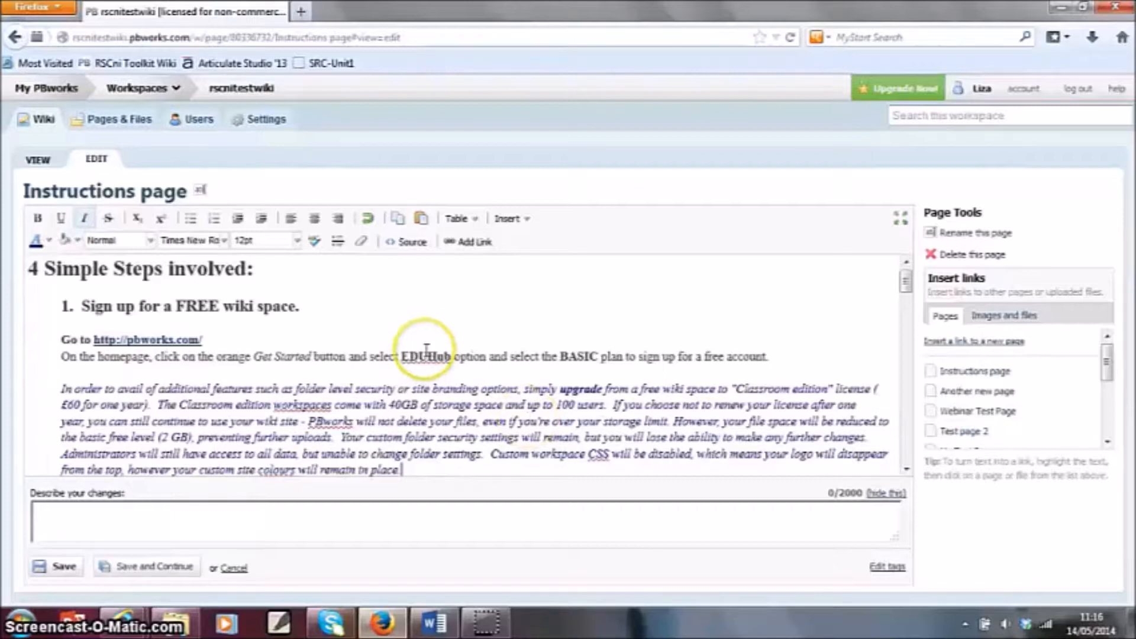
- Delete all page content below the dark blue italic paragraph, from the "Sign Up for a Wiki Space" block to the end
{"action": "scroll", "coordinate": [409, 343], "scroll_direction": "down", "scroll_amount": 3}
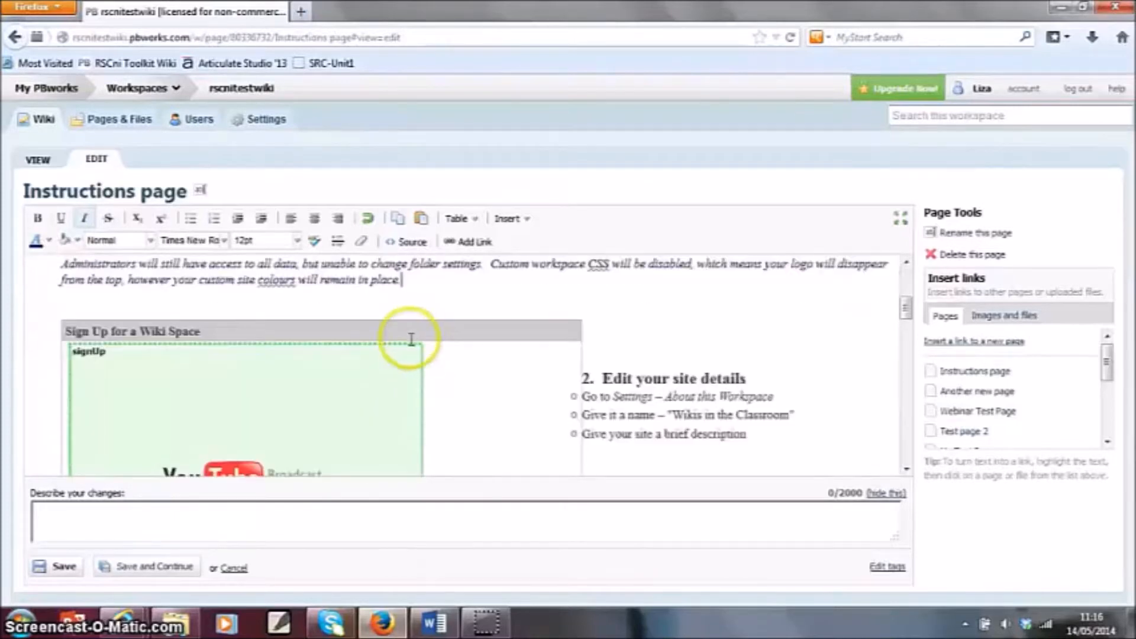
{"action": "scroll", "coordinate": [409, 355], "scroll_direction": "up", "scroll_amount": 5}
{"action": "scroll", "coordinate": [426, 415], "scroll_direction": "down", "scroll_amount": 3}
{"action": "left_click", "coordinate": [420, 388]}
{"action": "left_click_drag", "start_coordinate": [420, 388], "coordinate": [312, 523]}
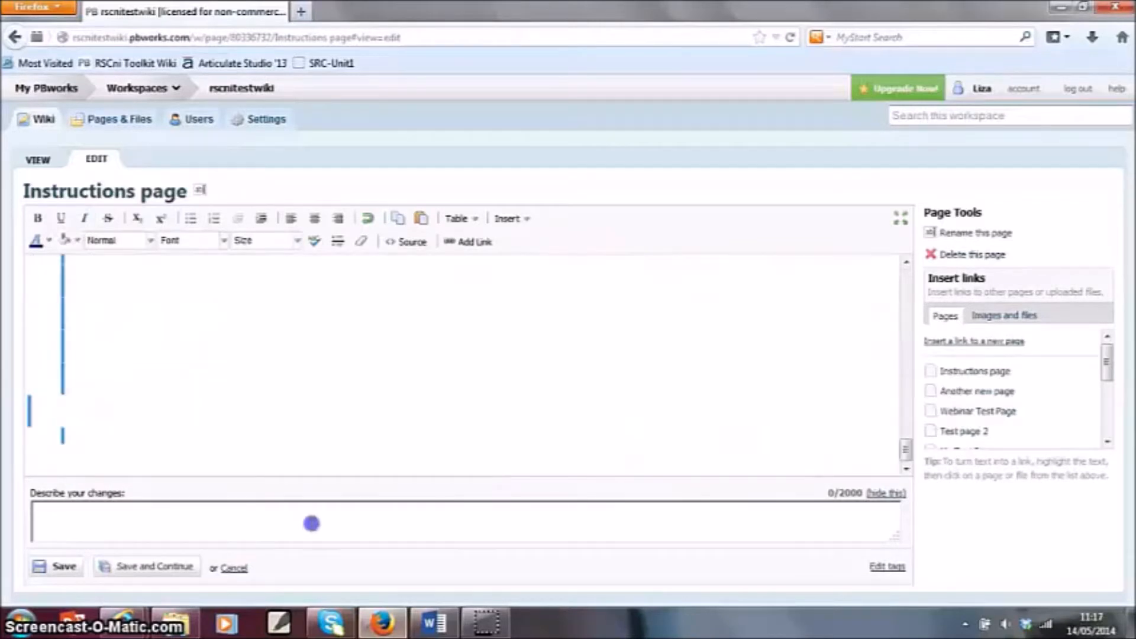
{"action": "key", "text": "Delete"}
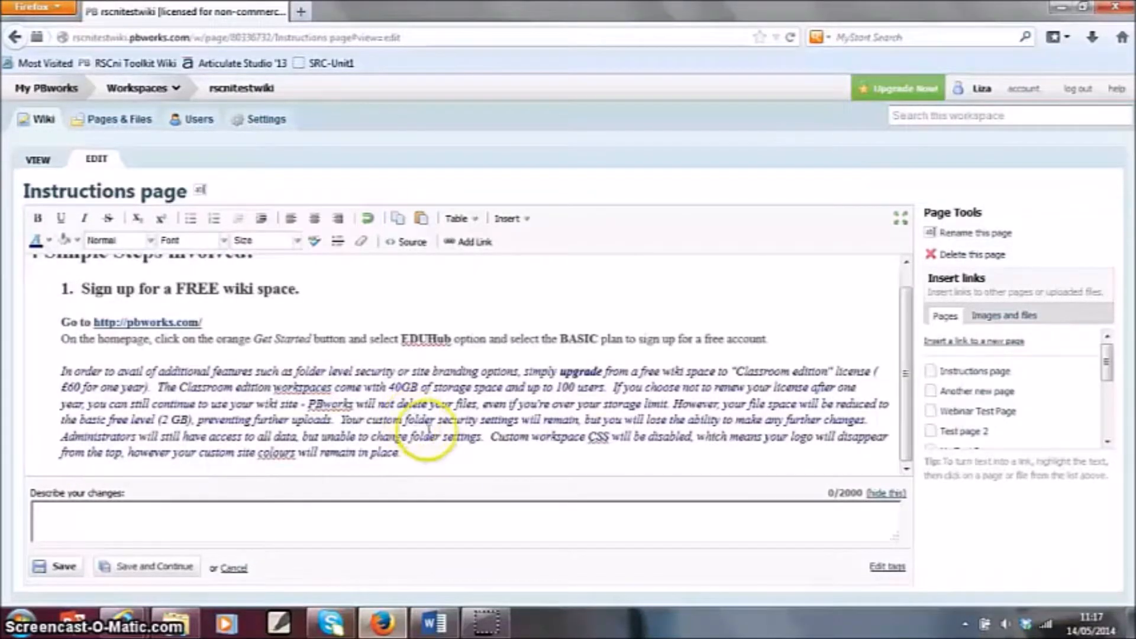
- Enter "This is my new text" on a line below the italic paragraph
{"action": "left_click", "coordinate": [426, 468]}
{"action": "scroll", "coordinate": [432, 452], "scroll_direction": "down", "scroll_amount": 2}
{"action": "left_click", "coordinate": [179, 430]}
{"action": "left_click", "coordinate": [616, 367]}
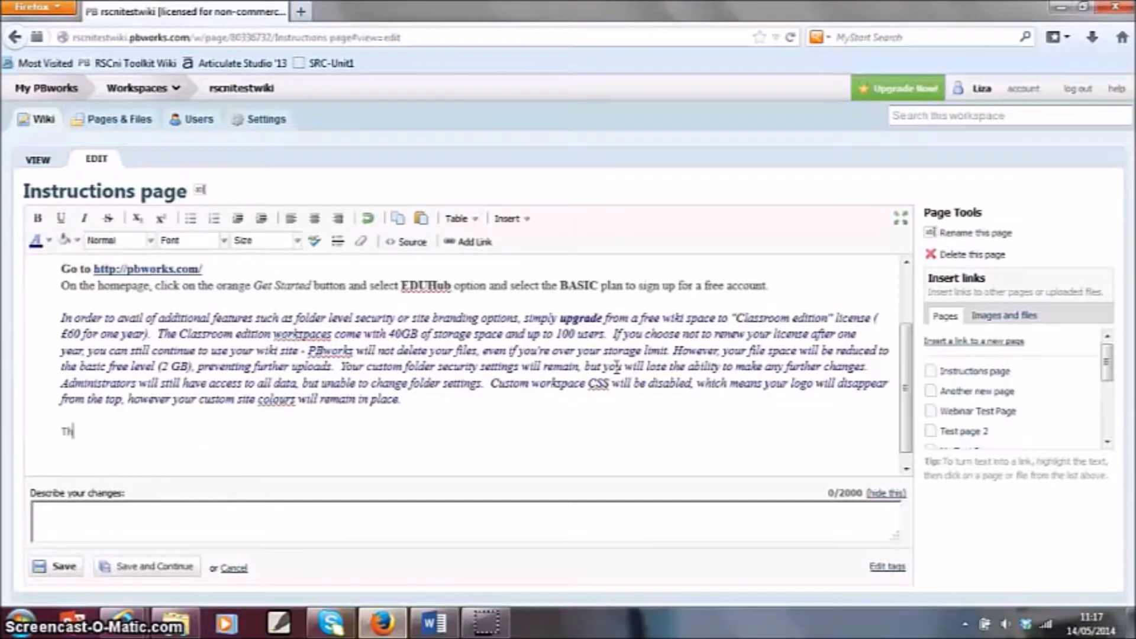
{"action": "type", "text": "my"}
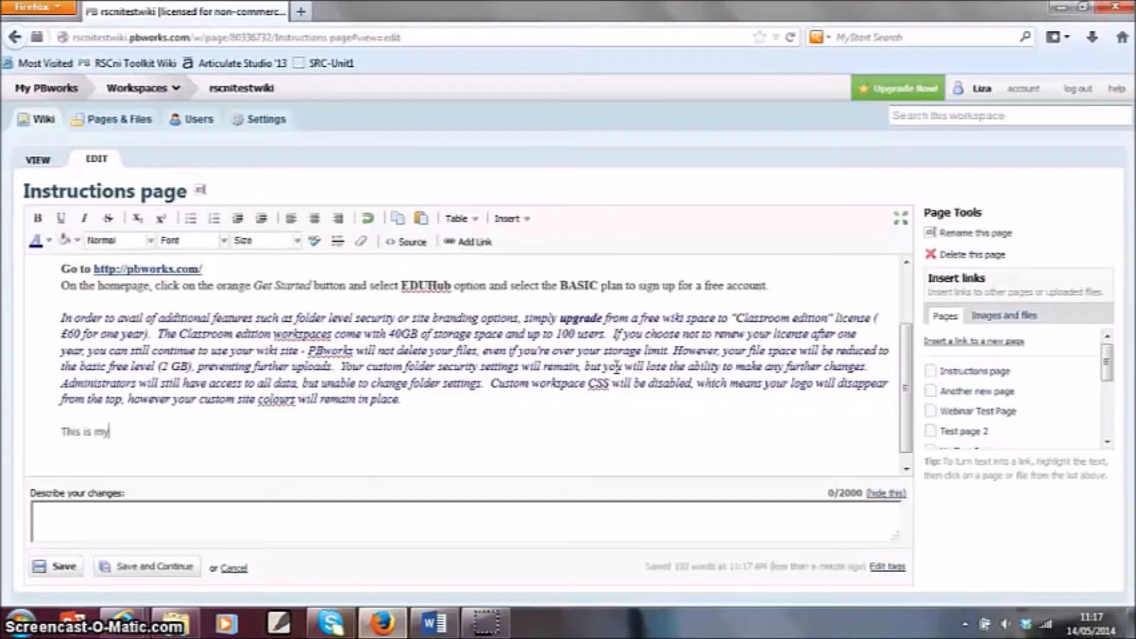
{"action": "type", "text": " new text"}
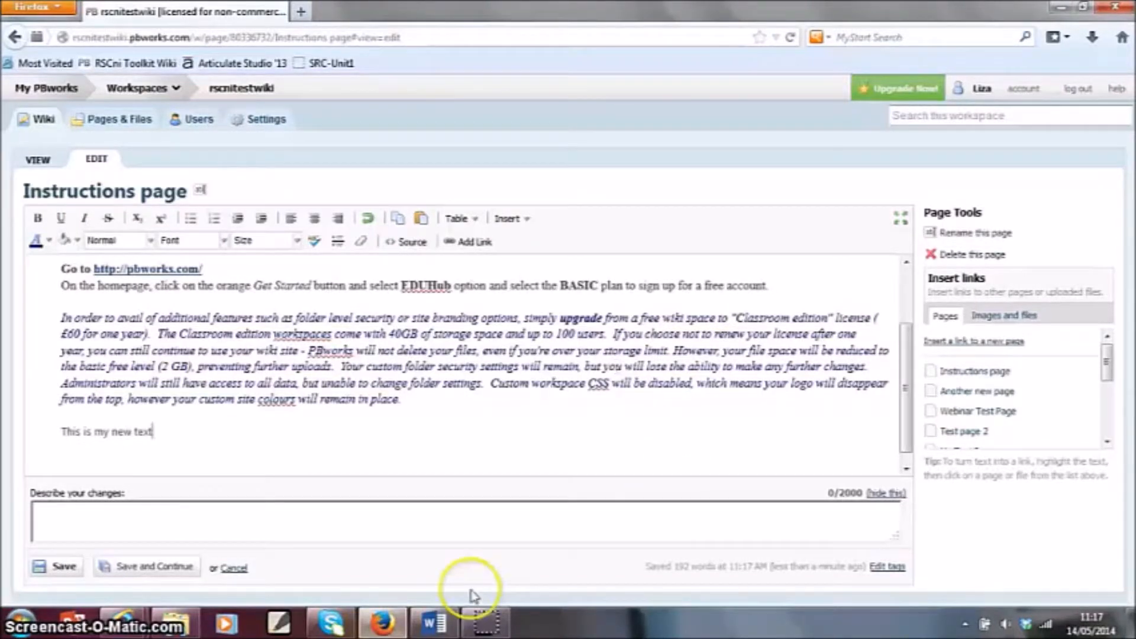
- Switch to Word, copy the three paragraphs about wikis, and paste them into Instructions page in place of "This is my new text"
{"action": "left_click", "coordinate": [435, 621]}
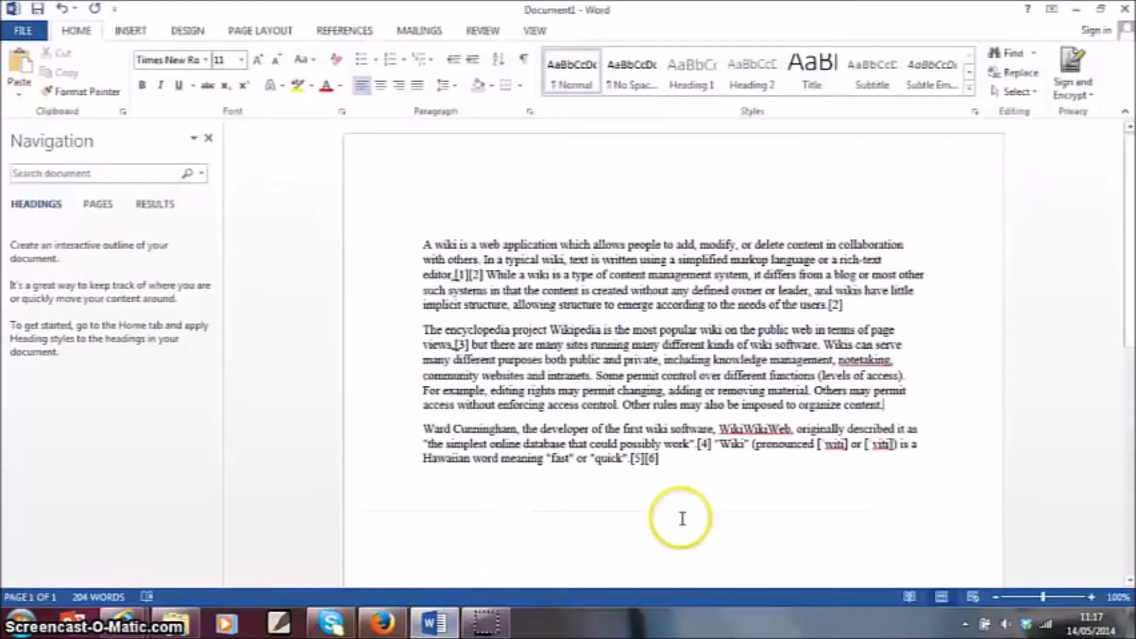
{"action": "left_click", "coordinate": [367, 229]}
{"action": "left_click_drag", "start_coordinate": [369, 228], "coordinate": [375, 502]}
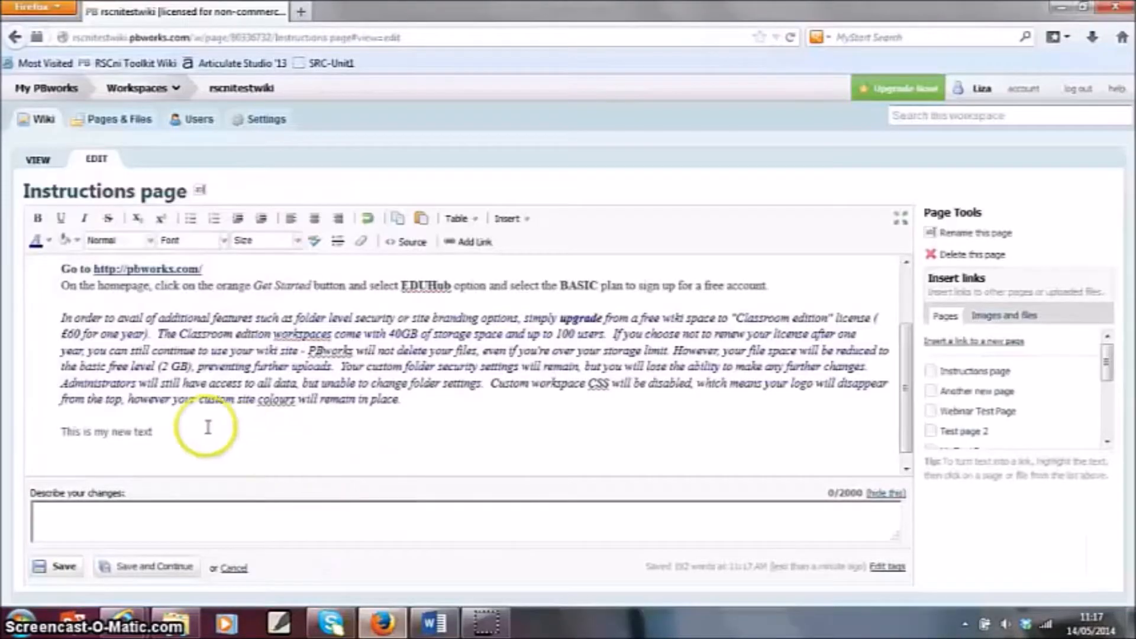
{"action": "left_click_drag", "start_coordinate": [203, 429], "coordinate": [88, 431]}
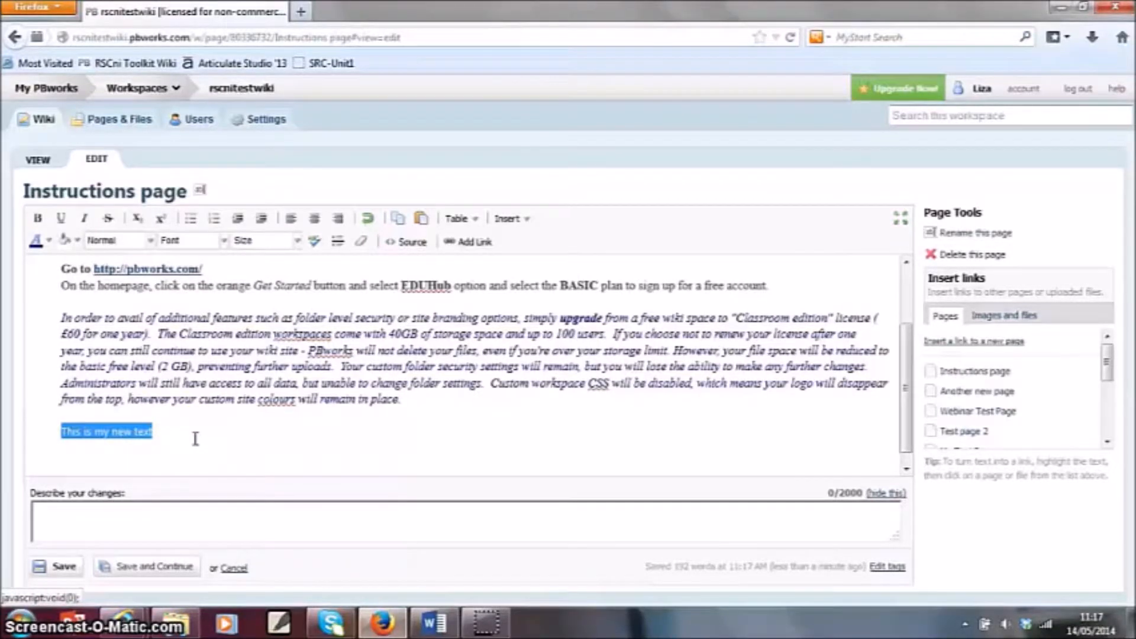
{"action": "key", "text": "ctrl+v"}
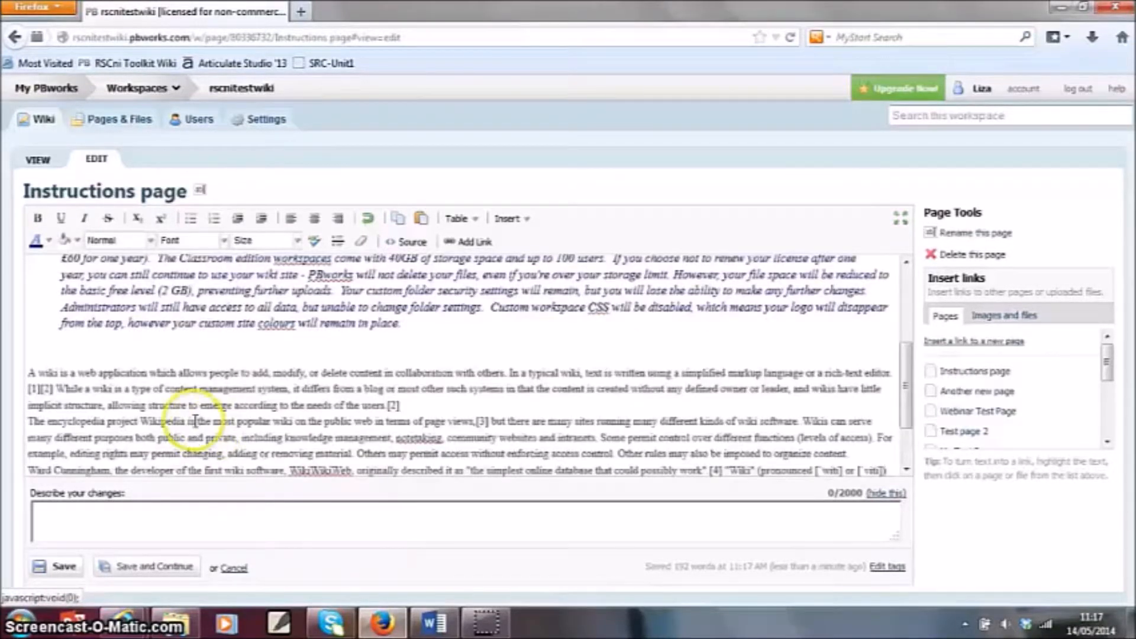
- Set the pasted wiki paragraphs in a black sans-serif font at 12pt
{"action": "left_click_drag", "start_coordinate": [31, 372], "coordinate": [858, 491]}
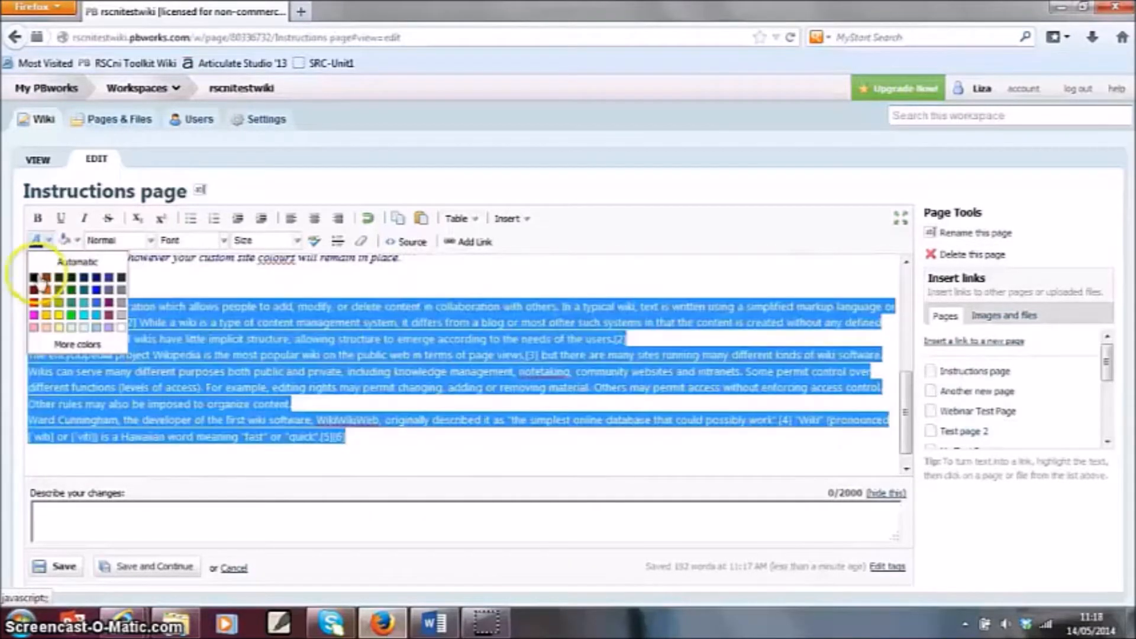
{"action": "left_click", "coordinate": [35, 277]}
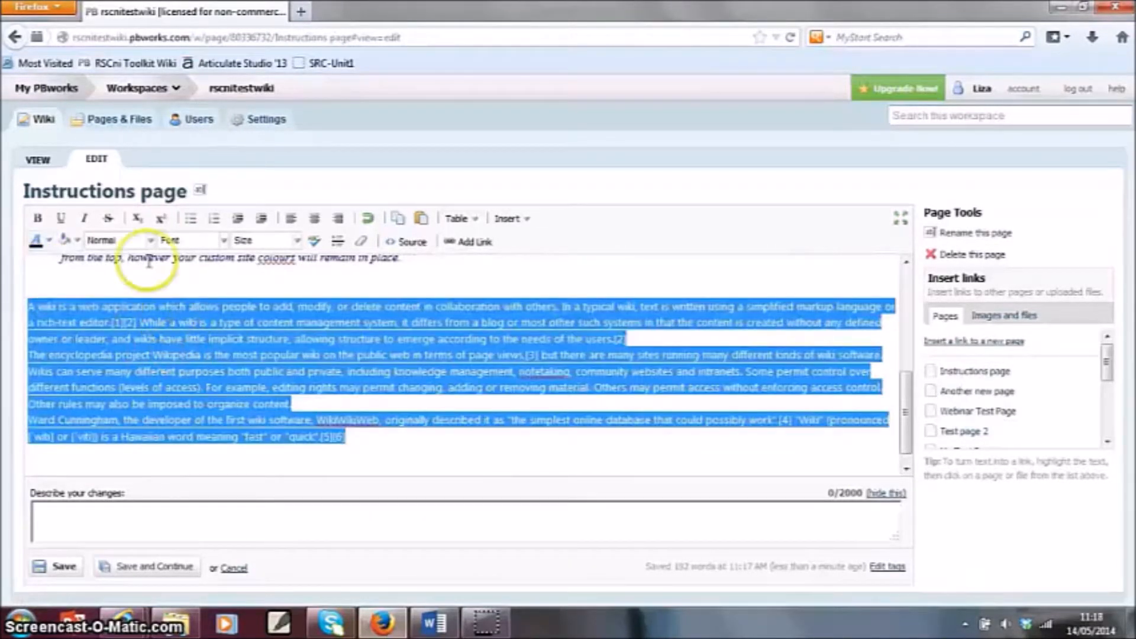
{"action": "left_click", "coordinate": [245, 240]}
{"action": "left_click", "coordinate": [252, 328]}
{"action": "left_click", "coordinate": [287, 405]}
- Separate the three pasted paragraphs with blank lines and indent them by one level
{"action": "left_click", "coordinate": [154, 352]}
{"action": "key", "text": "Return"}
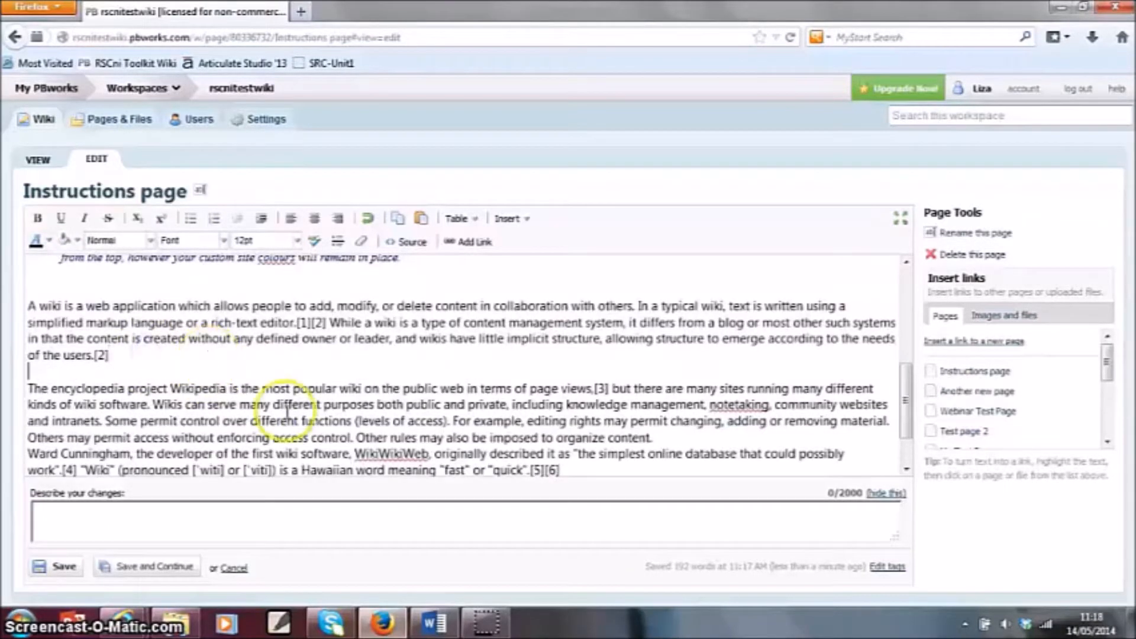
{"action": "left_click", "coordinate": [697, 442]}
{"action": "left_click_drag", "start_coordinate": [697, 442], "coordinate": [26, 385]}
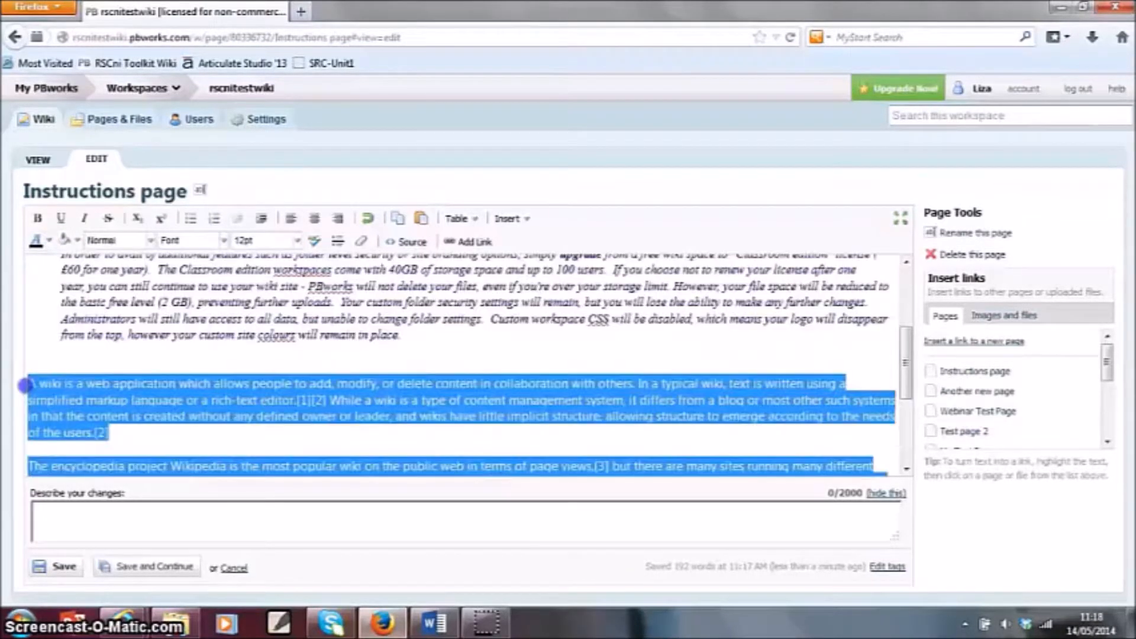
{"action": "left_click", "coordinate": [261, 218]}
{"action": "left_click", "coordinate": [406, 339]}
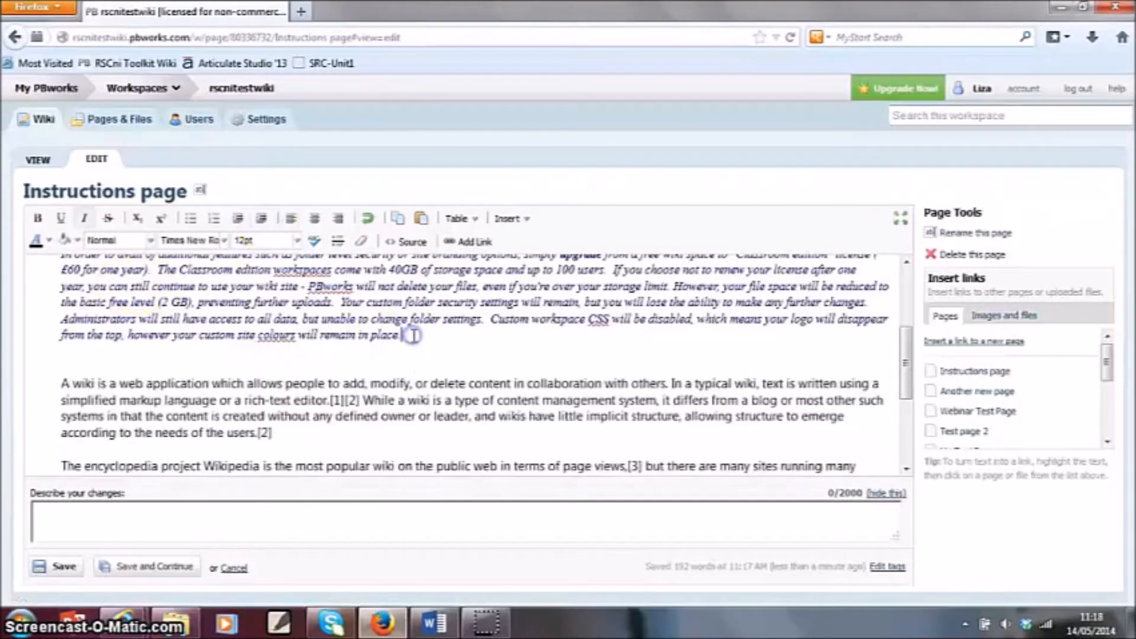
- Place the cursor below the last pasted paragraph and upload Ward_Cunningham-Commons-1.jpg from the Pictures library to the workspace
{"action": "scroll", "coordinate": [431, 353], "scroll_direction": "down", "scroll_amount": 3}
{"action": "left_click", "coordinate": [387, 338]}
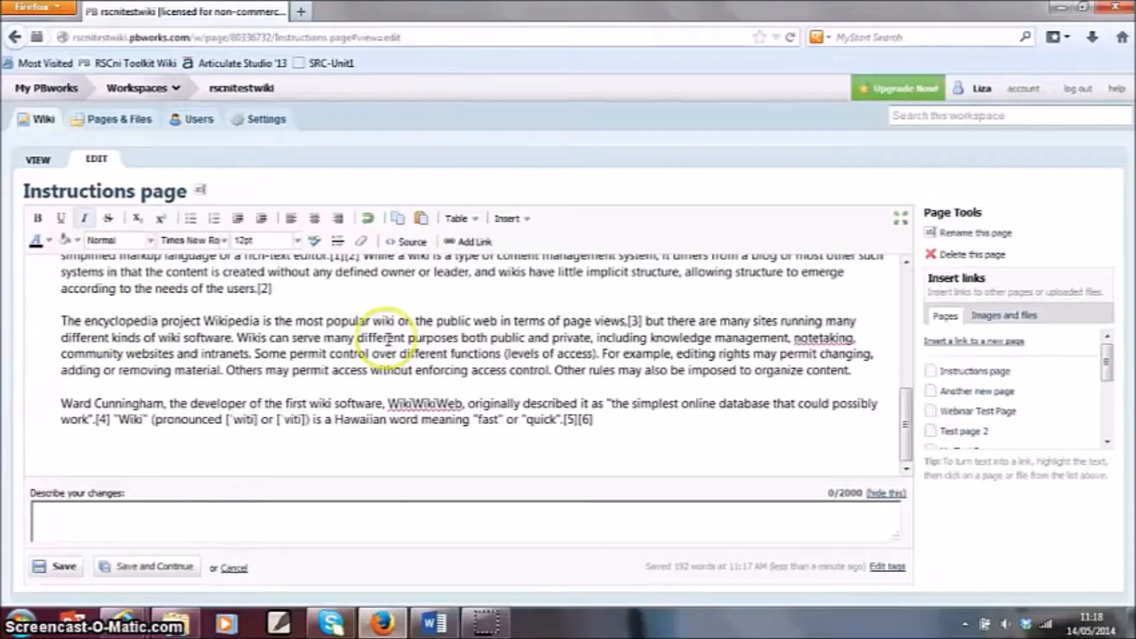
{"action": "left_click", "coordinate": [1014, 322]}
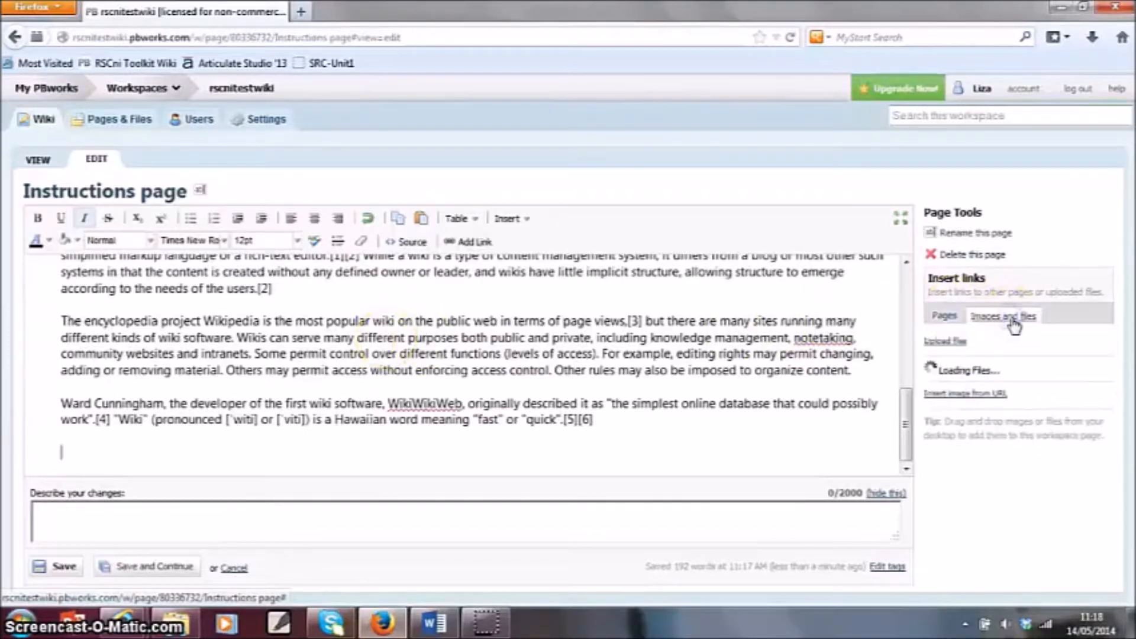
{"action": "left_click", "coordinate": [946, 342]}
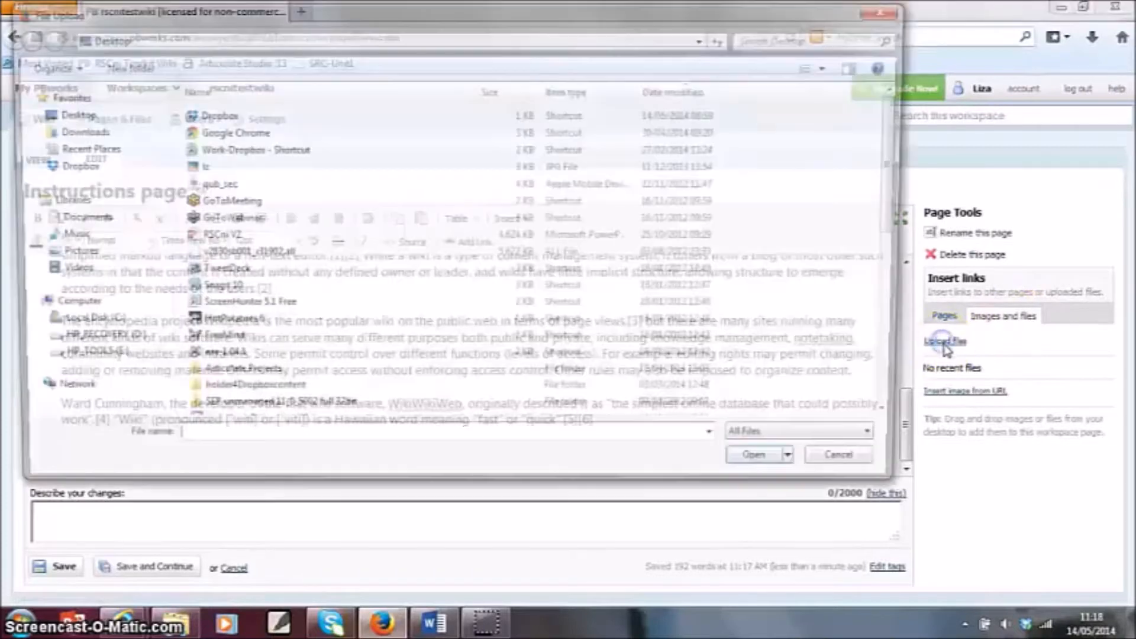
{"action": "left_click", "coordinate": [60, 254]}
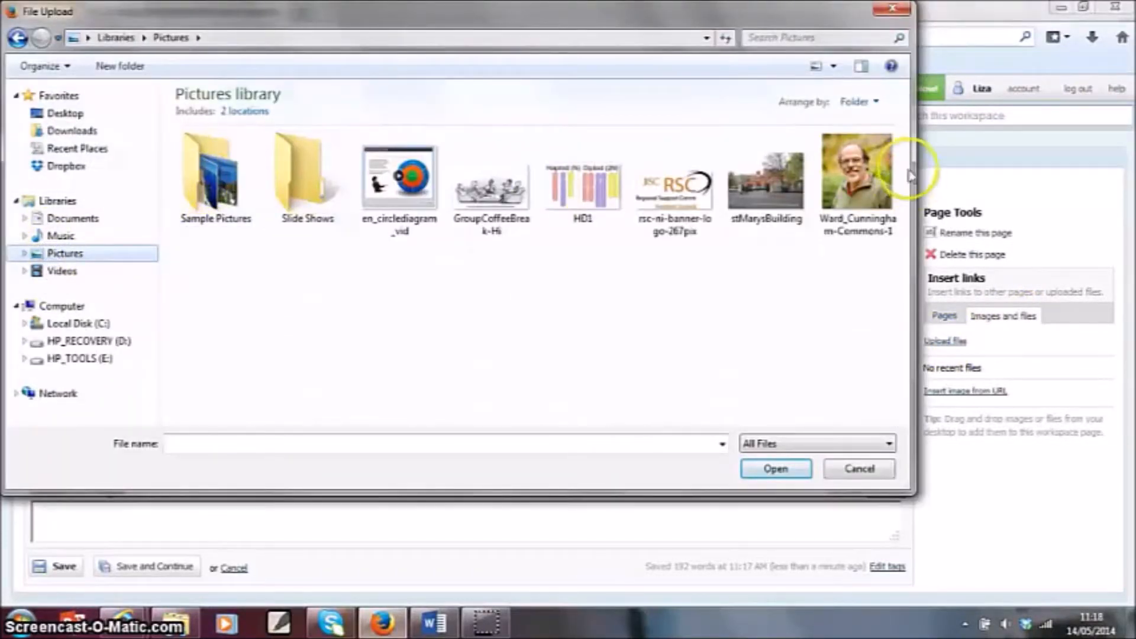
{"action": "left_click", "coordinate": [870, 178]}
{"action": "left_click", "coordinate": [768, 470]}
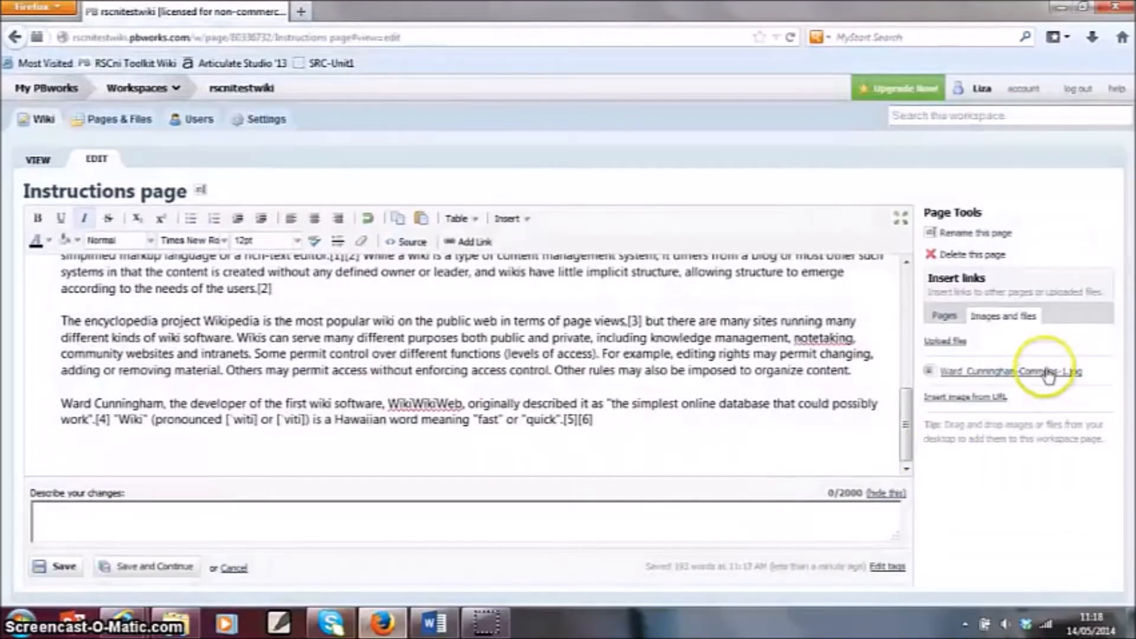
- Insert the uploaded Ward_Cunningham-Commons-1.jpg image below the last paragraph and check its placement
{"action": "mouse_move", "coordinate": [1057, 376]}
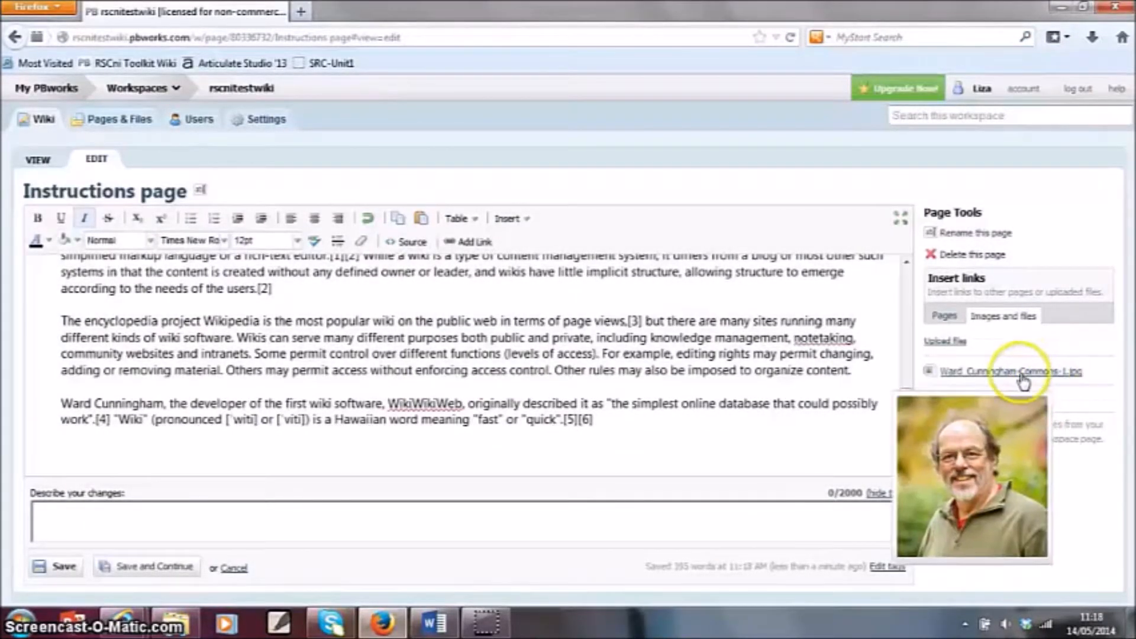
{"action": "left_click", "coordinate": [1022, 372]}
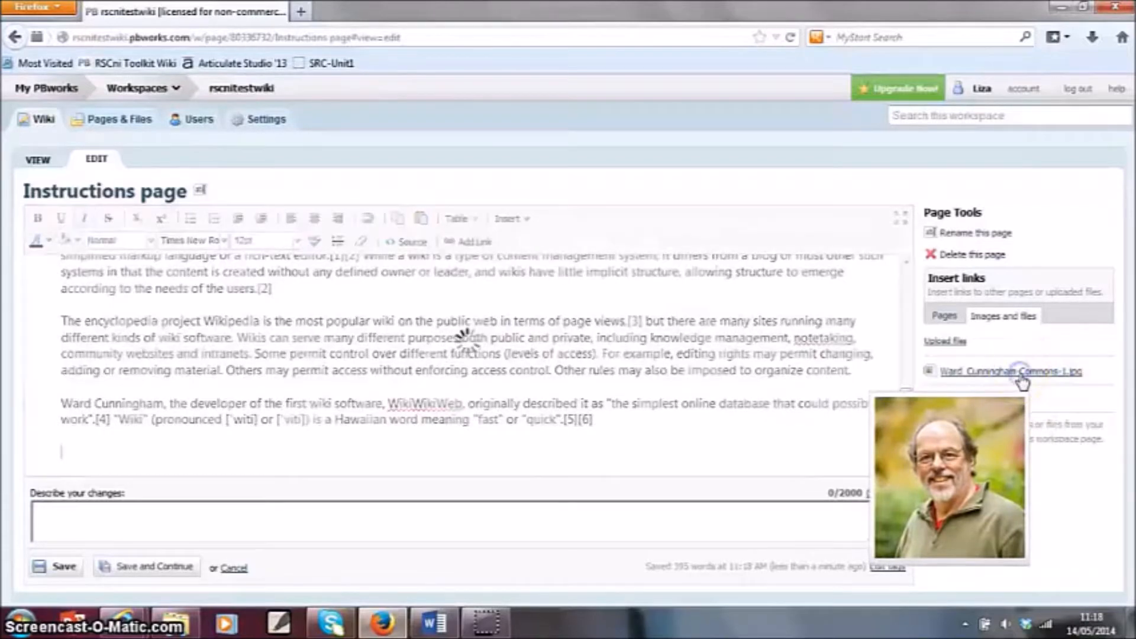
{"action": "scroll", "coordinate": [236, 421], "scroll_direction": "down", "scroll_amount": 3}
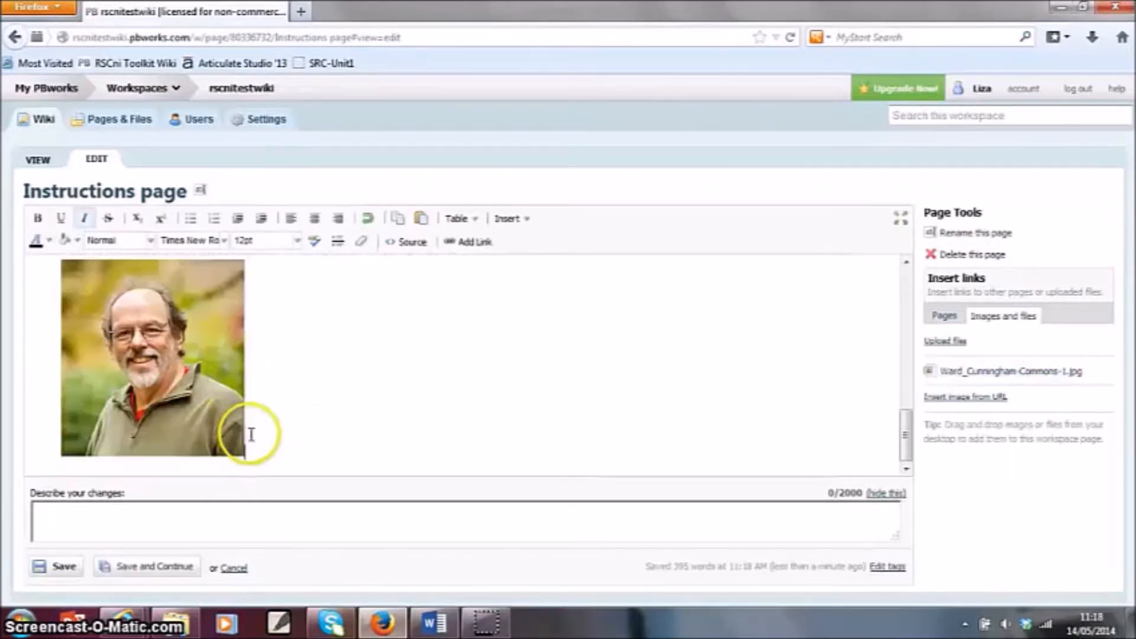
{"action": "scroll", "coordinate": [254, 435], "scroll_direction": "up", "scroll_amount": 10}
{"action": "scroll", "coordinate": [254, 433], "scroll_direction": "down", "scroll_amount": 6}
- Add the line "Link to origional Wikipedia article" between the last pasted paragraph and the image
{"action": "left_click", "coordinate": [579, 414]}
{"action": "scroll", "coordinate": [589, 407], "scroll_direction": "up", "scroll_amount": 5}
{"action": "scroll", "coordinate": [589, 417], "scroll_direction": "down", "scroll_amount": 5}
{"action": "left_click", "coordinate": [612, 420]}
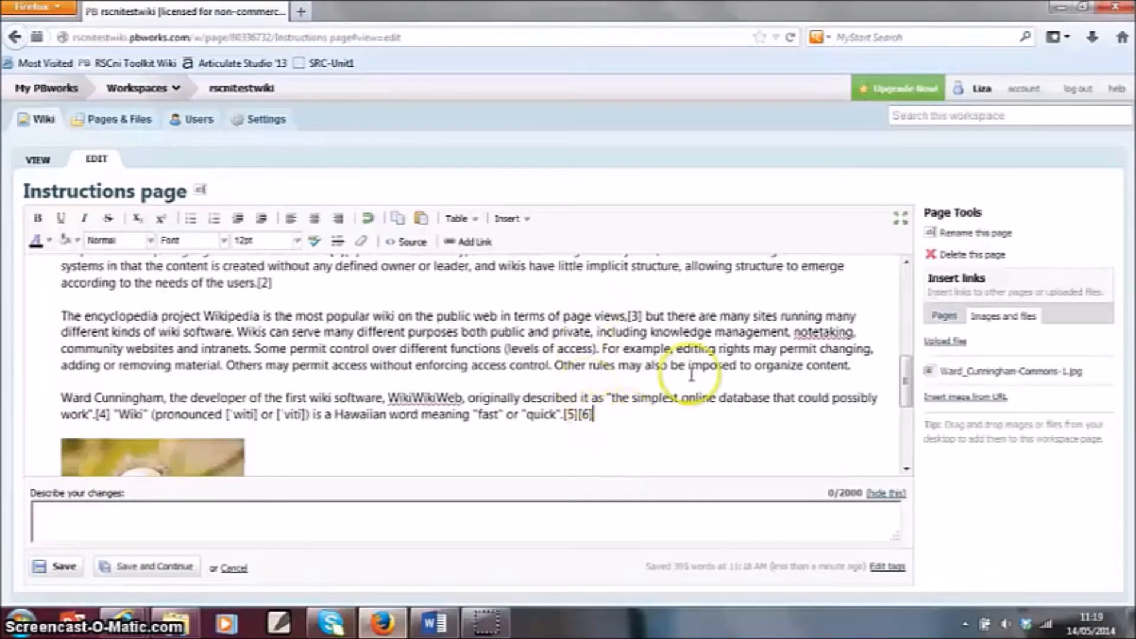
{"action": "key", "text": "Return"}
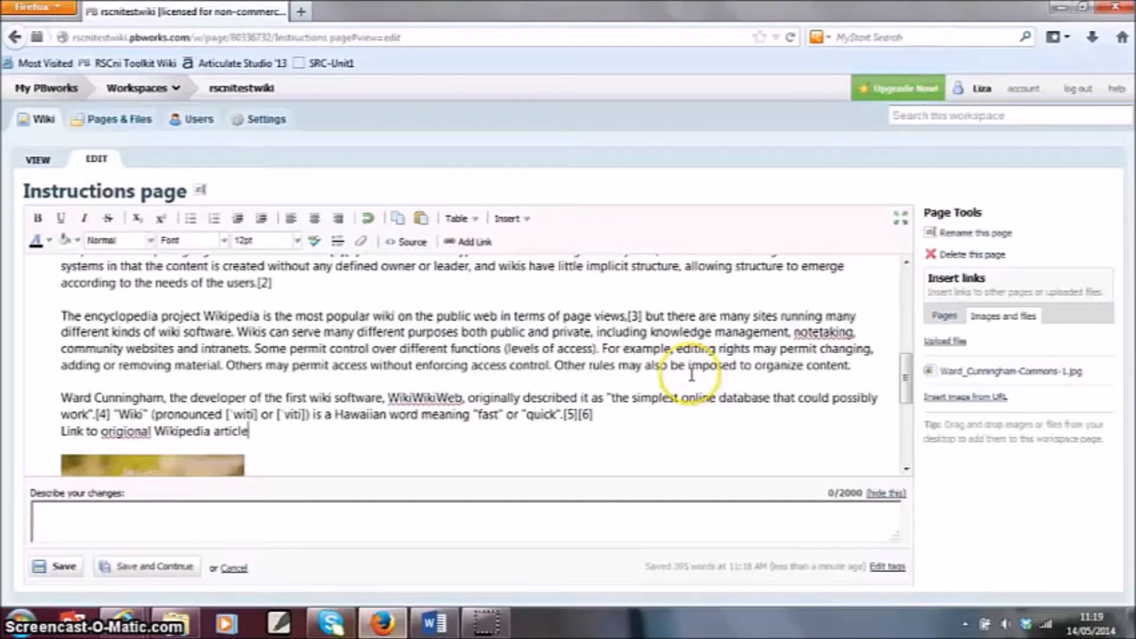
- Correct the misspelled word "origional" to "original" in the line that refers to the Wikipedia article
{"action": "left_click_drag", "start_coordinate": [249, 431], "coordinate": [62, 430]}
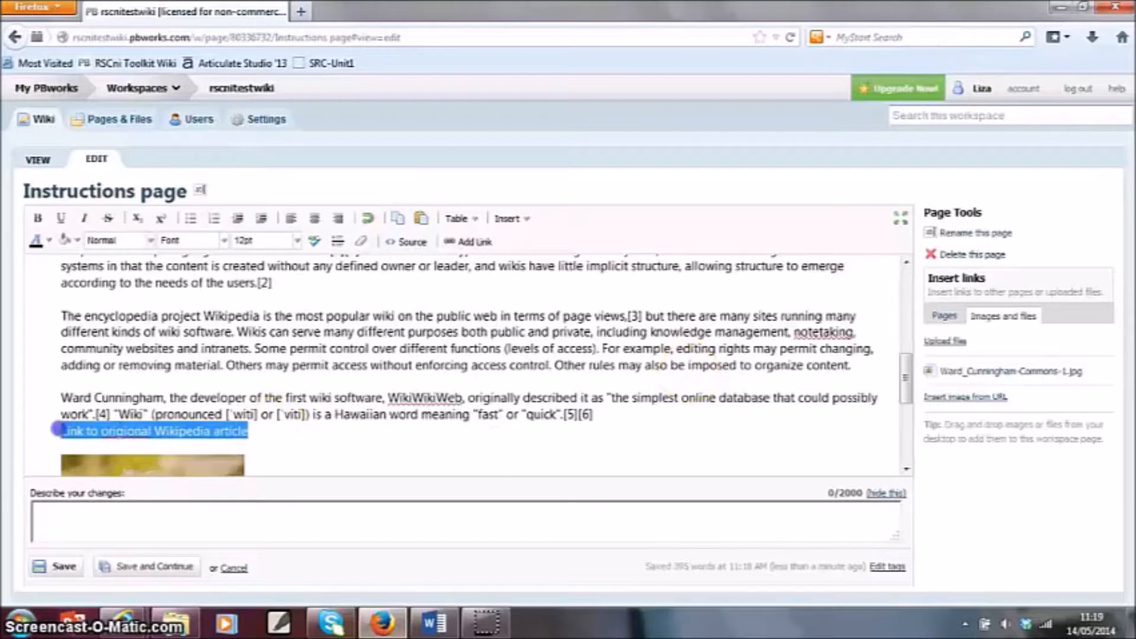
{"action": "left_click", "coordinate": [58, 430]}
{"action": "right_click", "coordinate": [125, 431]}
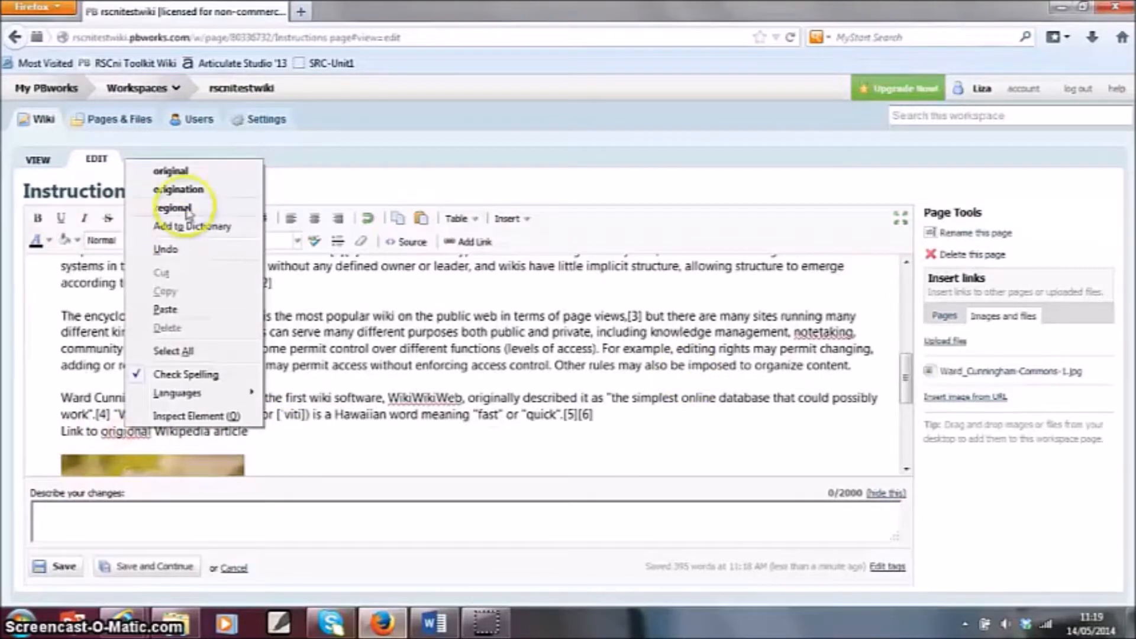
{"action": "left_click", "coordinate": [178, 171]}
{"action": "left_click_drag", "start_coordinate": [233, 438], "coordinate": [55, 429]}
{"action": "left_click", "coordinate": [467, 247]}
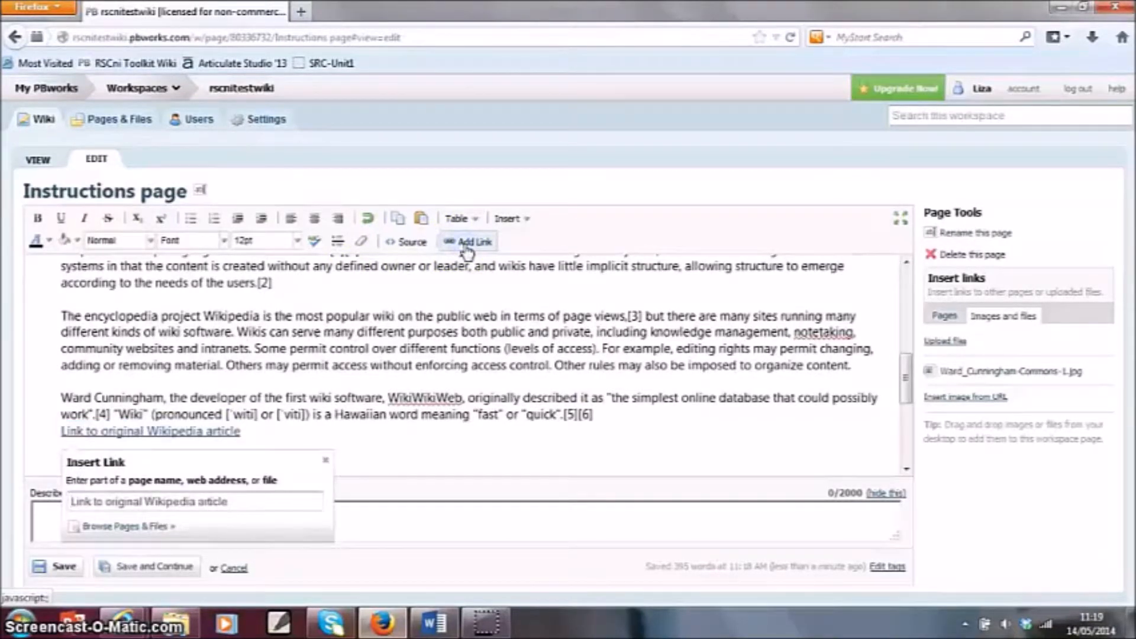
{"action": "left_click", "coordinate": [222, 512]}
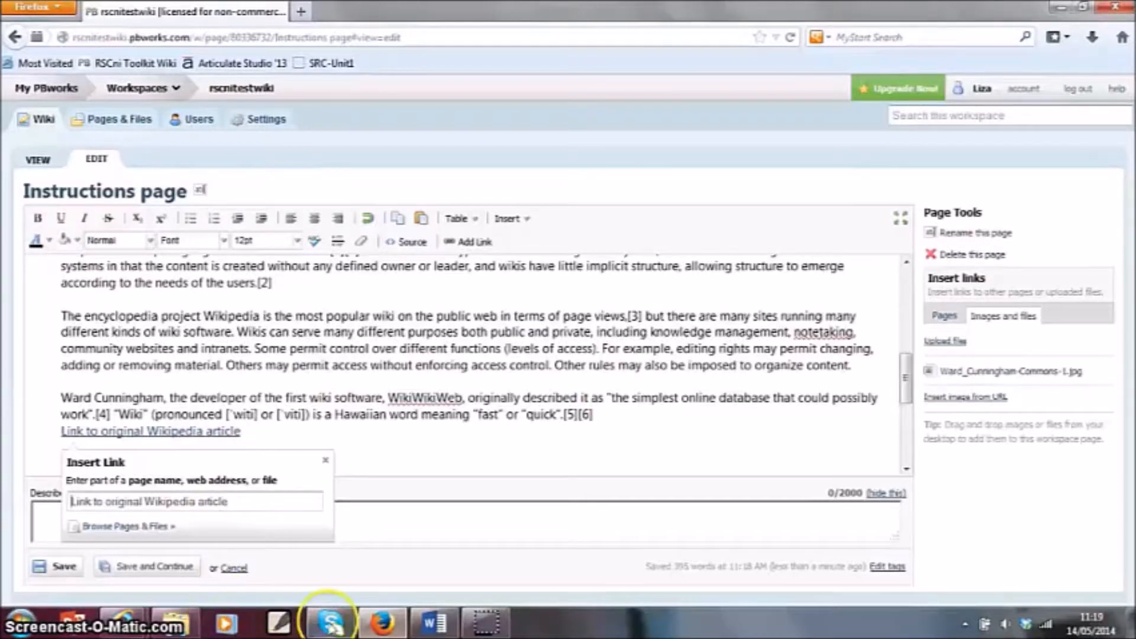
{"action": "mouse_move", "coordinate": [127, 630]}
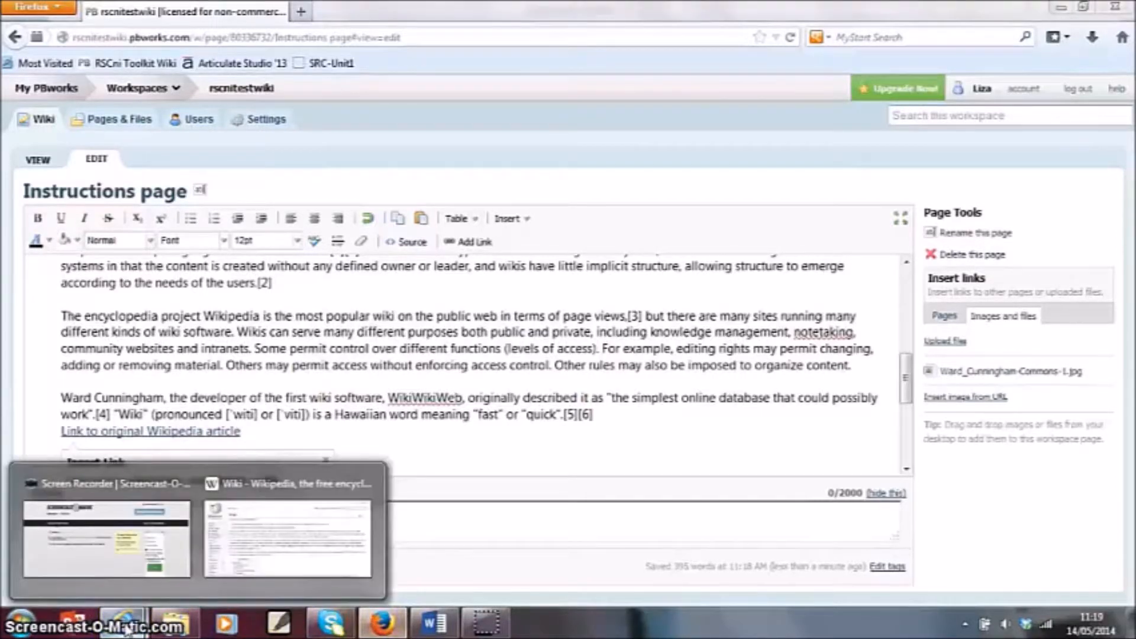
{"action": "left_click", "coordinate": [241, 532]}
{"action": "left_click", "coordinate": [242, 32]}
{"action": "key", "text": "ctrl+c"}
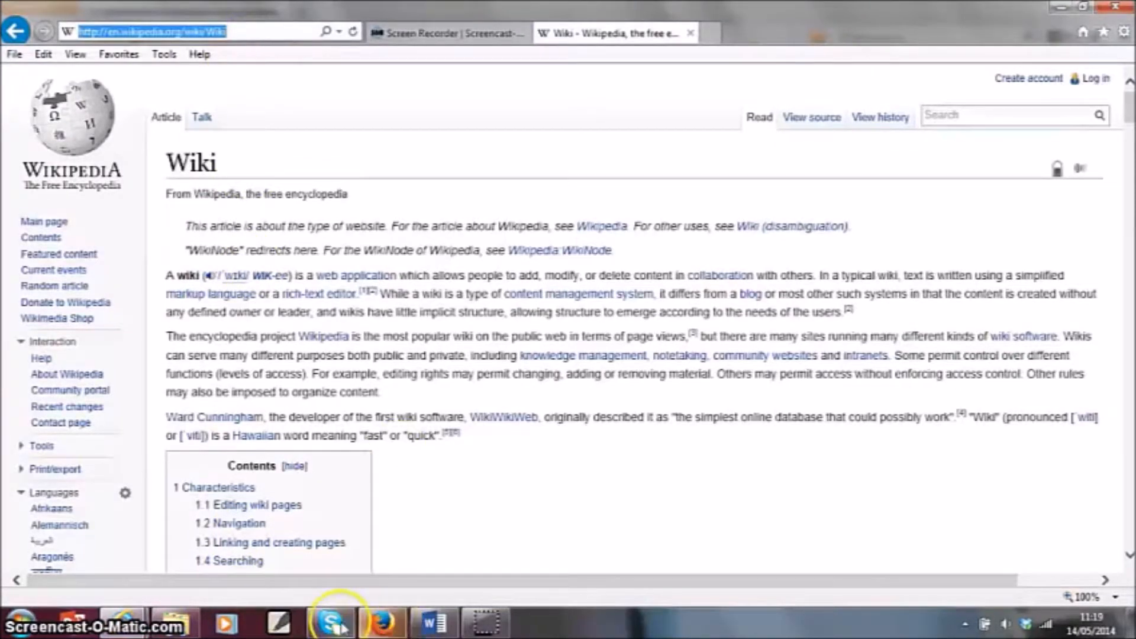
{"action": "left_click", "coordinate": [381, 623]}
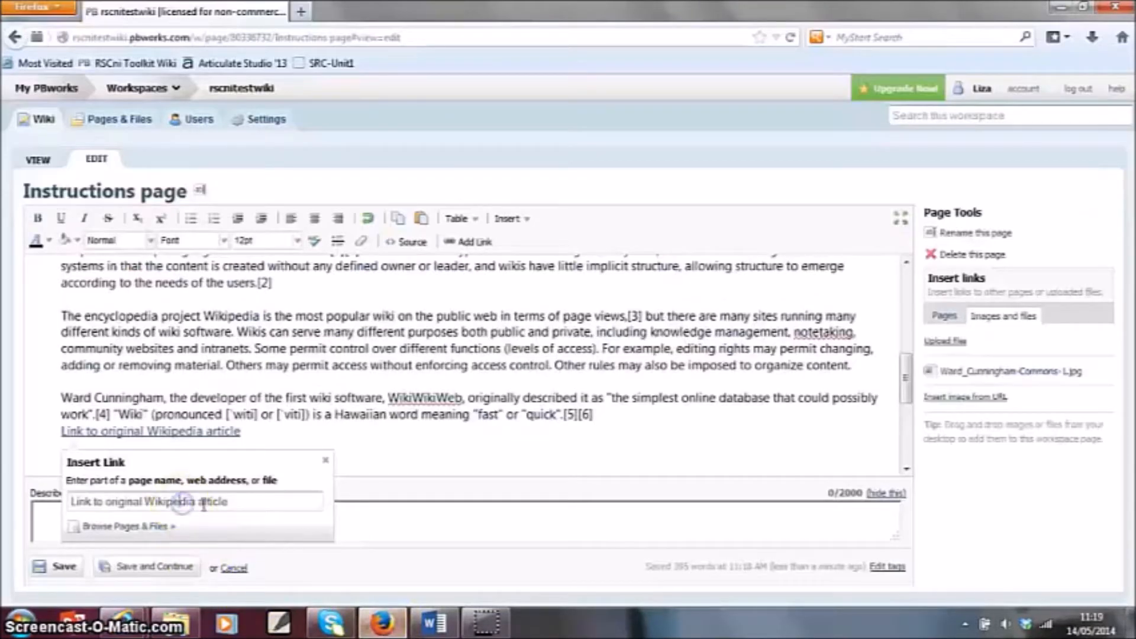
{"action": "key", "text": "ctrl+a"}
{"action": "key", "text": "ctrl+v"}
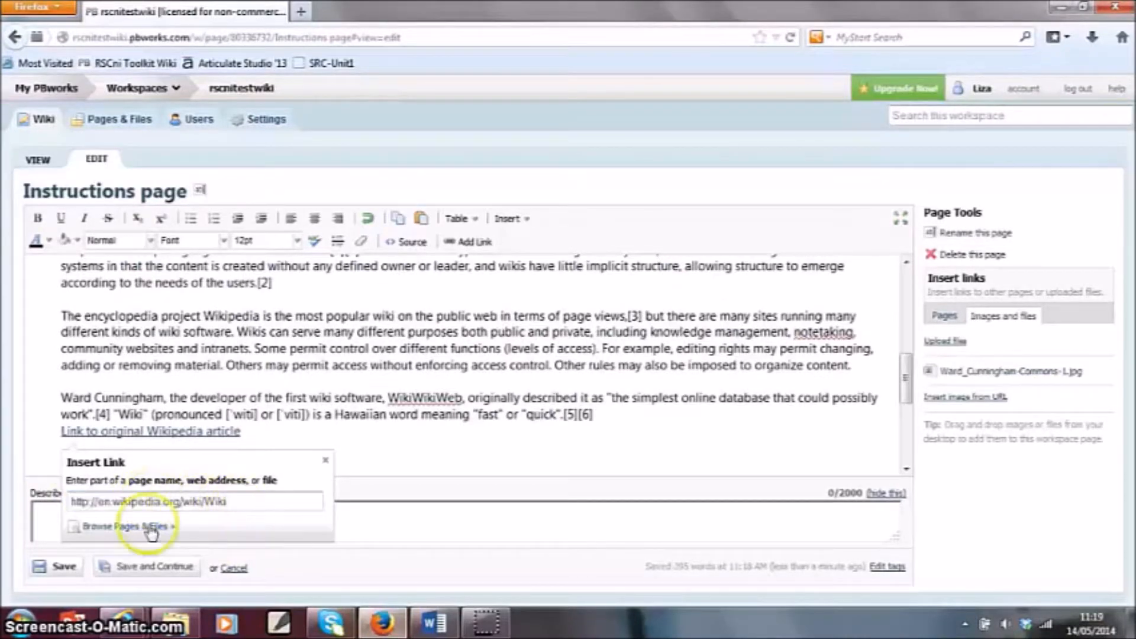
{"action": "key", "text": "Return"}
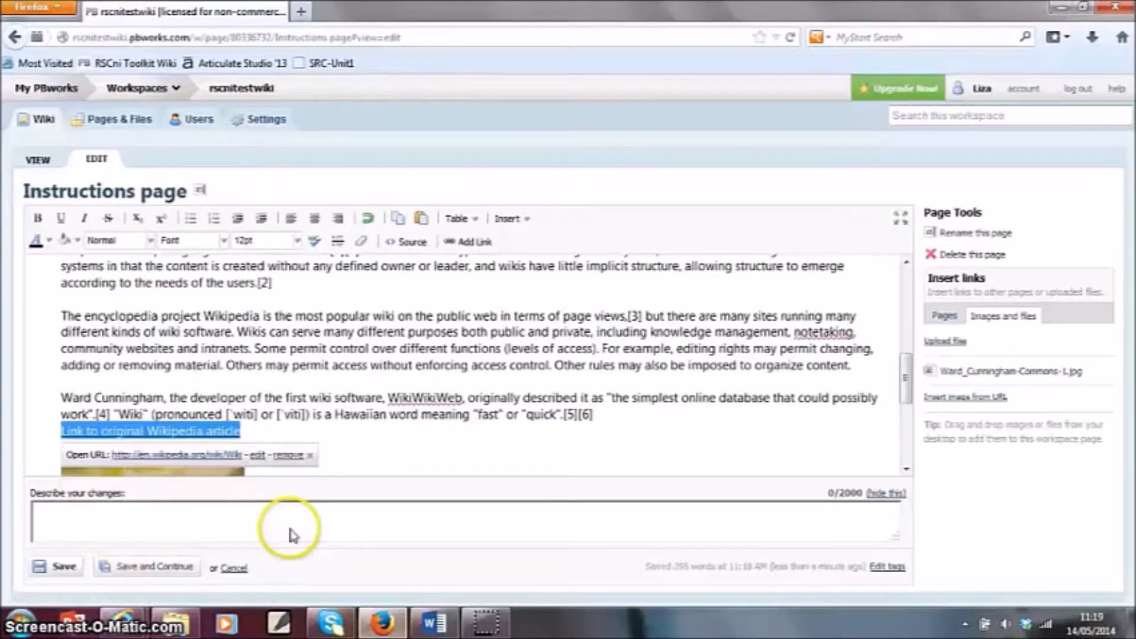
- Insert a blank line between the last pasted paragraph and the Wikipedia link
{"action": "left_click", "coordinate": [300, 432]}
{"action": "left_click", "coordinate": [639, 418]}
{"action": "key", "text": "Return"}
{"action": "scroll", "coordinate": [394, 418], "scroll_direction": "down", "scroll_amount": 3}
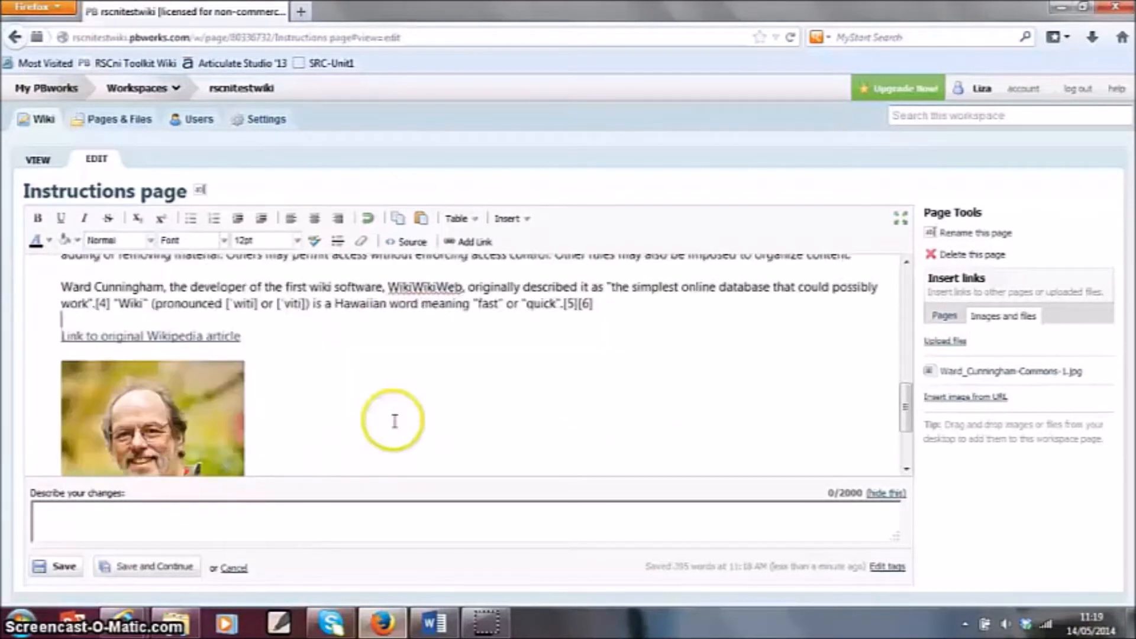
{"action": "scroll", "coordinate": [393, 418], "scroll_direction": "up", "scroll_amount": 3}
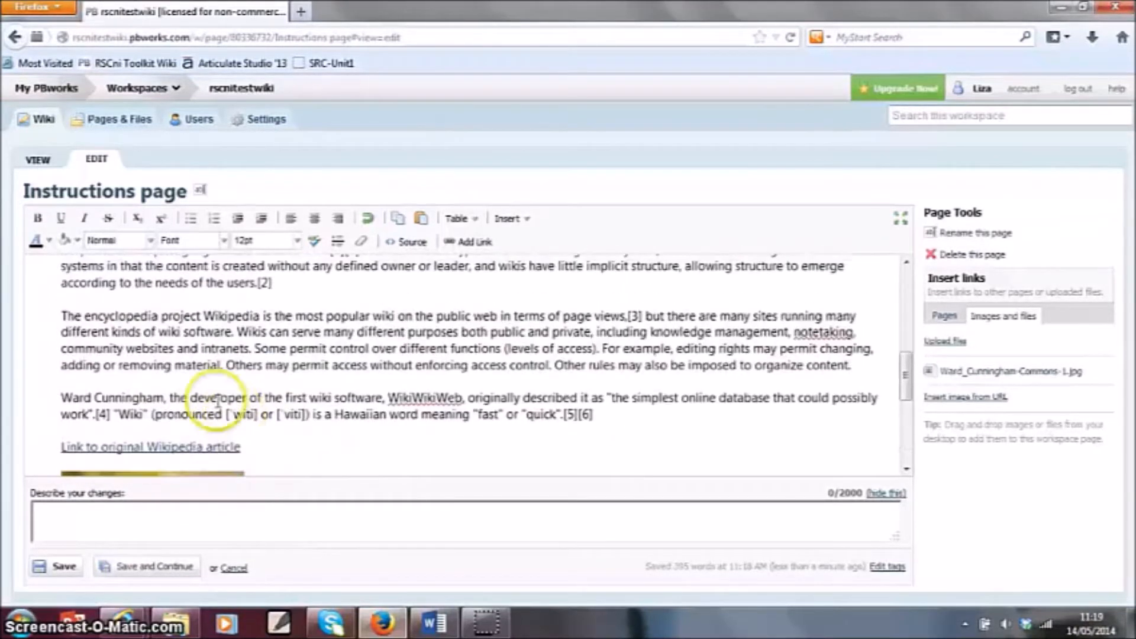
- Edit the Wikipedia article link so that it opens in a new window
{"action": "right_click", "coordinate": [189, 445]}
{"action": "left_click", "coordinate": [228, 473]}
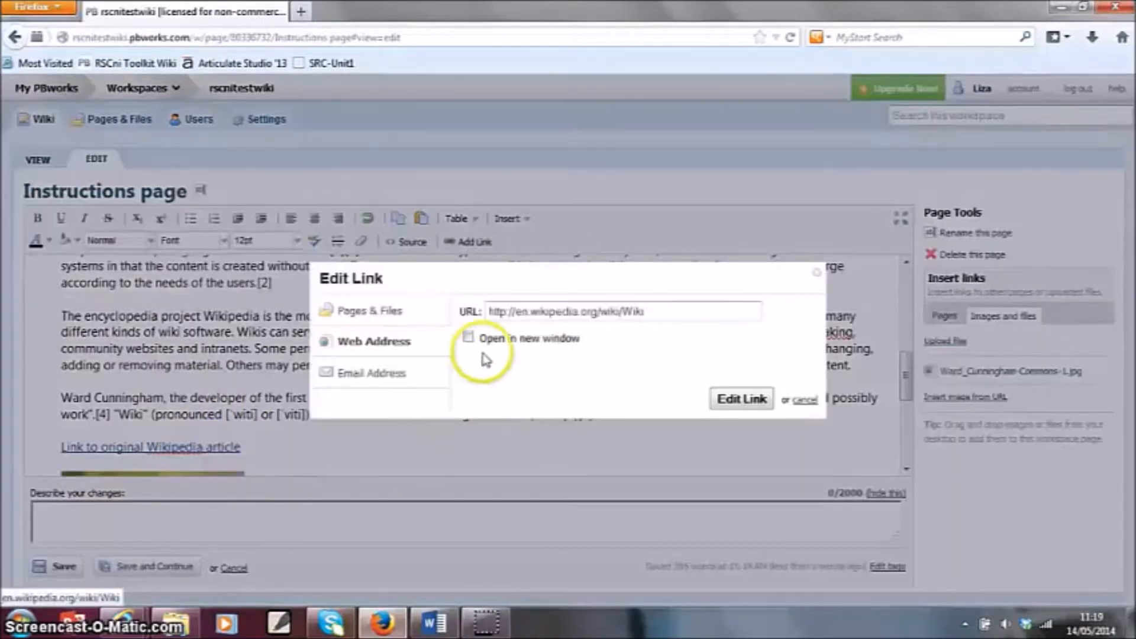
{"action": "left_click", "coordinate": [468, 337]}
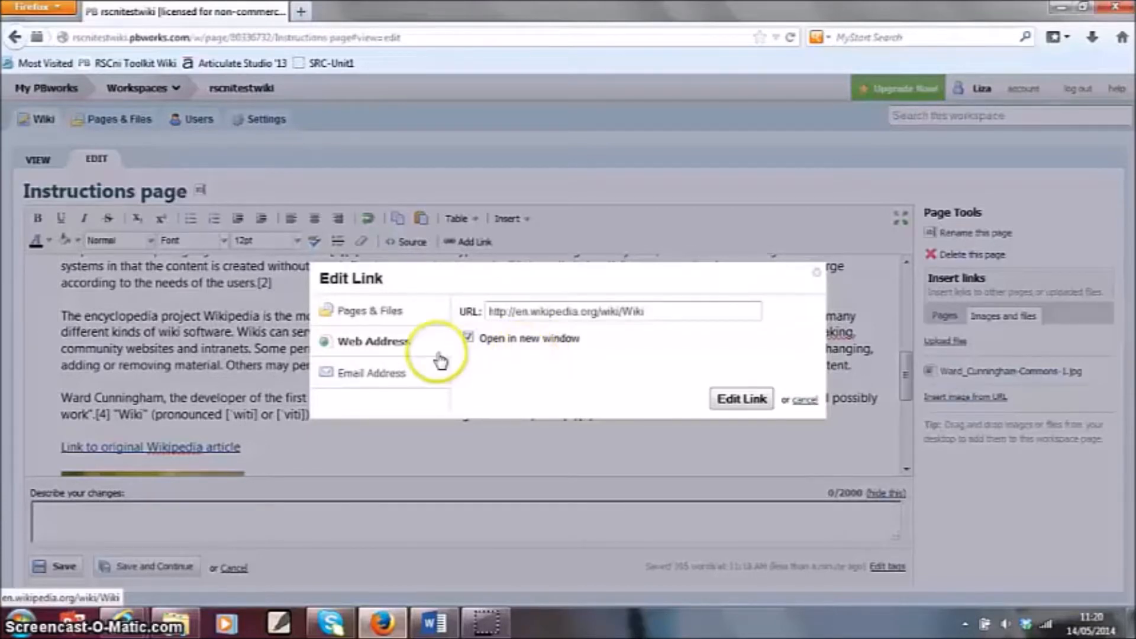
{"action": "left_click", "coordinate": [742, 400]}
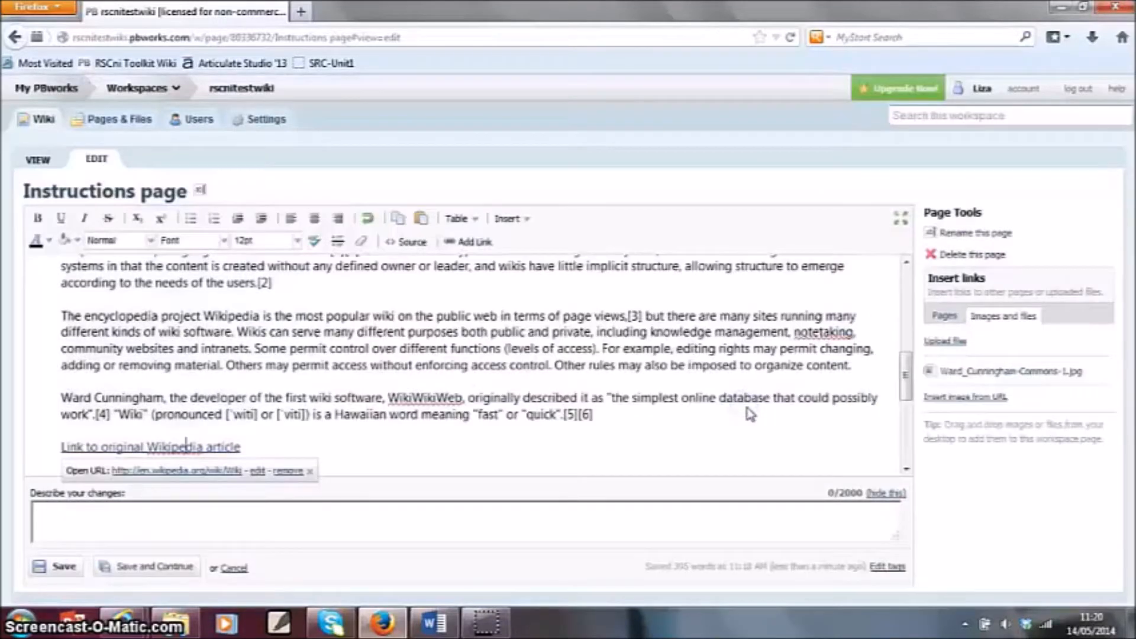
{"action": "left_click", "coordinate": [477, 415]}
{"action": "scroll", "coordinate": [478, 417], "scroll_direction": "down", "scroll_amount": 5}
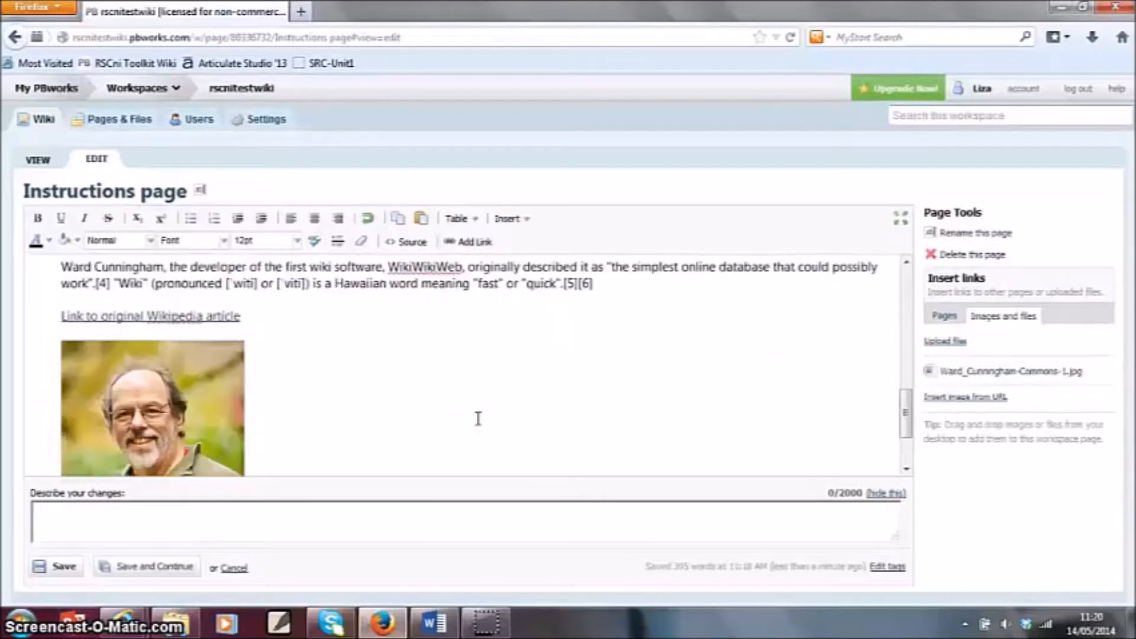
{"action": "scroll", "coordinate": [478, 419], "scroll_direction": "up", "scroll_amount": 5}
{"action": "scroll", "coordinate": [479, 415], "scroll_direction": "up", "scroll_amount": 4}
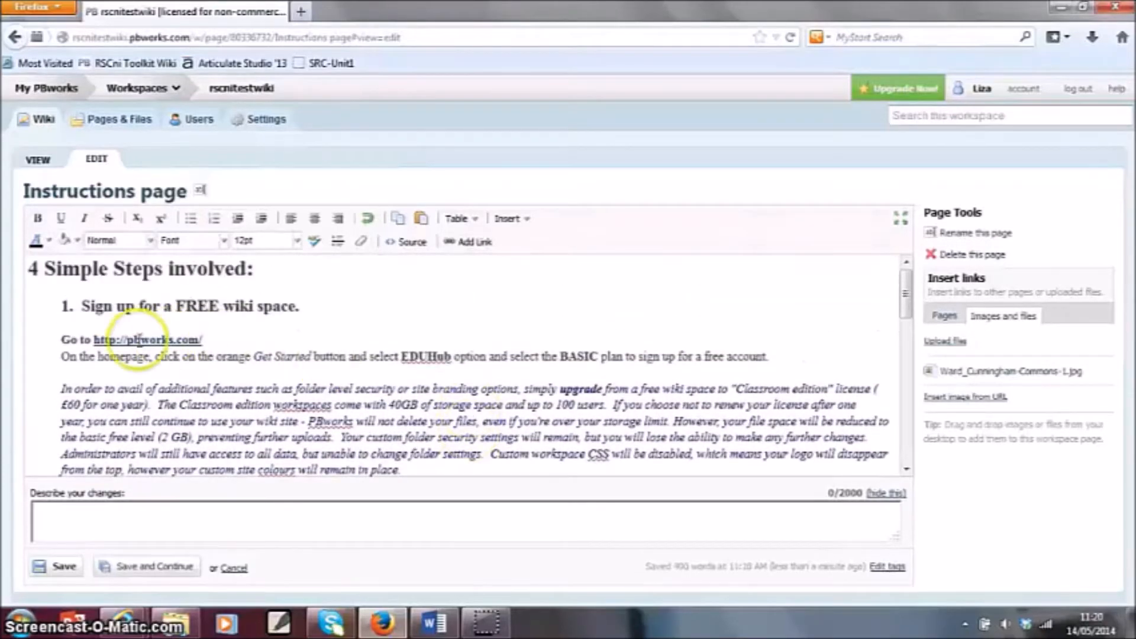
{"action": "left_click", "coordinate": [150, 243]}
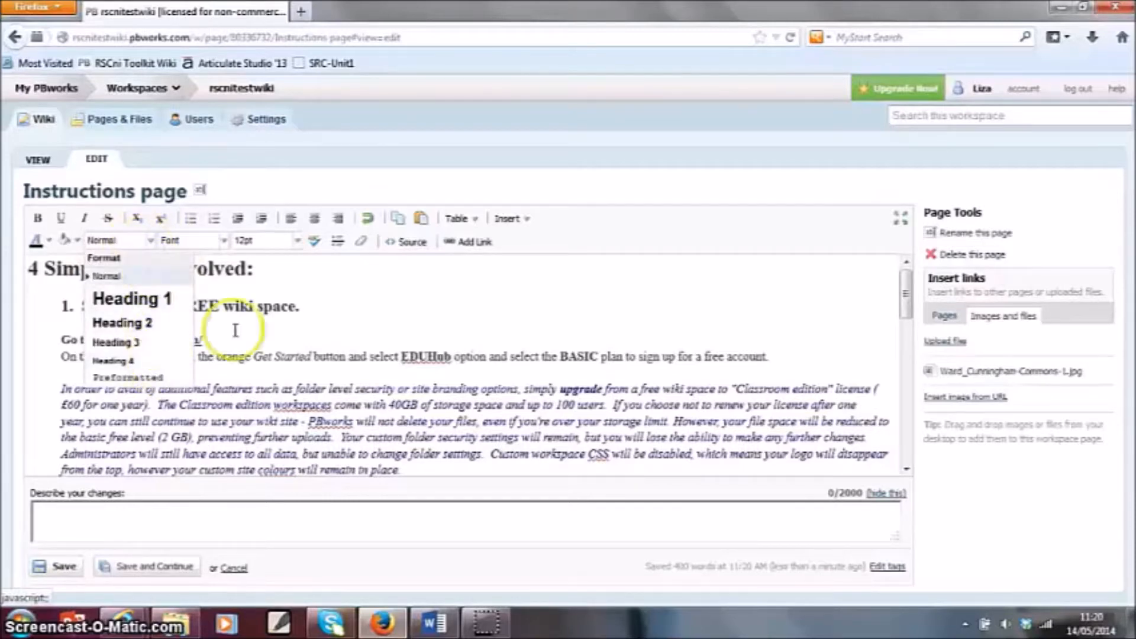
{"action": "left_click", "coordinate": [327, 369]}
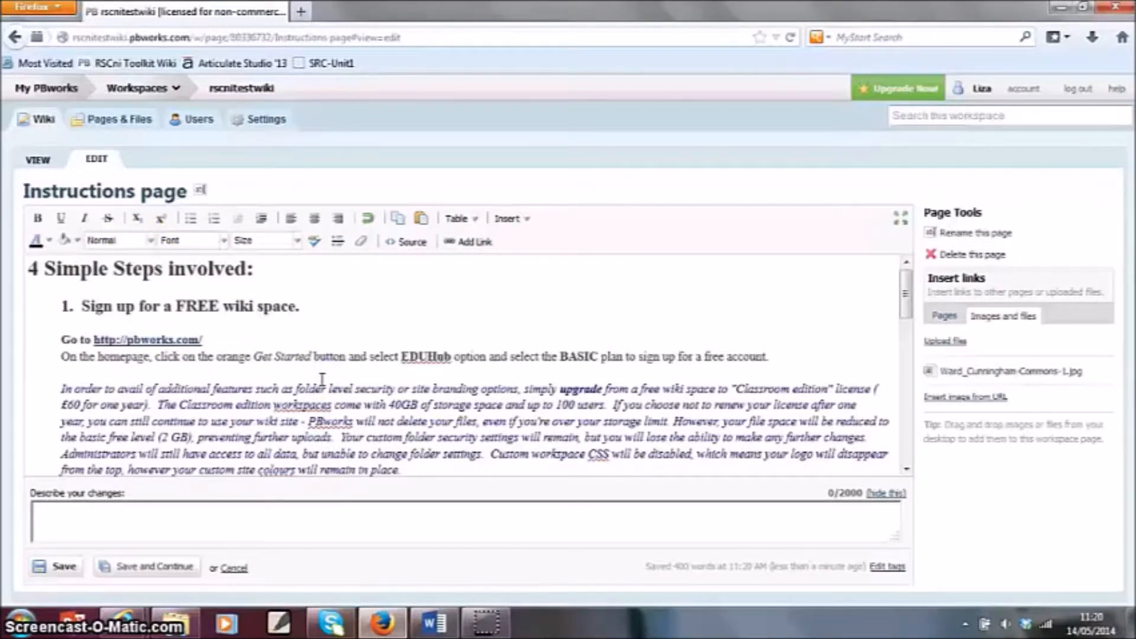
- Remove the italics from the "In order to avail of additional features" paragraph and set its font to Normal
{"action": "scroll", "coordinate": [322, 379], "scroll_direction": "down", "scroll_amount": 3}
{"action": "left_click_drag", "start_coordinate": [401, 375], "coordinate": [52, 300]}
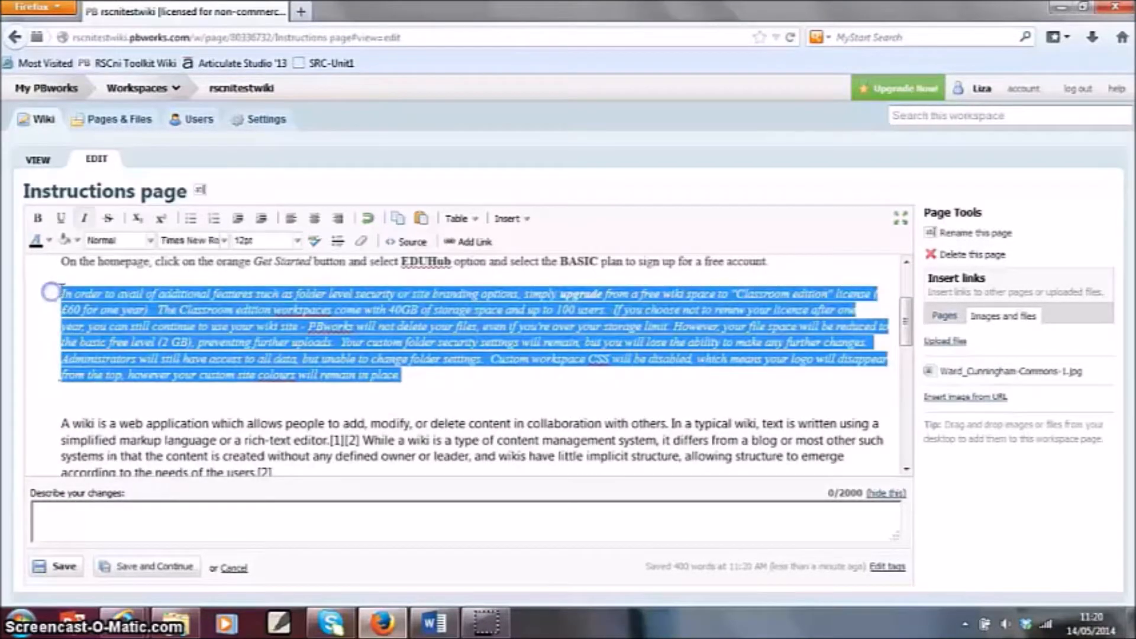
{"action": "left_click", "coordinate": [84, 219]}
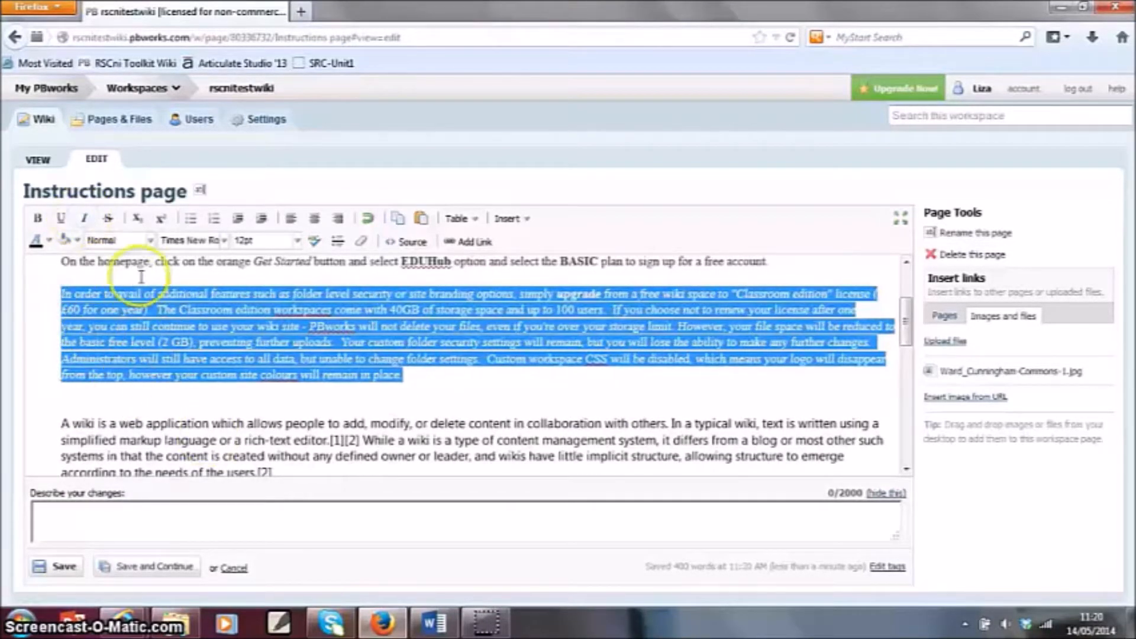
{"action": "scroll", "coordinate": [219, 308], "scroll_direction": "up", "scroll_amount": 3}
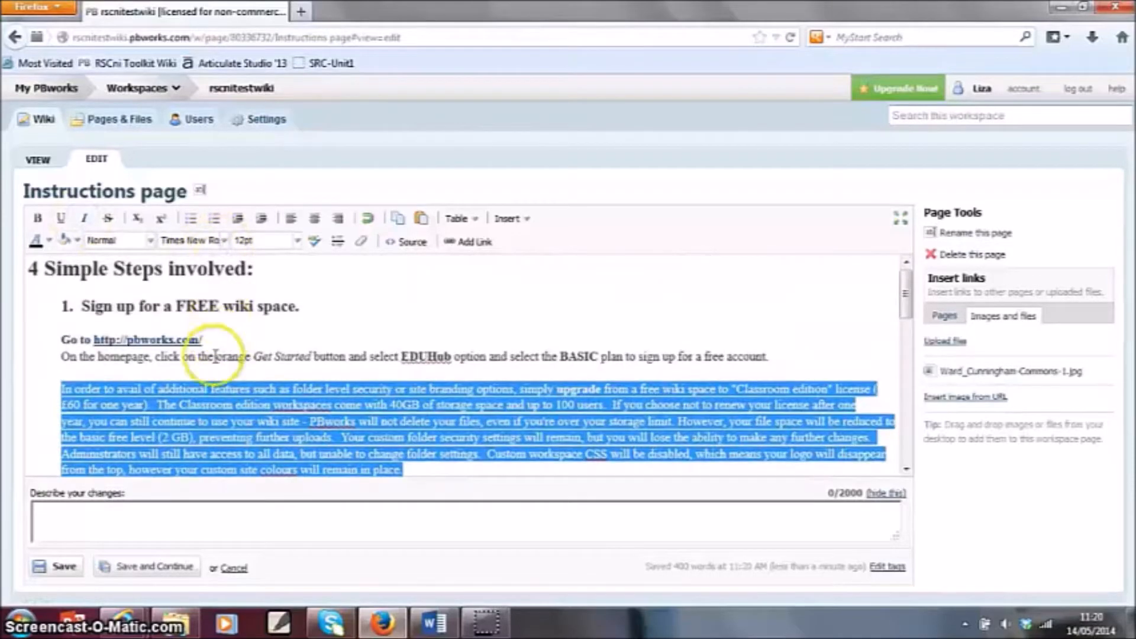
{"action": "left_click", "coordinate": [224, 240]}
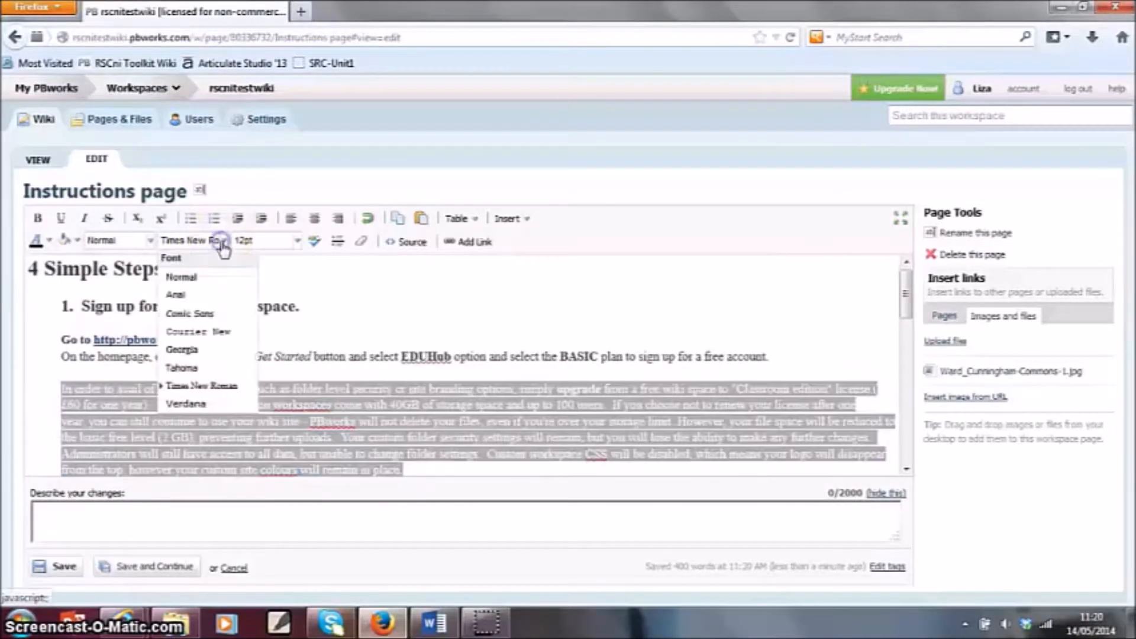
{"action": "left_click", "coordinate": [212, 278]}
{"action": "left_click", "coordinate": [261, 405]}
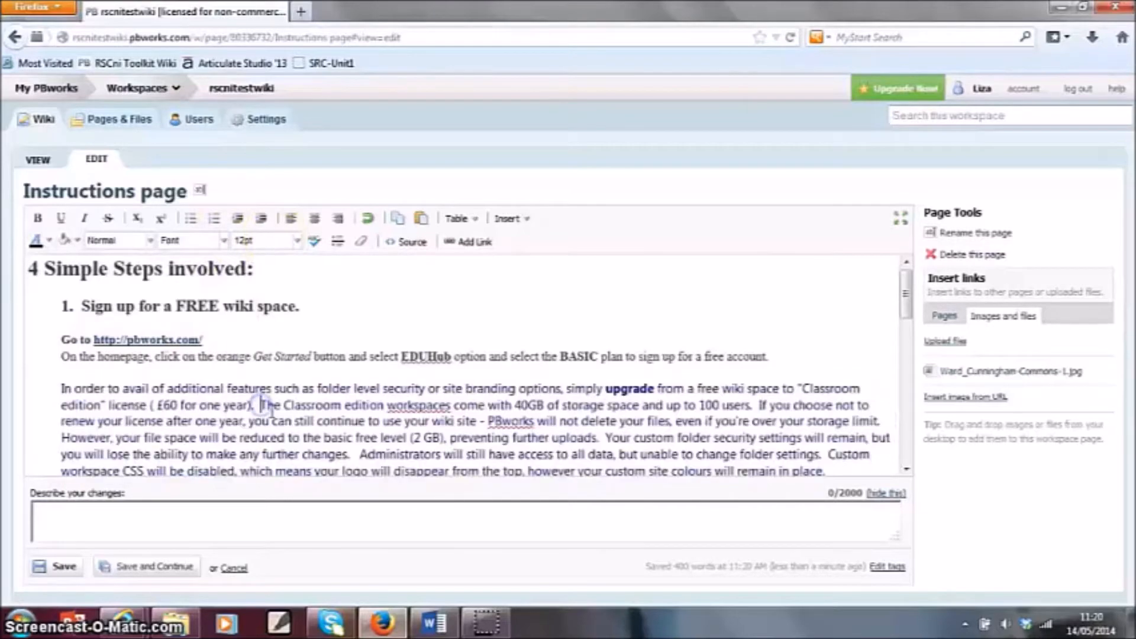
- Set the text colour of the "In order to avail of additional features" paragraph to black
{"action": "scroll", "coordinate": [266, 409], "scroll_direction": "down", "scroll_amount": 3}
{"action": "scroll", "coordinate": [681, 355], "scroll_direction": "up", "scroll_amount": 3}
{"action": "left_click_drag", "start_coordinate": [819, 468], "coordinate": [62, 375]}
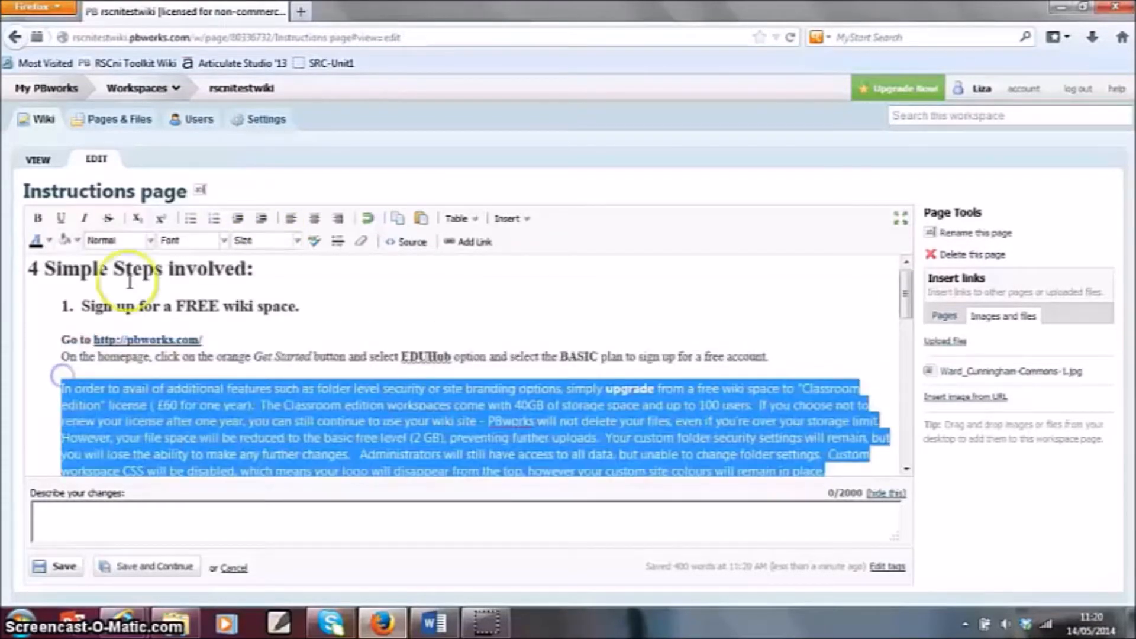
{"action": "left_click", "coordinate": [177, 420]}
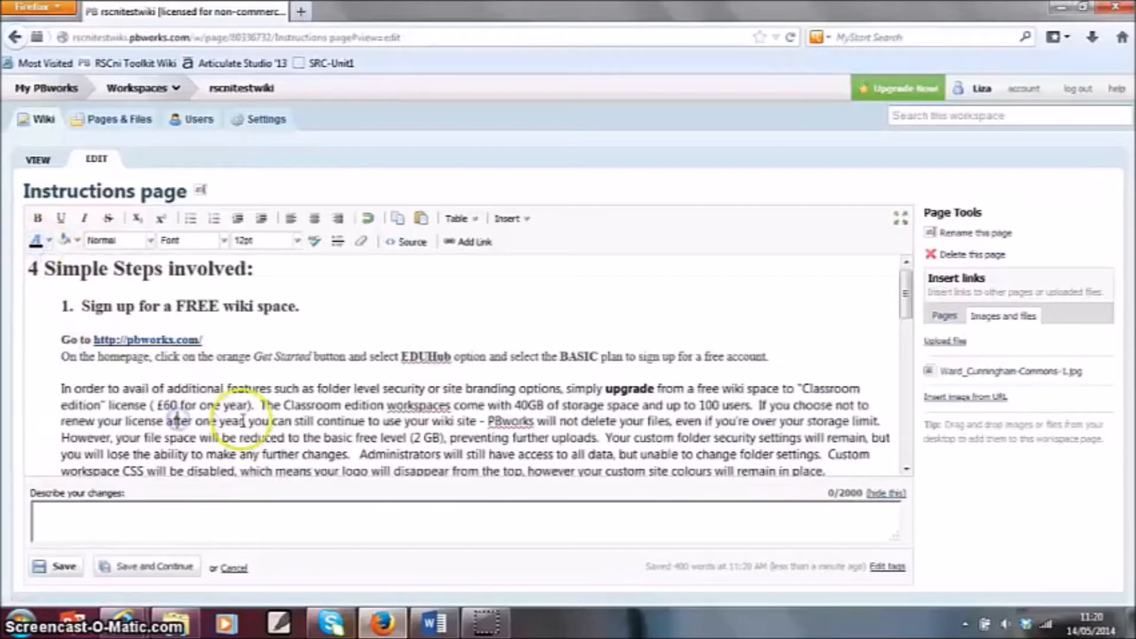
{"action": "scroll", "coordinate": [243, 422], "scroll_direction": "down", "scroll_amount": 10}
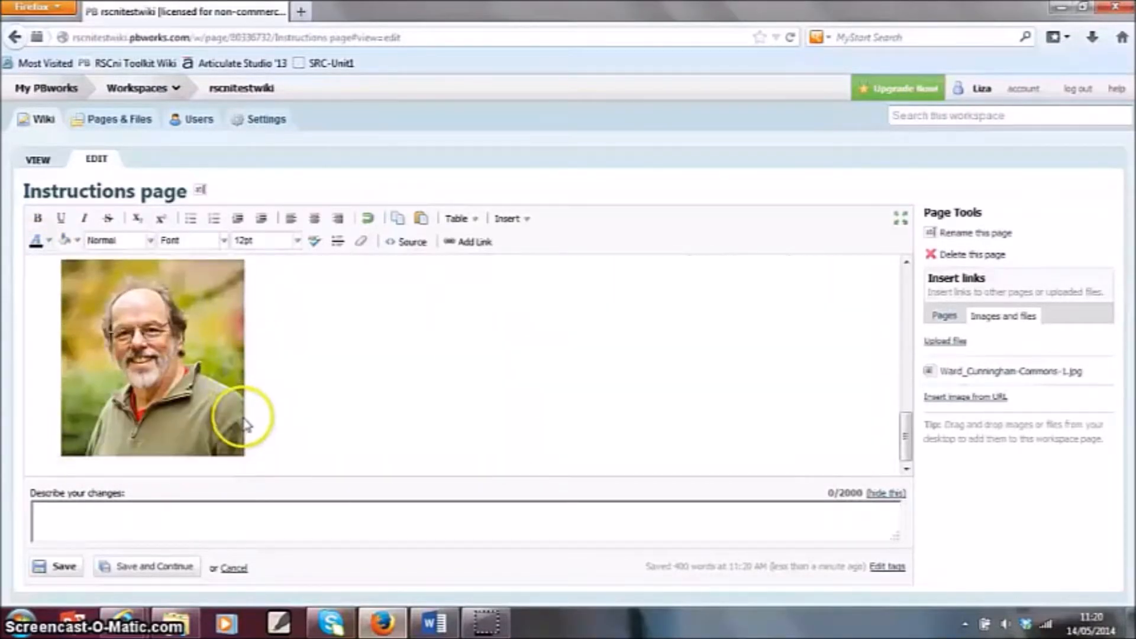
{"action": "scroll", "coordinate": [247, 425], "scroll_direction": "up", "scroll_amount": 10}
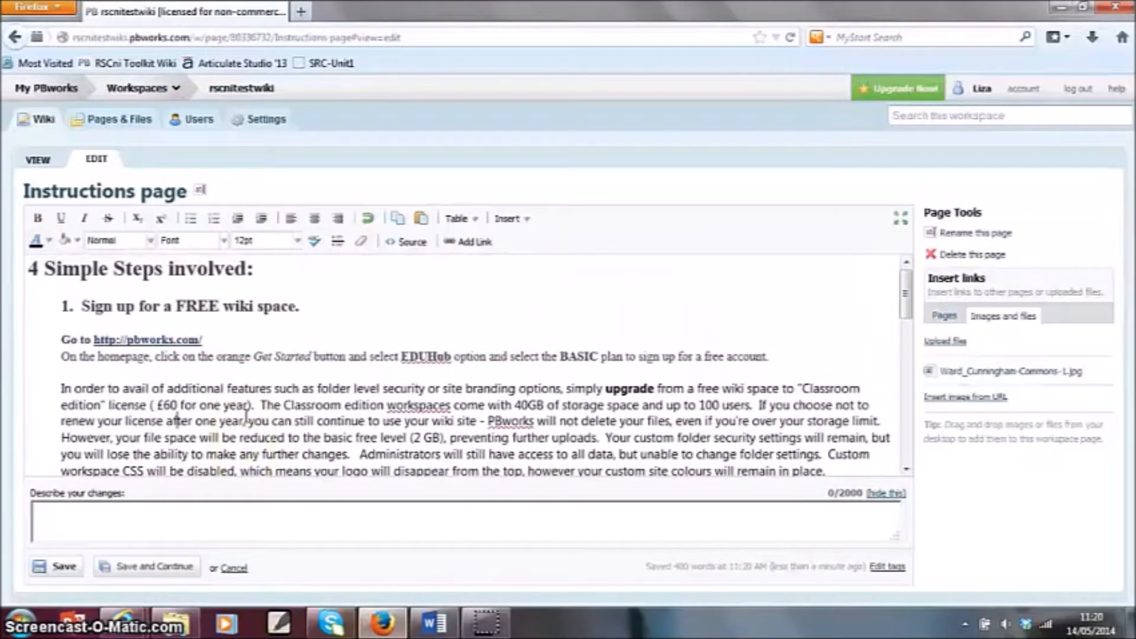
- Add the line "A little bit about wikis" above the pasted Wikipedia paragraphs and format it as Heading 2
{"action": "scroll", "coordinate": [235, 435], "scroll_direction": "down", "scroll_amount": 3}
{"action": "left_click", "coordinate": [157, 312]}
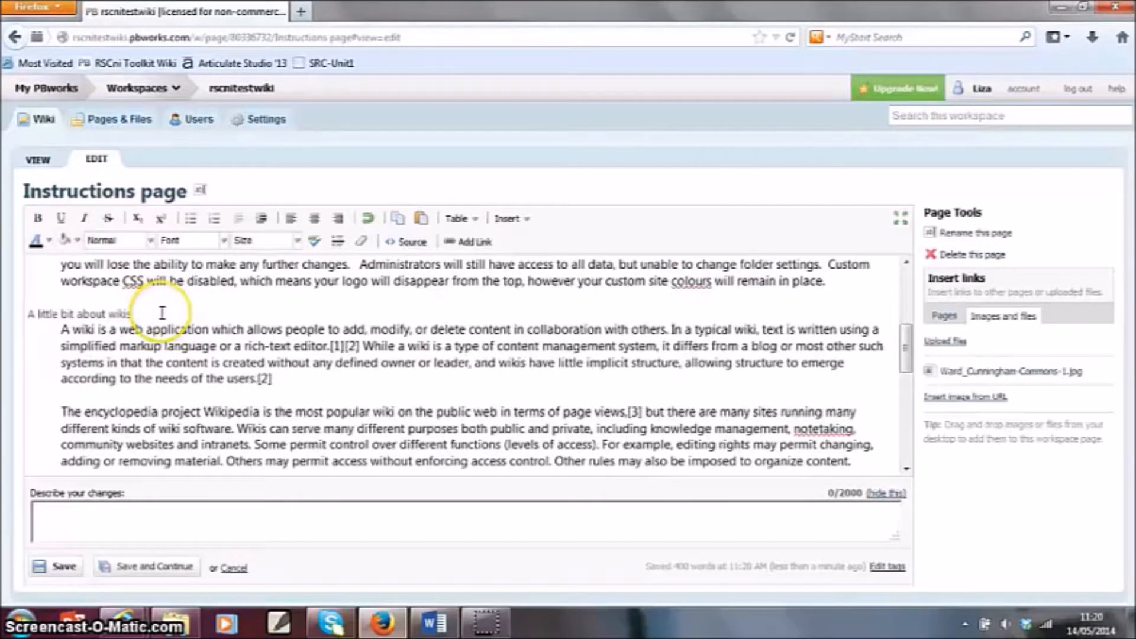
{"action": "left_click_drag", "start_coordinate": [162, 312], "coordinate": [49, 302]}
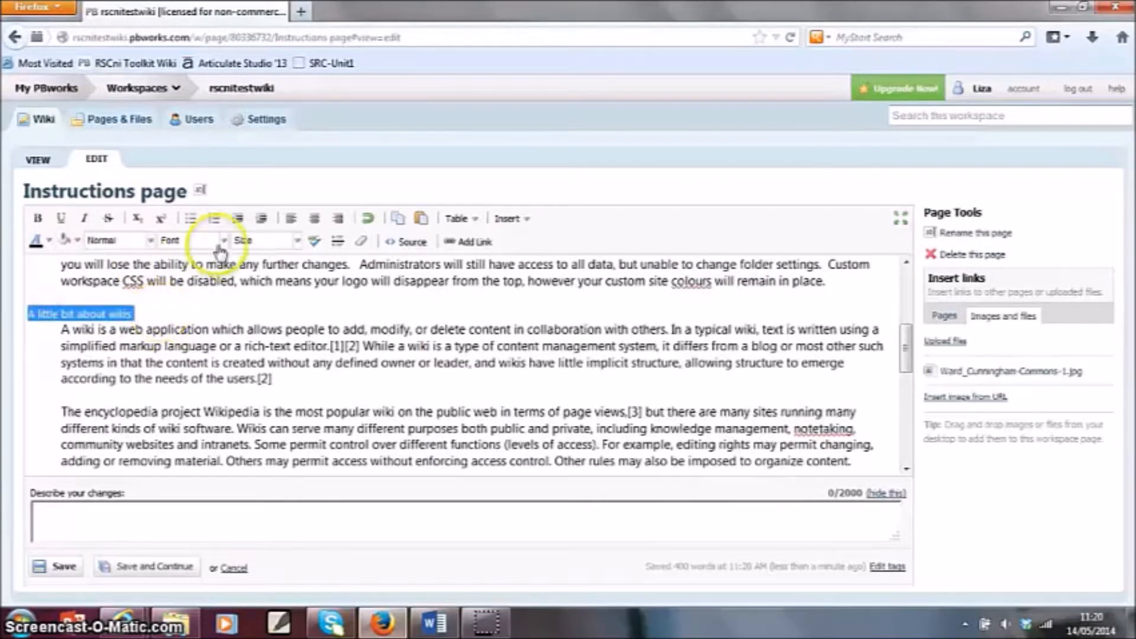
{"action": "left_click", "coordinate": [149, 240]}
{"action": "left_click", "coordinate": [142, 326]}
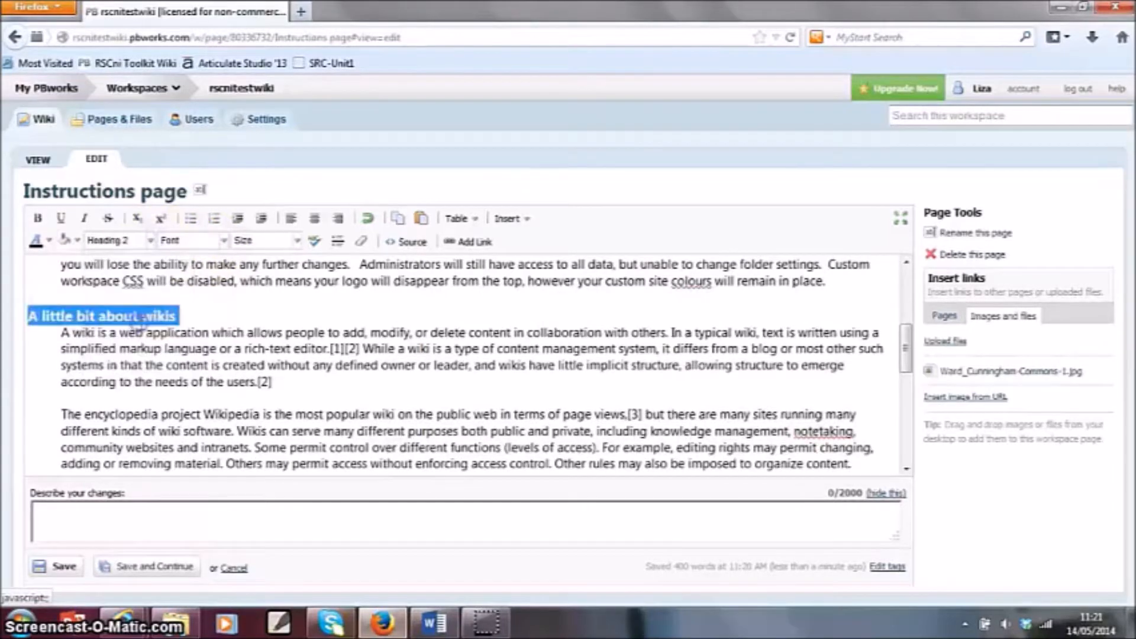
- Indent the "A little bit about wikis" heading by one level and insert a blank line below it
{"action": "left_click", "coordinate": [261, 219]}
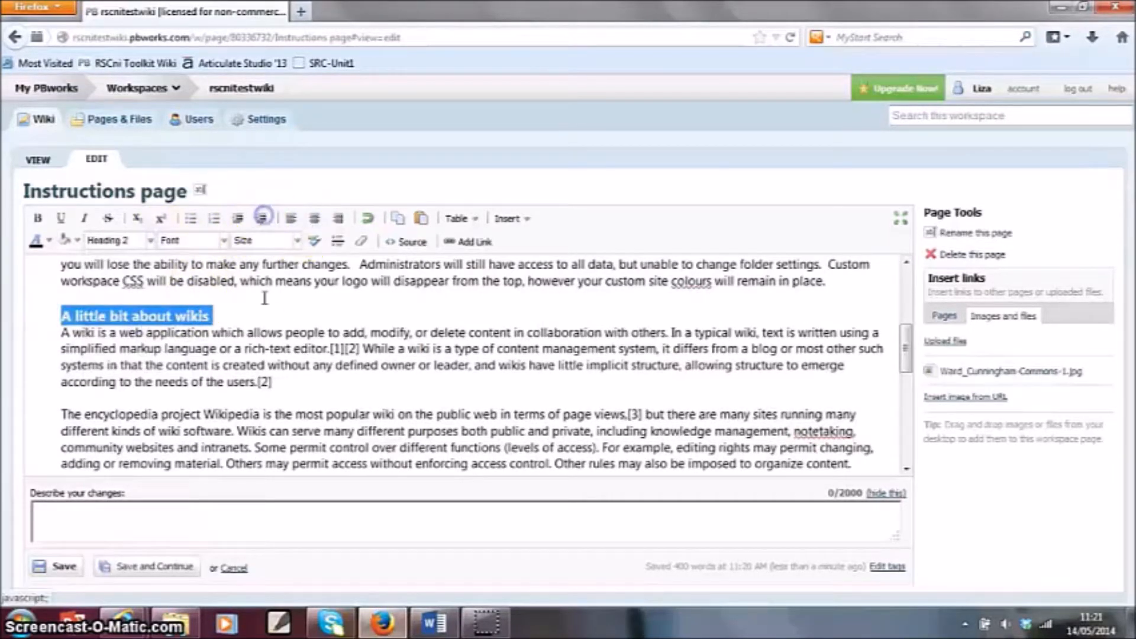
{"action": "left_click", "coordinate": [246, 312]}
{"action": "key", "text": "Return"}
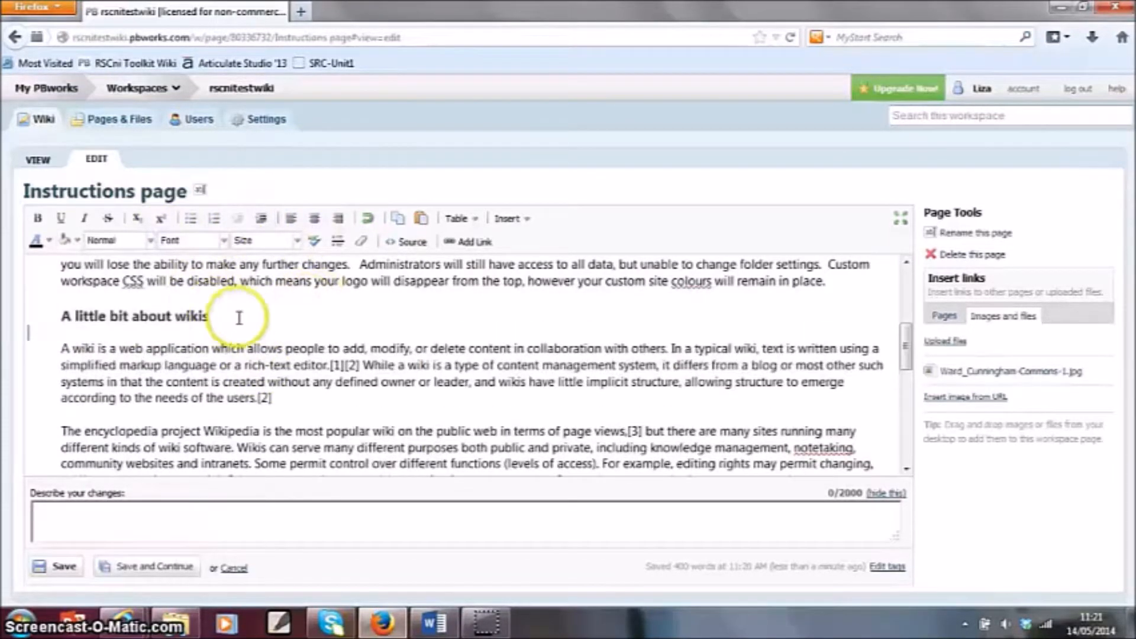
{"action": "left_click_drag", "start_coordinate": [241, 317], "coordinate": [115, 316]}
{"action": "left_click", "coordinate": [331, 349]}
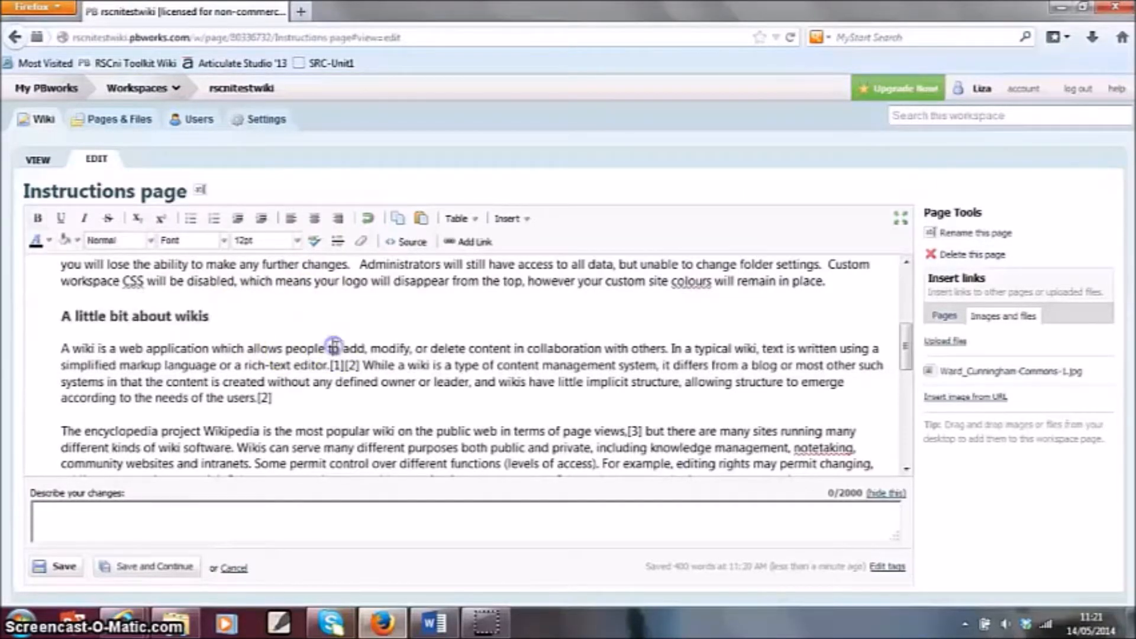
{"action": "scroll", "coordinate": [340, 361], "scroll_direction": "up", "scroll_amount": 5}
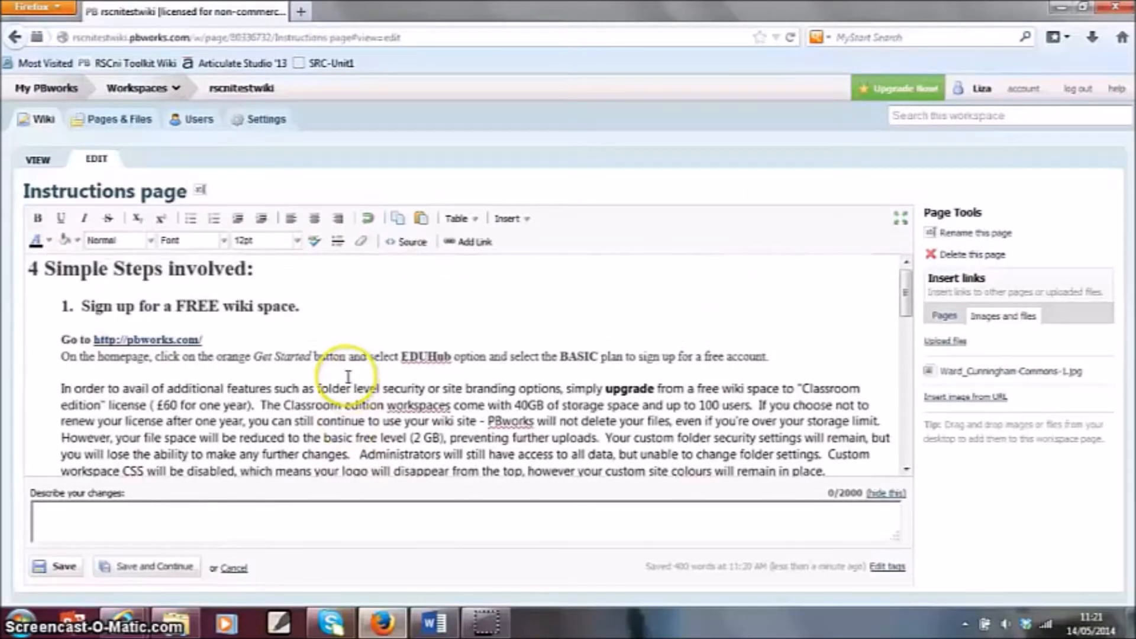
{"action": "scroll", "coordinate": [348, 377], "scroll_direction": "down", "scroll_amount": 15}
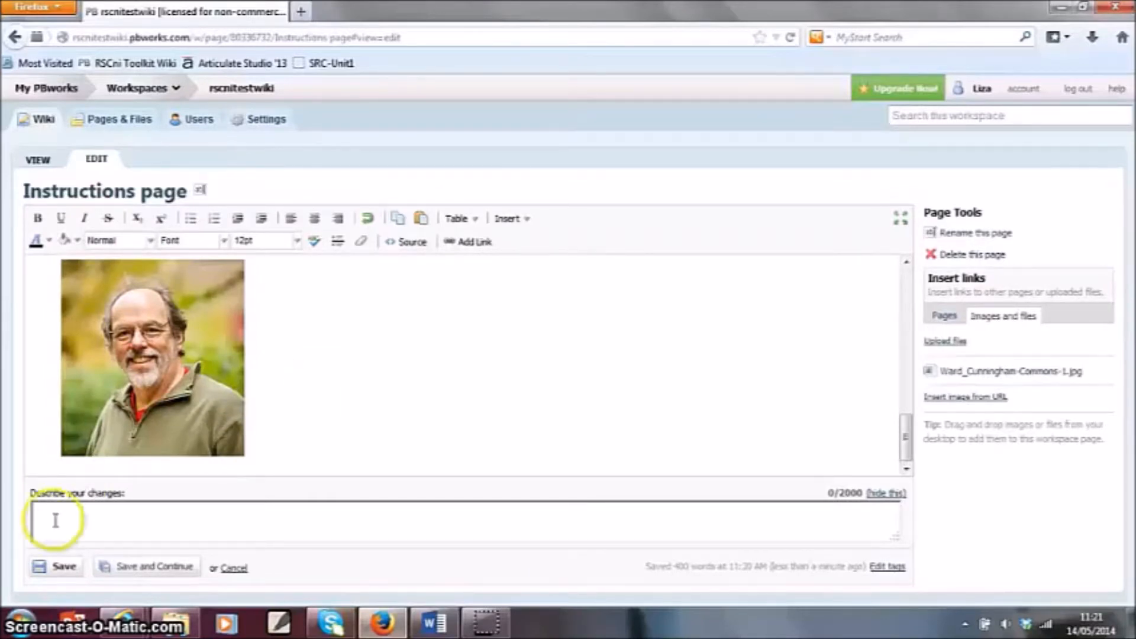
- Save the edited Instructions page and look over the saved page down to its comments section
{"action": "left_click", "coordinate": [58, 567]}
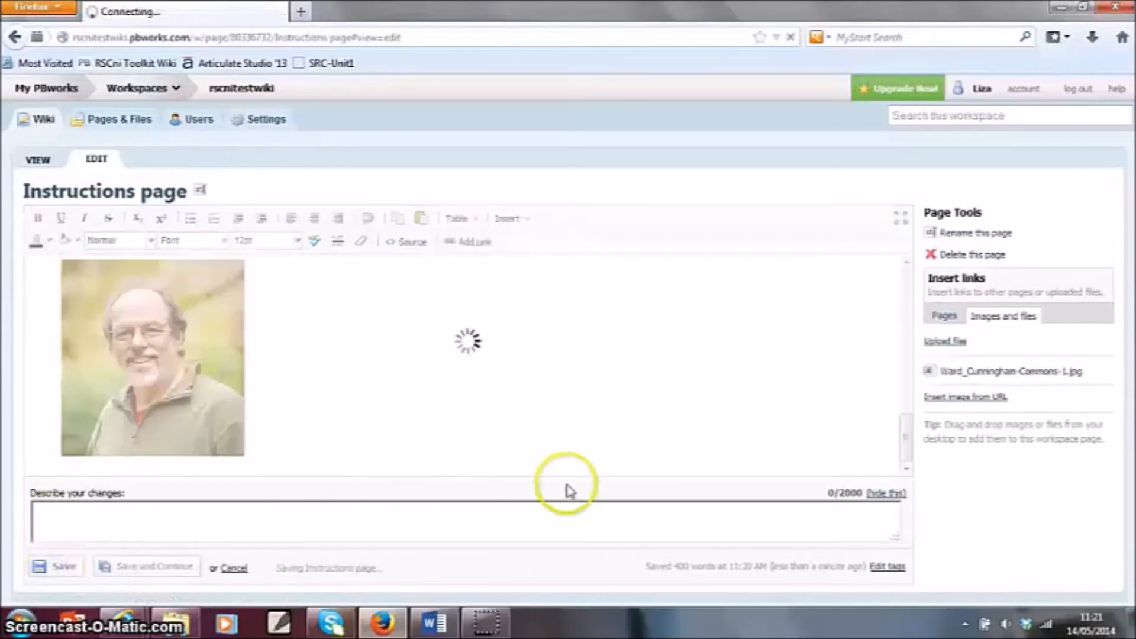
{"action": "scroll", "coordinate": [557, 473], "scroll_direction": "down", "scroll_amount": 12}
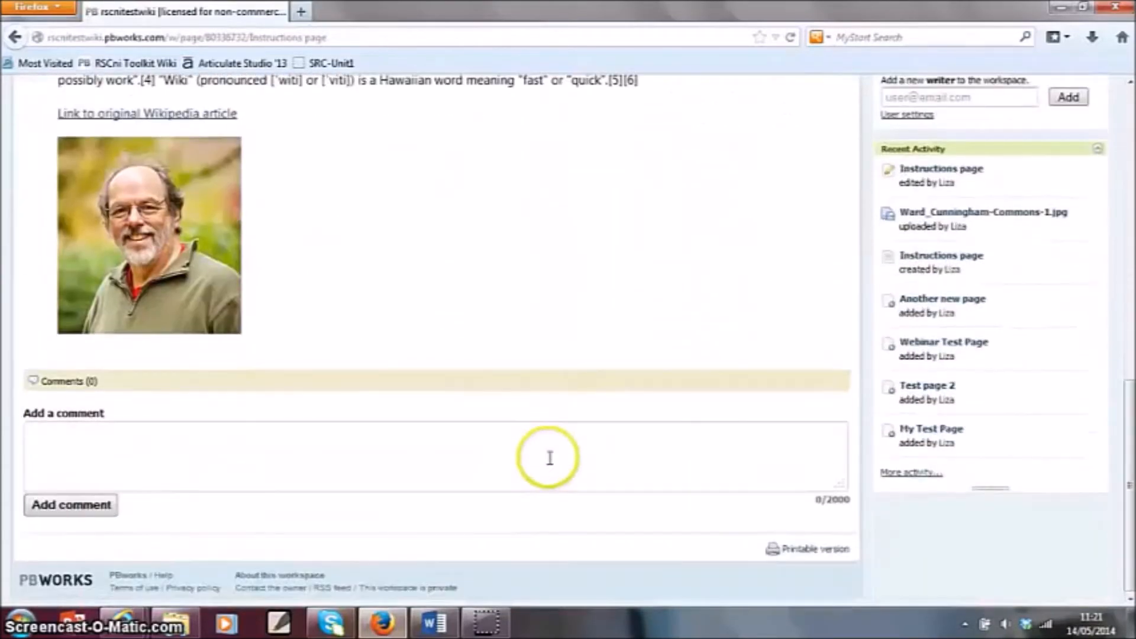
{"action": "scroll", "coordinate": [548, 465], "scroll_direction": "up", "scroll_amount": 12}
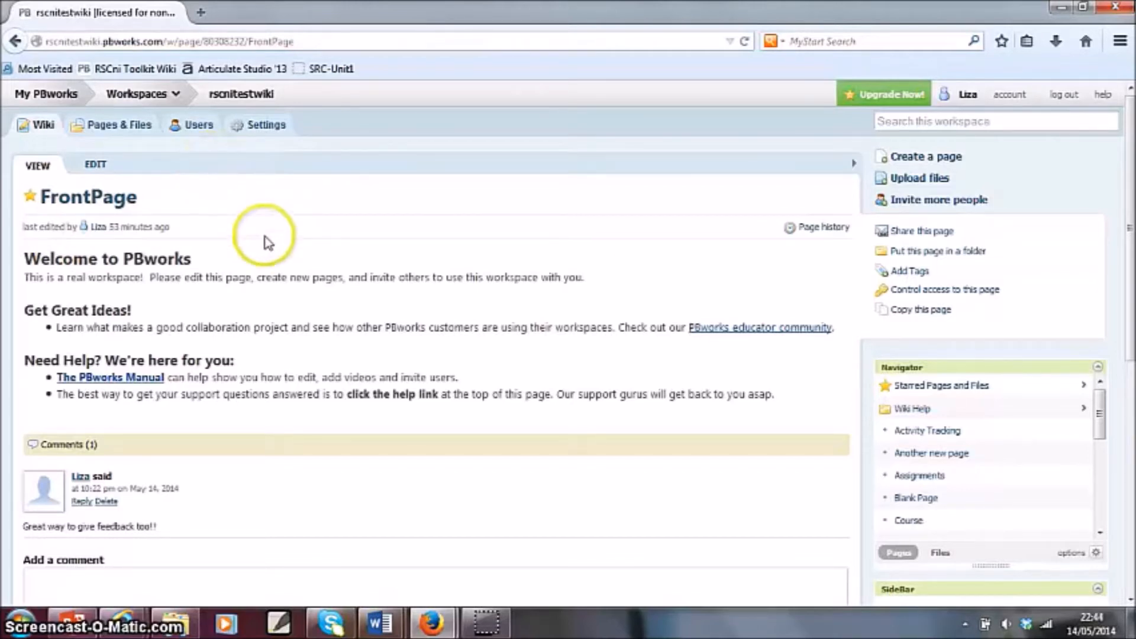
- From the workspace's user management, start adding users by creating accounts for students without email addresses
{"action": "scroll", "coordinate": [266, 237], "scroll_direction": "down", "scroll_amount": 6}
{"action": "scroll", "coordinate": [267, 249], "scroll_direction": "up", "scroll_amount": 6}
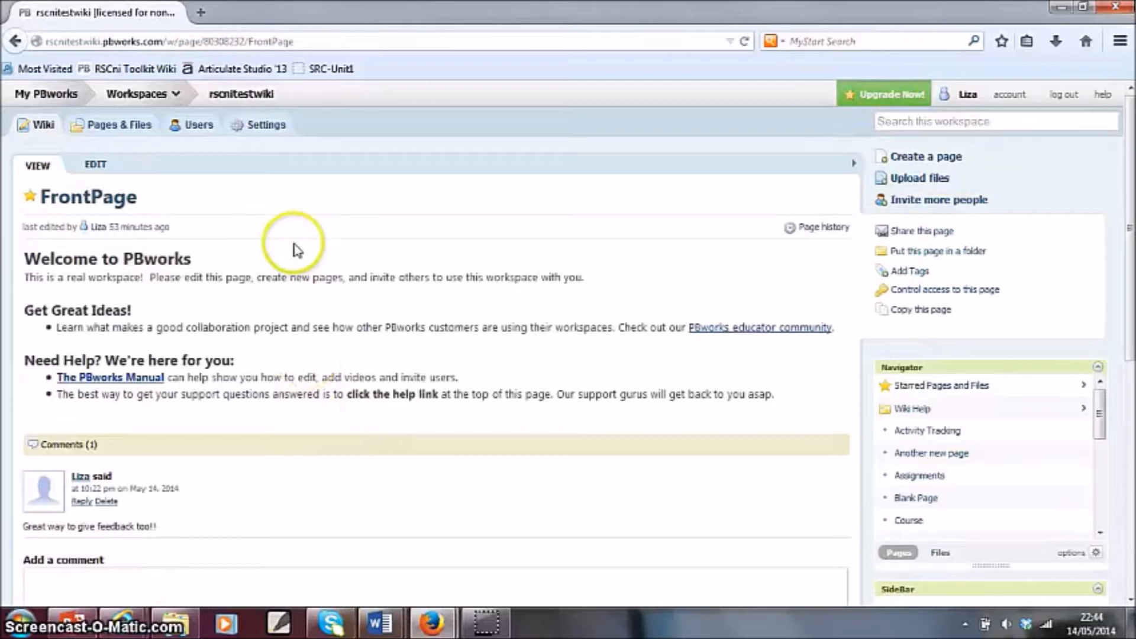
{"action": "left_click", "coordinate": [199, 135]}
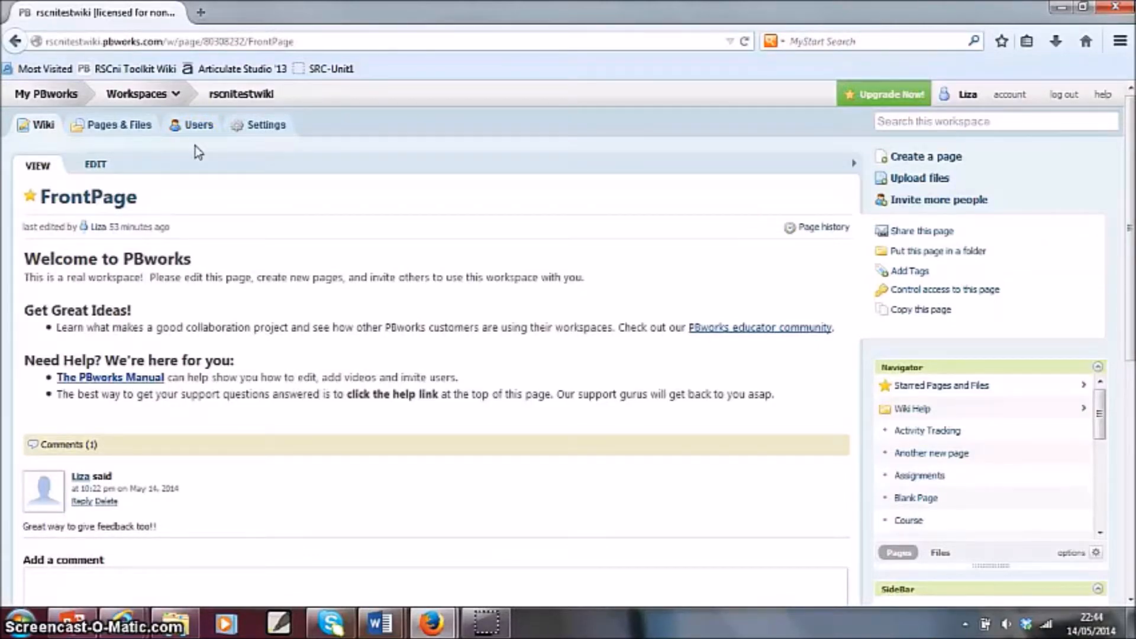
{"action": "left_click", "coordinate": [199, 127]}
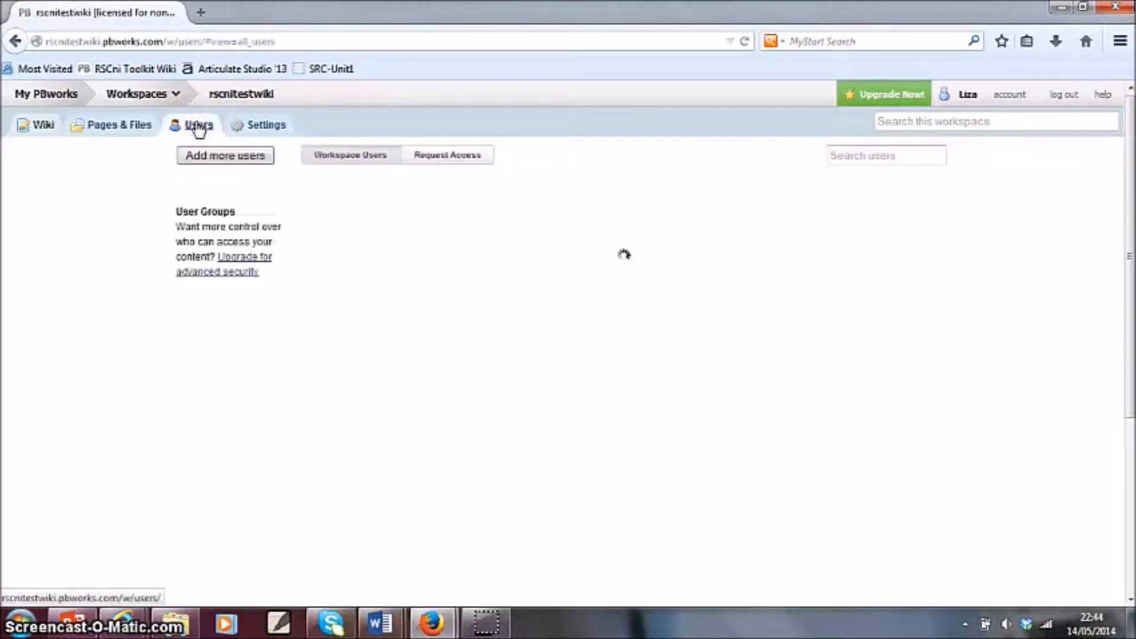
{"action": "left_click", "coordinate": [228, 162]}
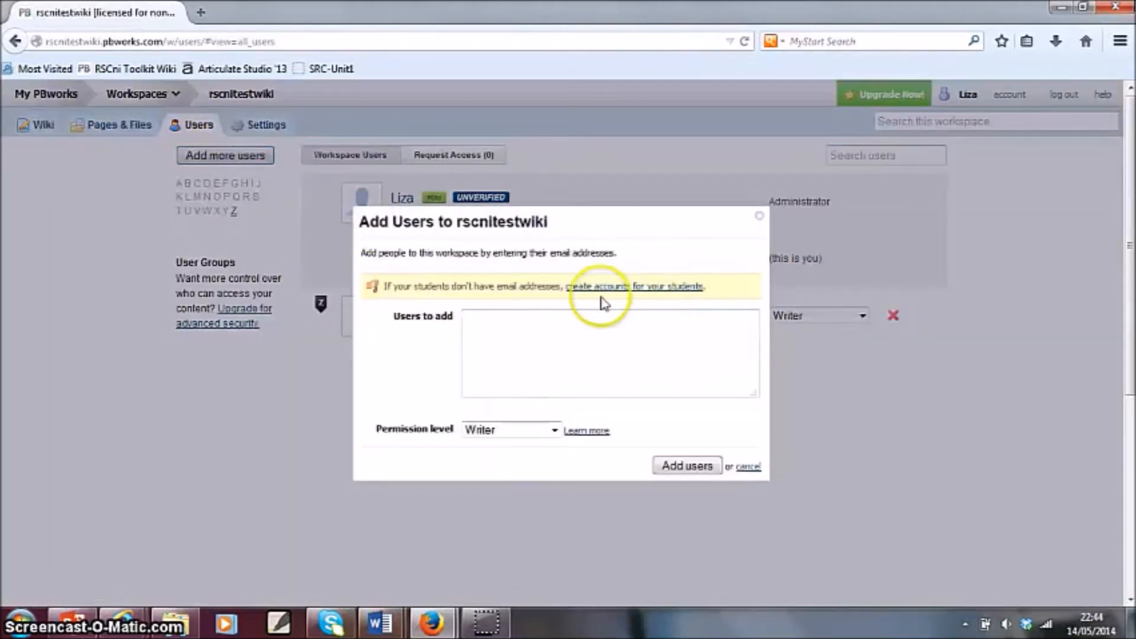
{"action": "left_click", "coordinate": [667, 290]}
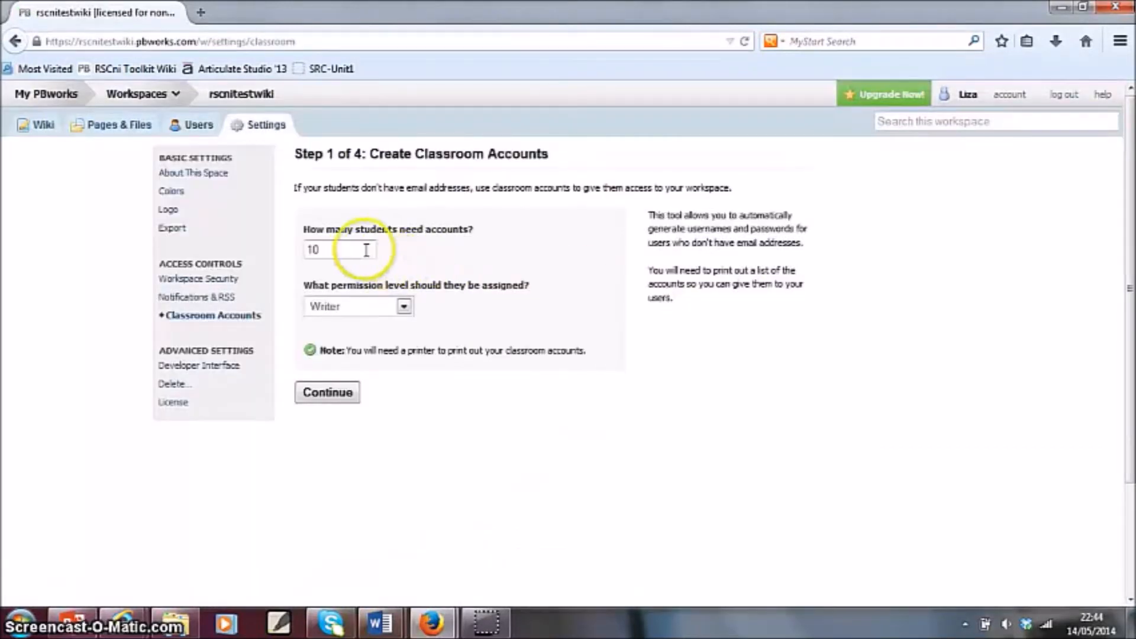
- Request 3 classroom accounts with the Writer permission level and continue to the account details
{"action": "left_click_drag", "start_coordinate": [366, 250], "coordinate": [263, 247]}
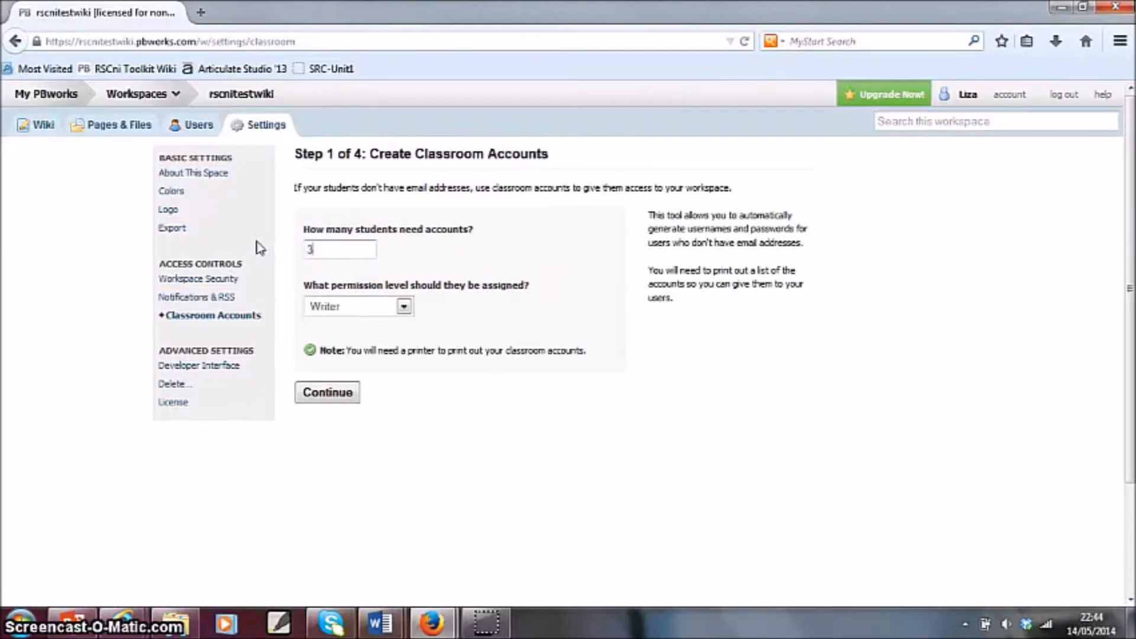
{"action": "left_click", "coordinate": [404, 306]}
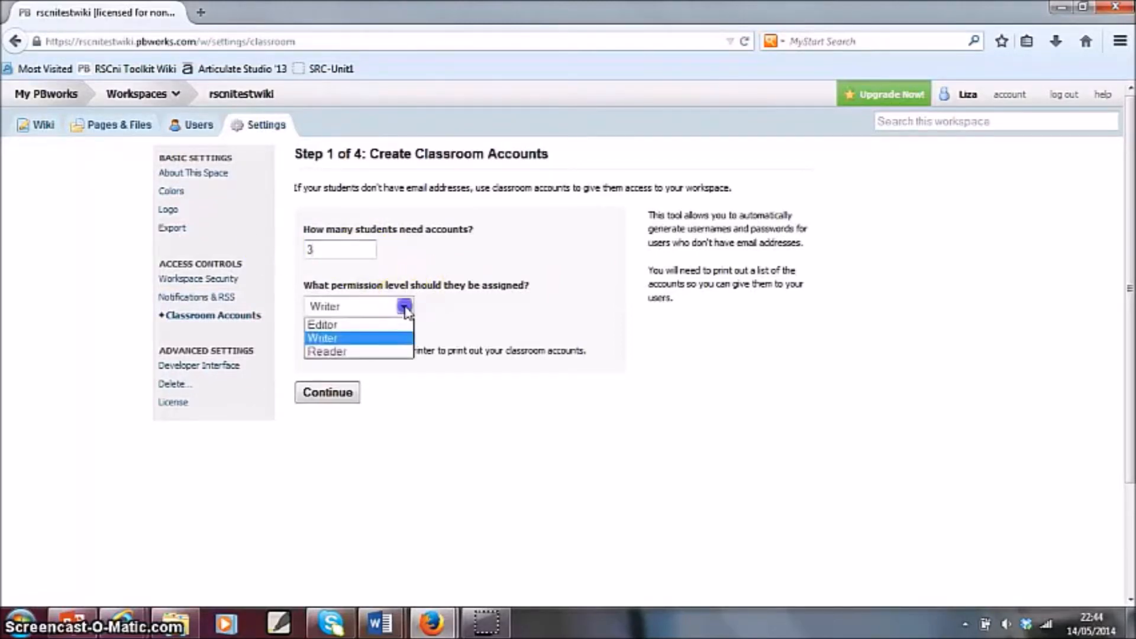
{"action": "left_click", "coordinate": [393, 337]}
{"action": "left_click", "coordinate": [340, 391]}
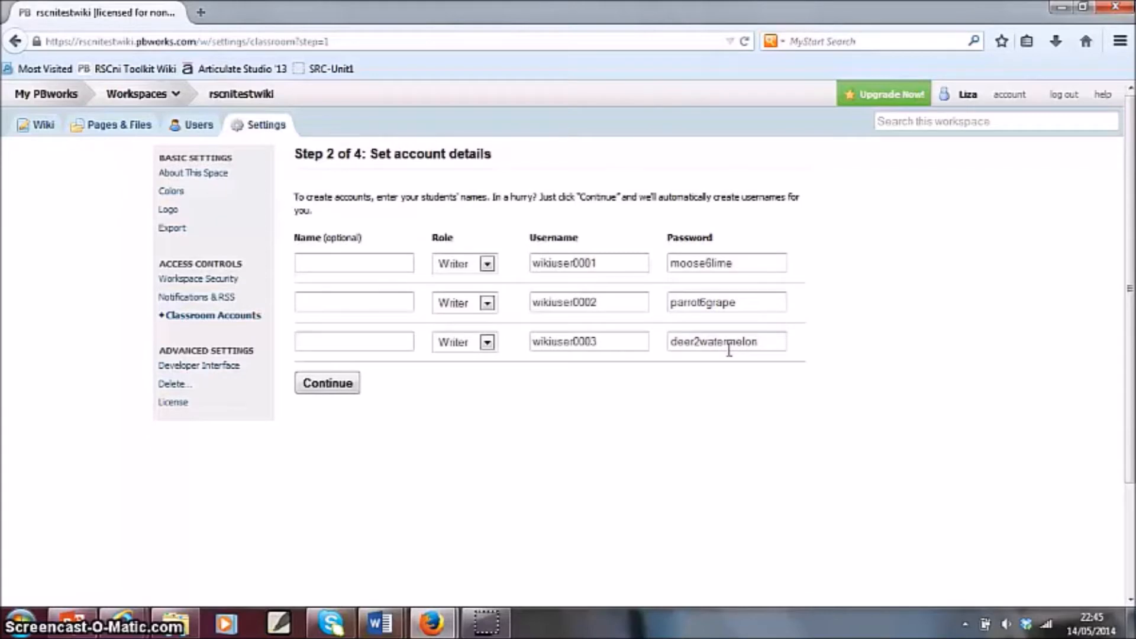
- Enter a full name for each of the three student accounts, keeping the Writer role and the suggested passwords
{"action": "left_click", "coordinate": [367, 262]}
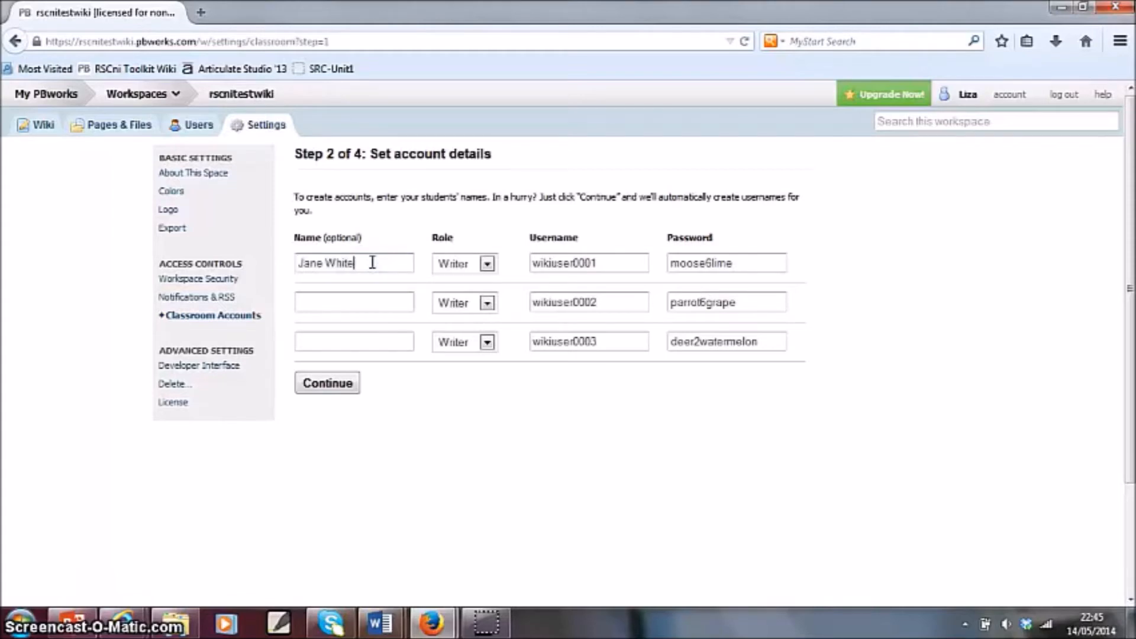
{"action": "left_click", "coordinate": [364, 303]}
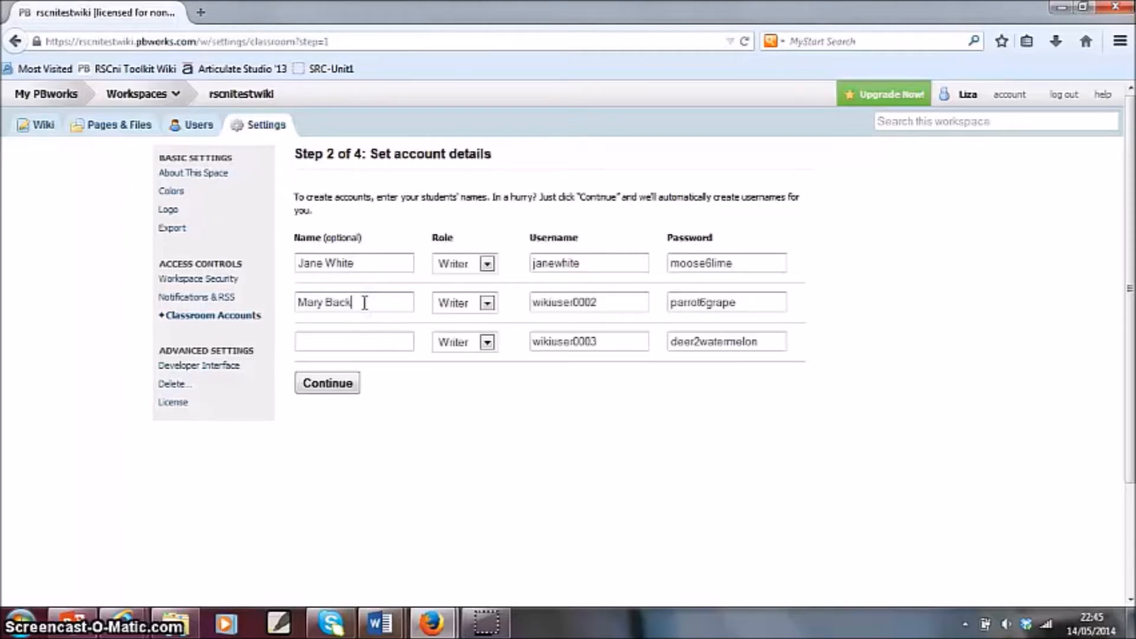
{"action": "left_click", "coordinate": [350, 337]}
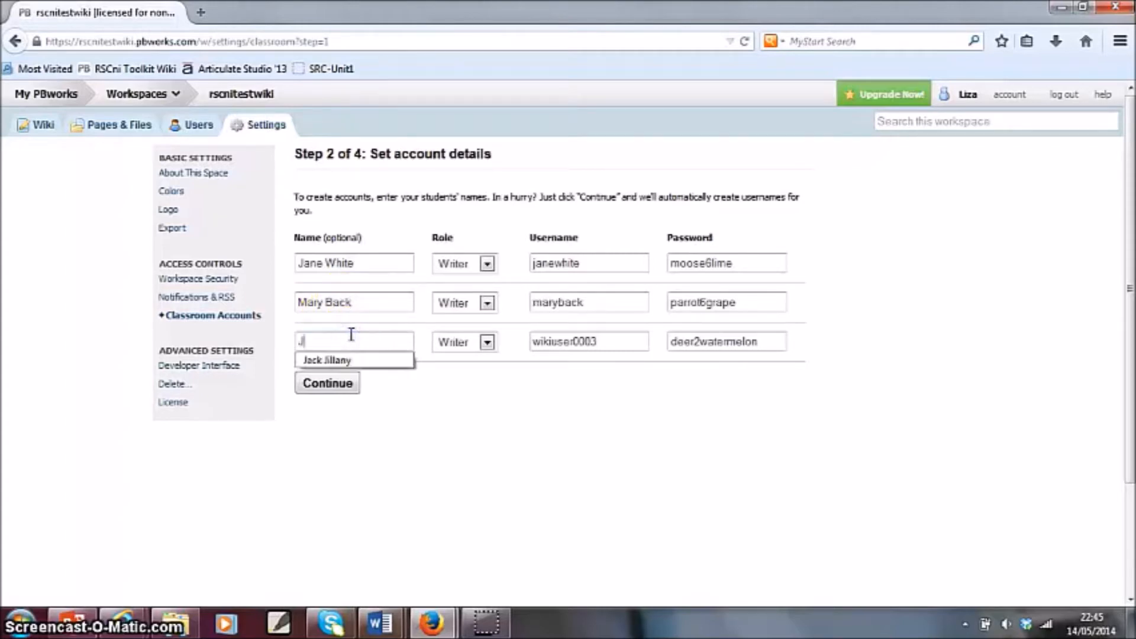
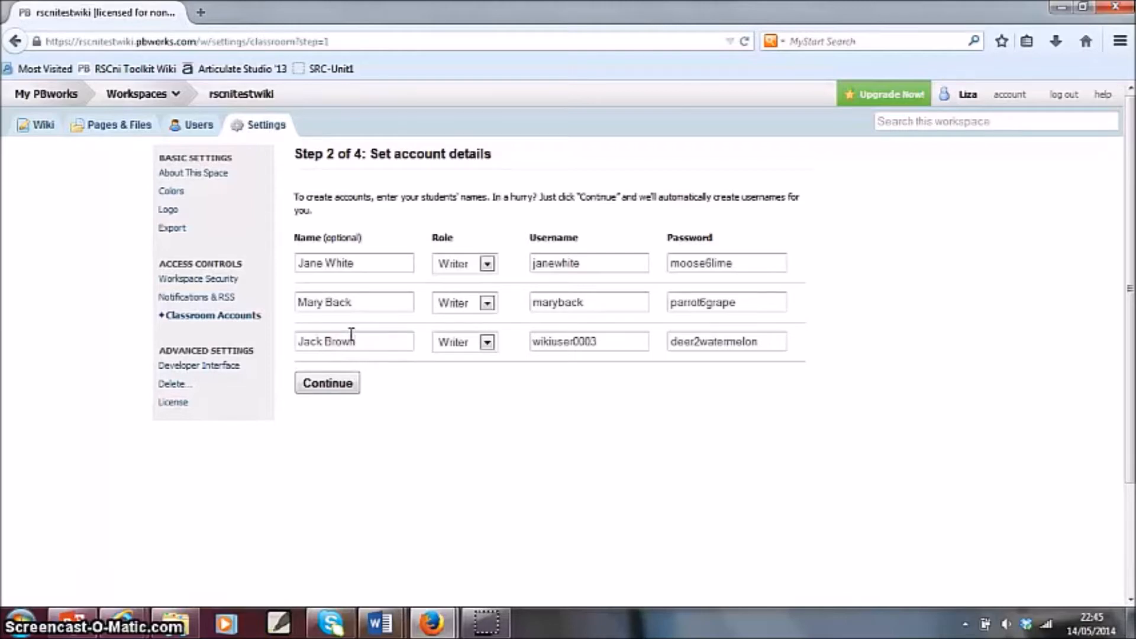
{"action": "left_click", "coordinate": [576, 370]}
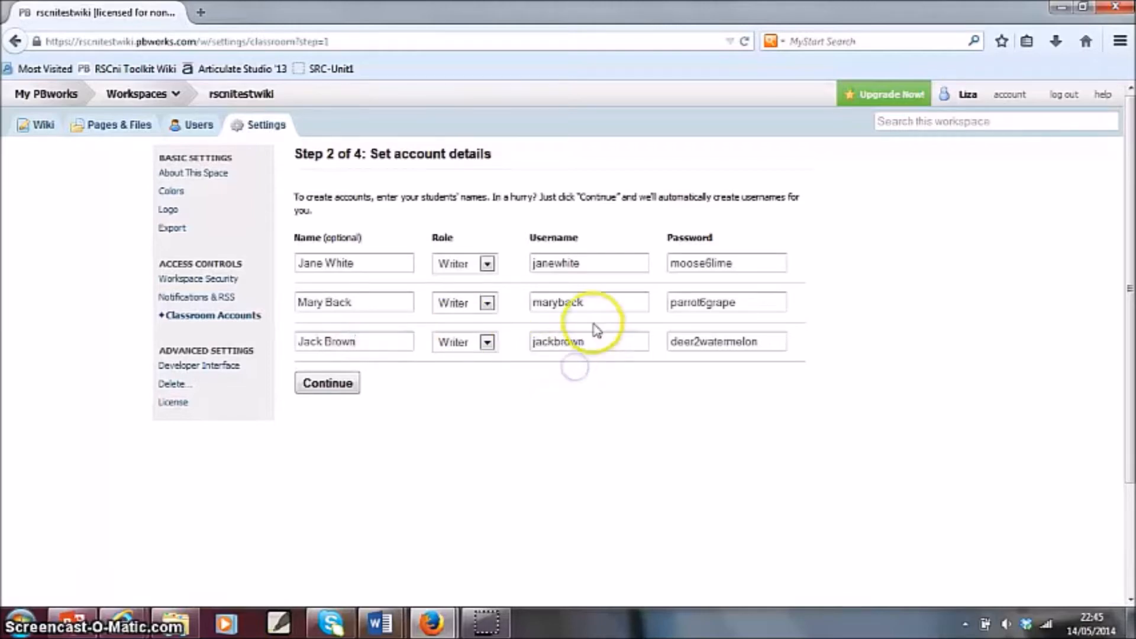
{"action": "left_click", "coordinate": [728, 345]}
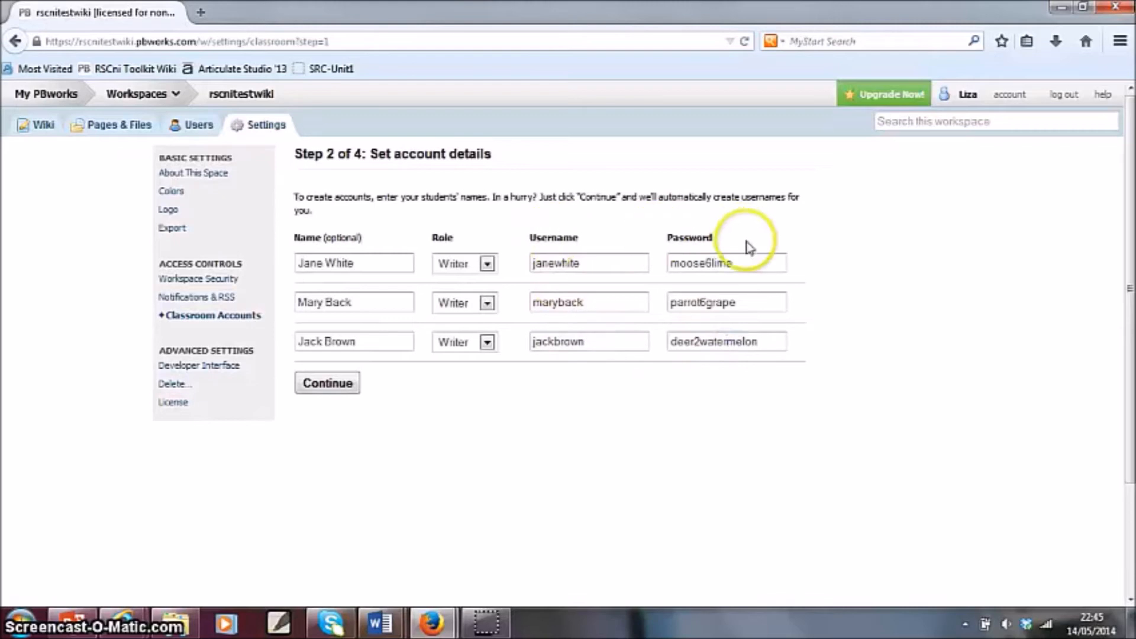
- Confirm the details, create the three classroom accounts, and open the printable account list without printing it
{"action": "left_click", "coordinate": [319, 384]}
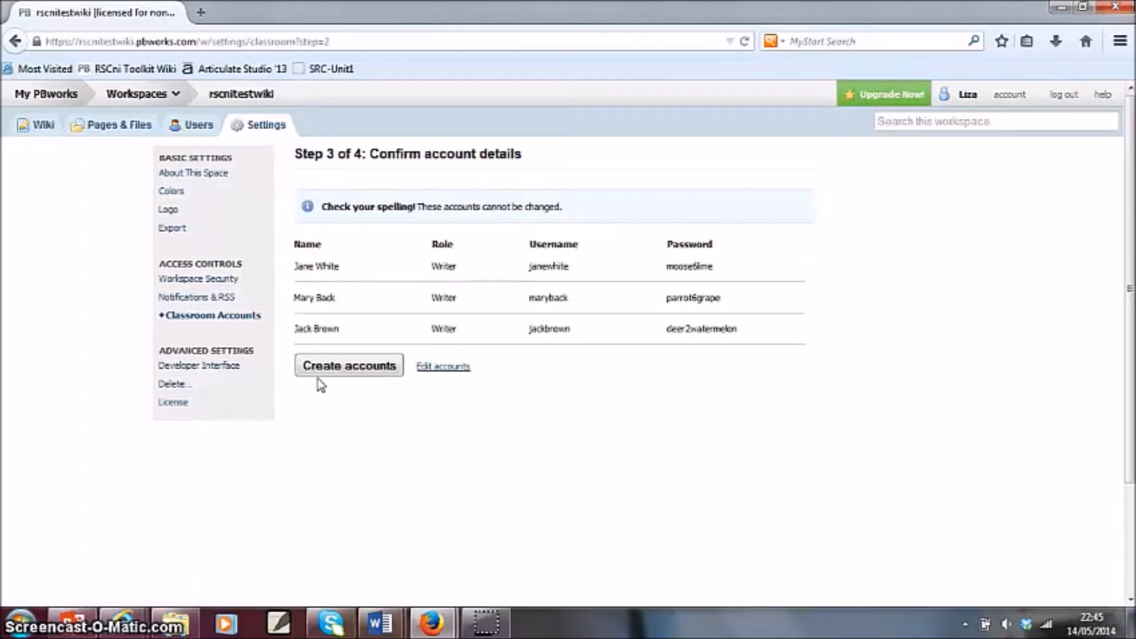
{"action": "left_click", "coordinate": [333, 367]}
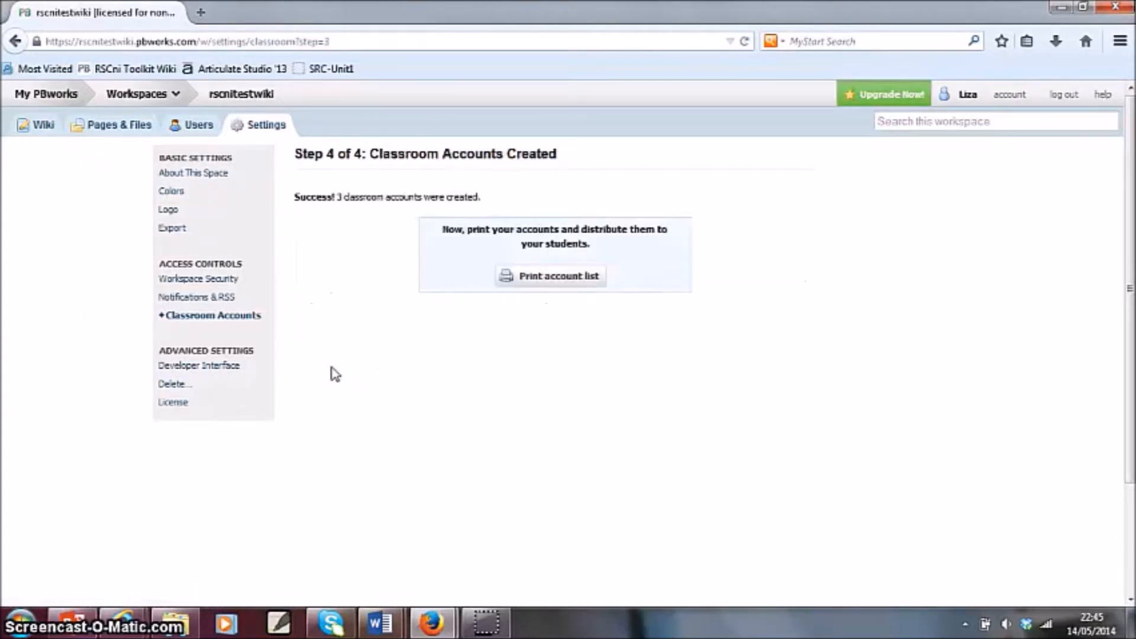
{"action": "left_click", "coordinate": [559, 277]}
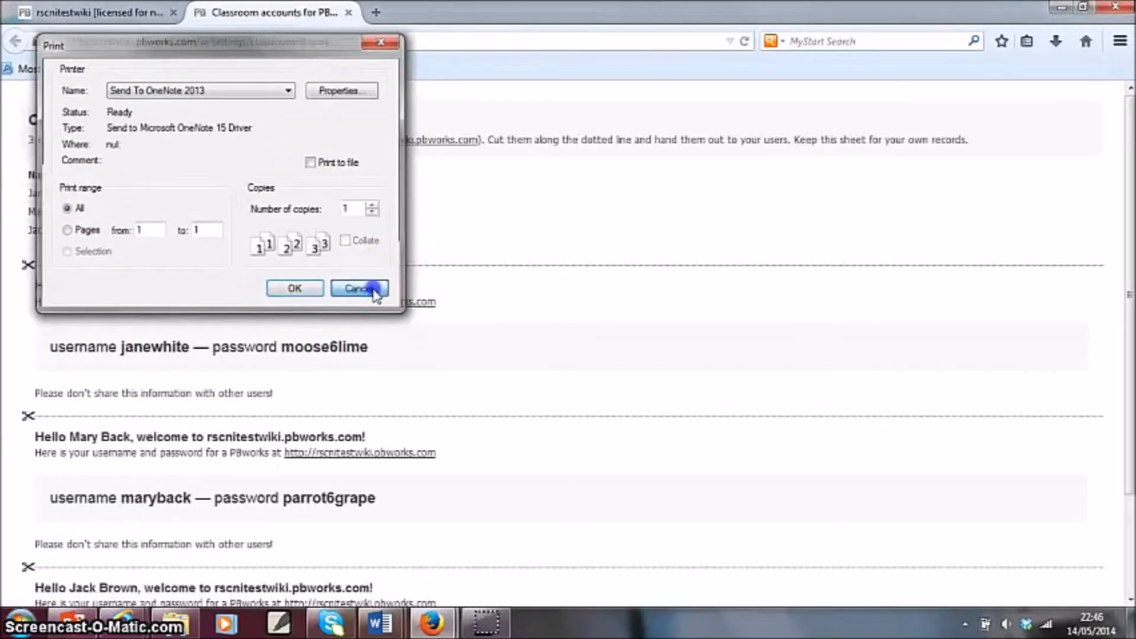
{"action": "left_click", "coordinate": [381, 288]}
- Review the printable sheet of student usernames and passwords and close it
{"action": "scroll", "coordinate": [548, 302], "scroll_direction": "down", "scroll_amount": 2}
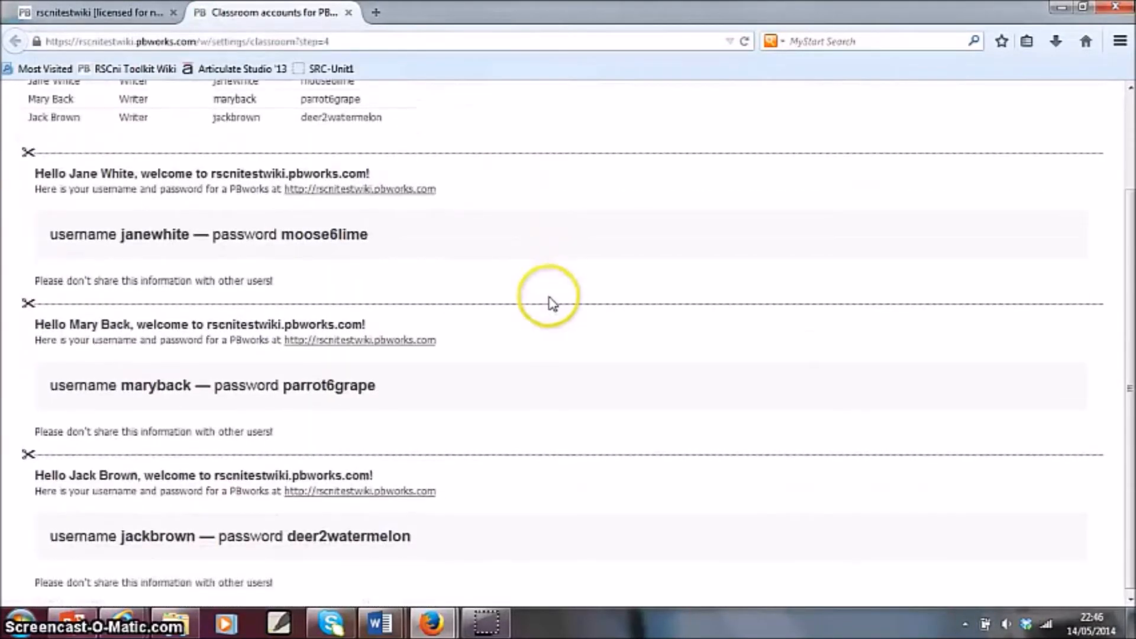
{"action": "scroll", "coordinate": [546, 304], "scroll_direction": "up", "scroll_amount": 2}
{"action": "left_click_drag", "start_coordinate": [403, 231], "coordinate": [22, 203]}
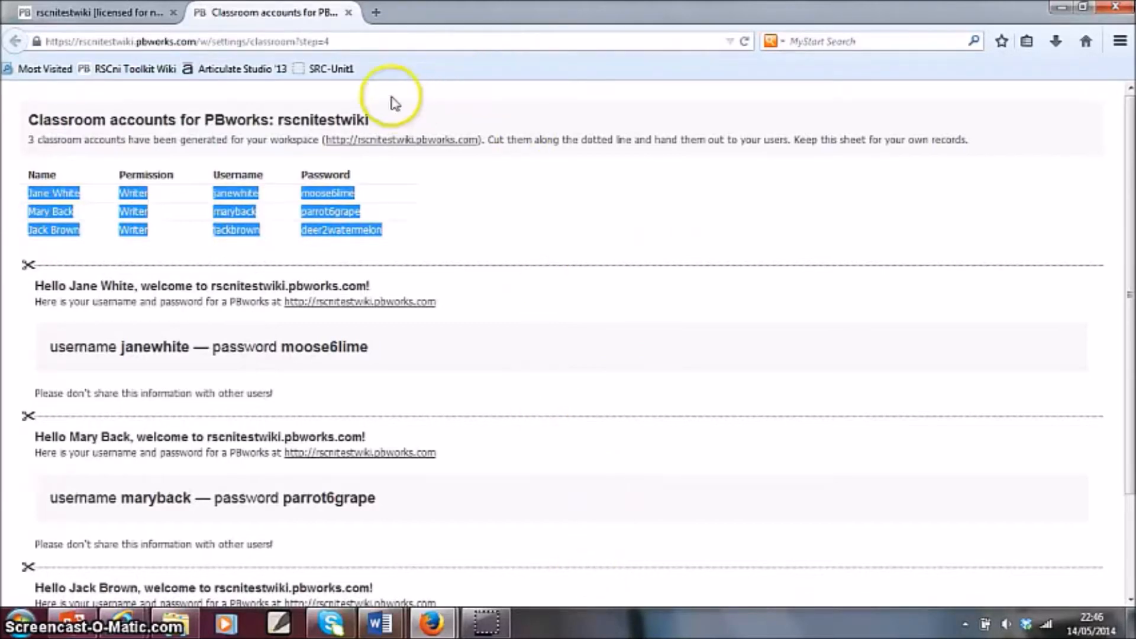
{"action": "left_click", "coordinate": [349, 13]}
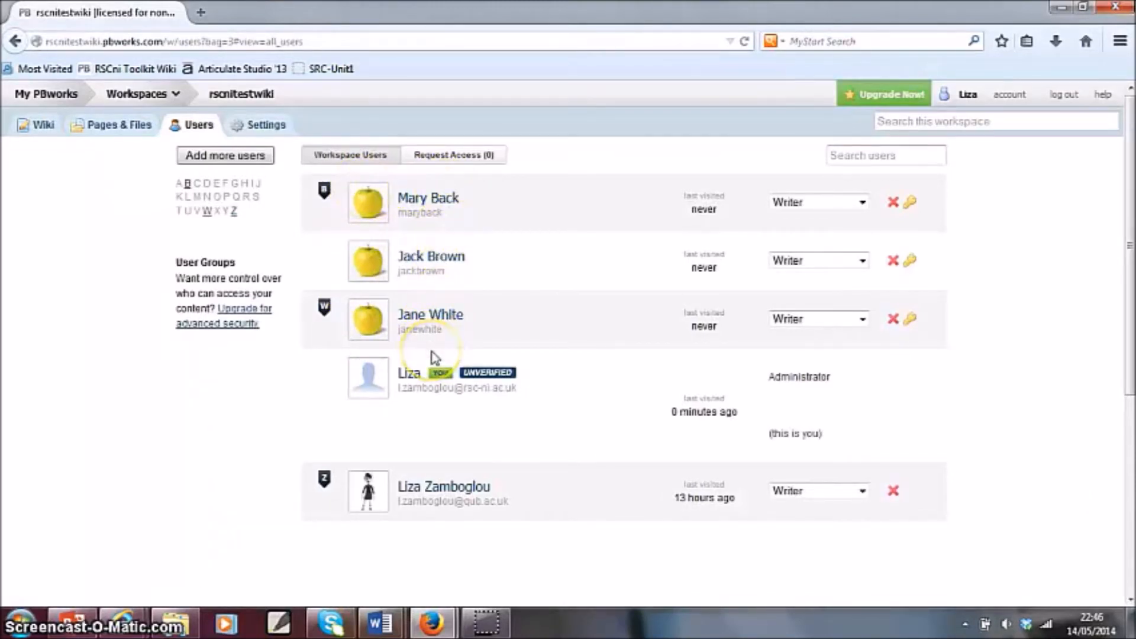
- Look at the permission levels available for each of the three student accounts without changing them
{"action": "left_click", "coordinate": [232, 434]}
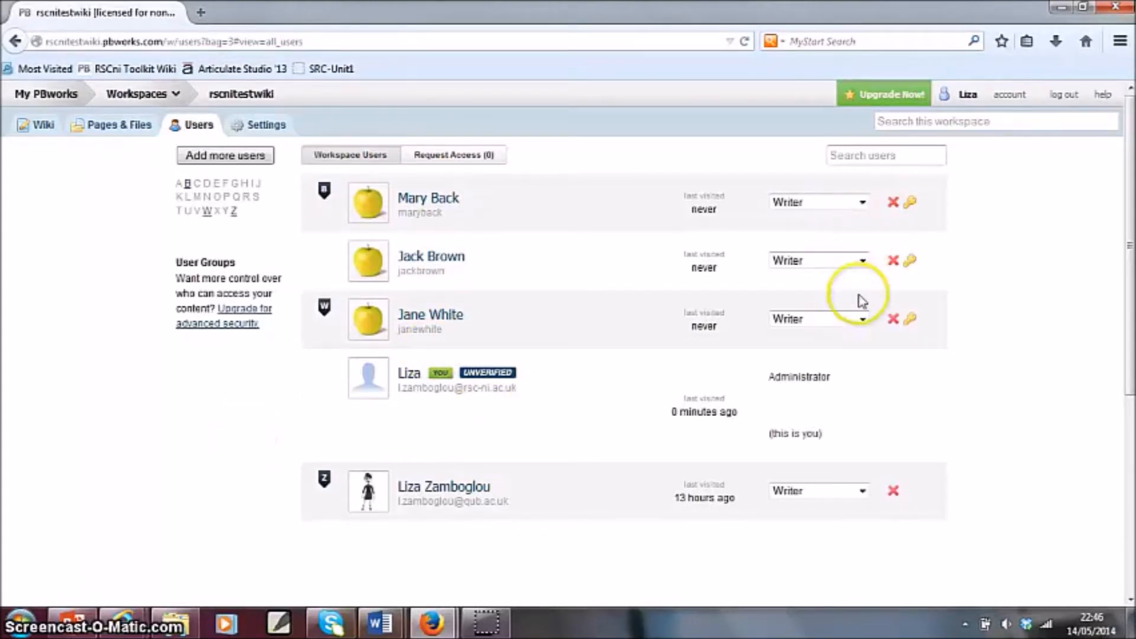
{"action": "left_click", "coordinate": [863, 261]}
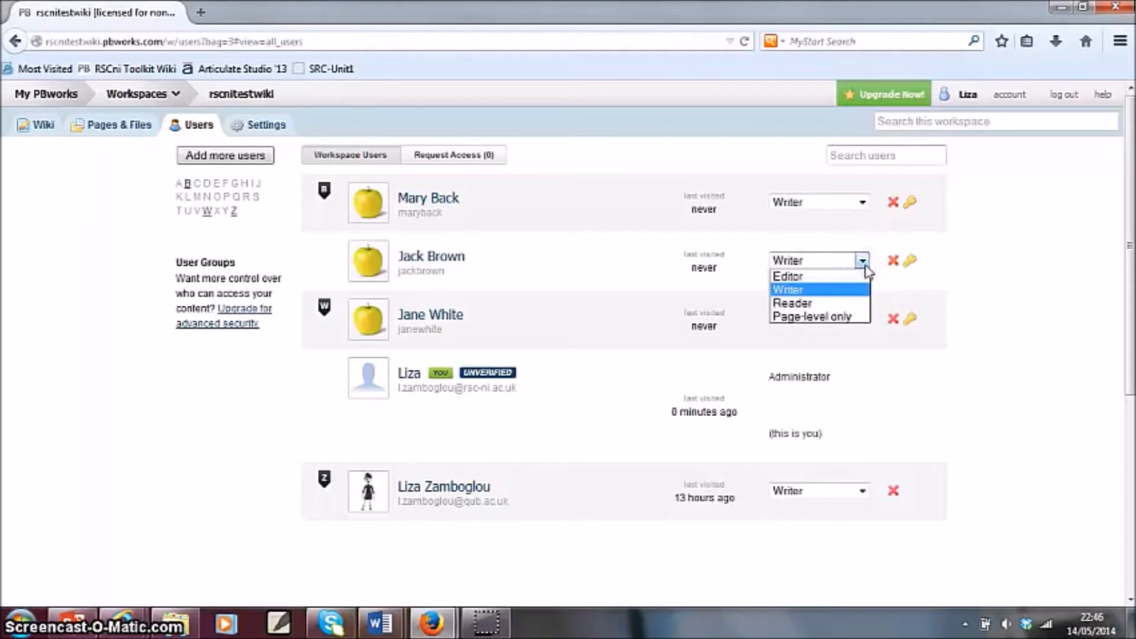
{"action": "left_click", "coordinate": [863, 261]}
{"action": "left_click", "coordinate": [864, 320]}
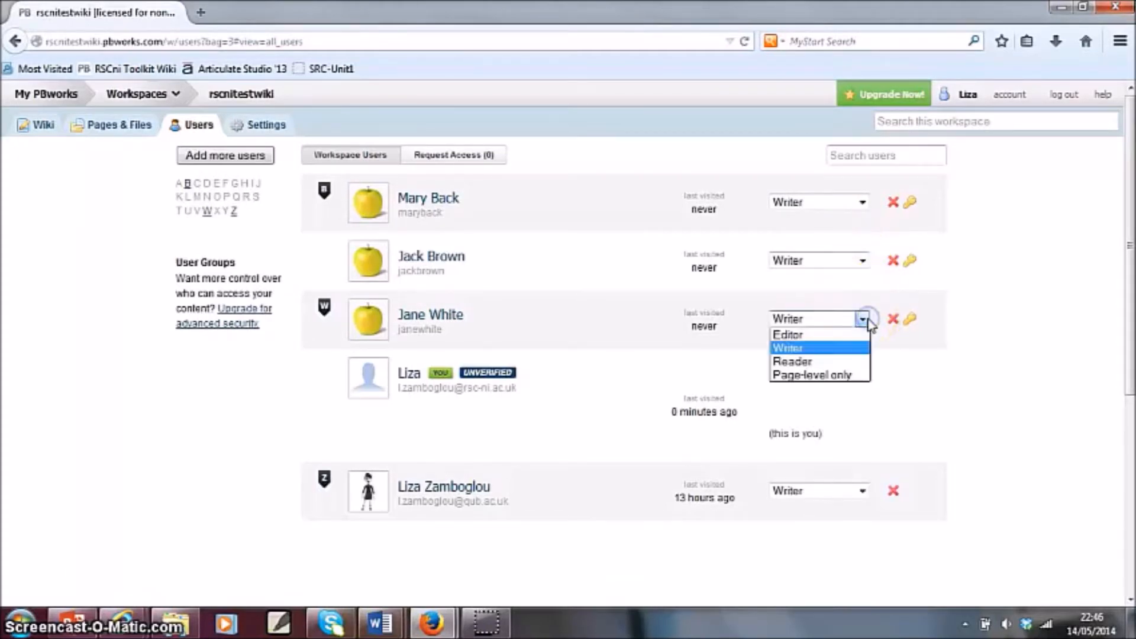
{"action": "left_click", "coordinate": [865, 320]}
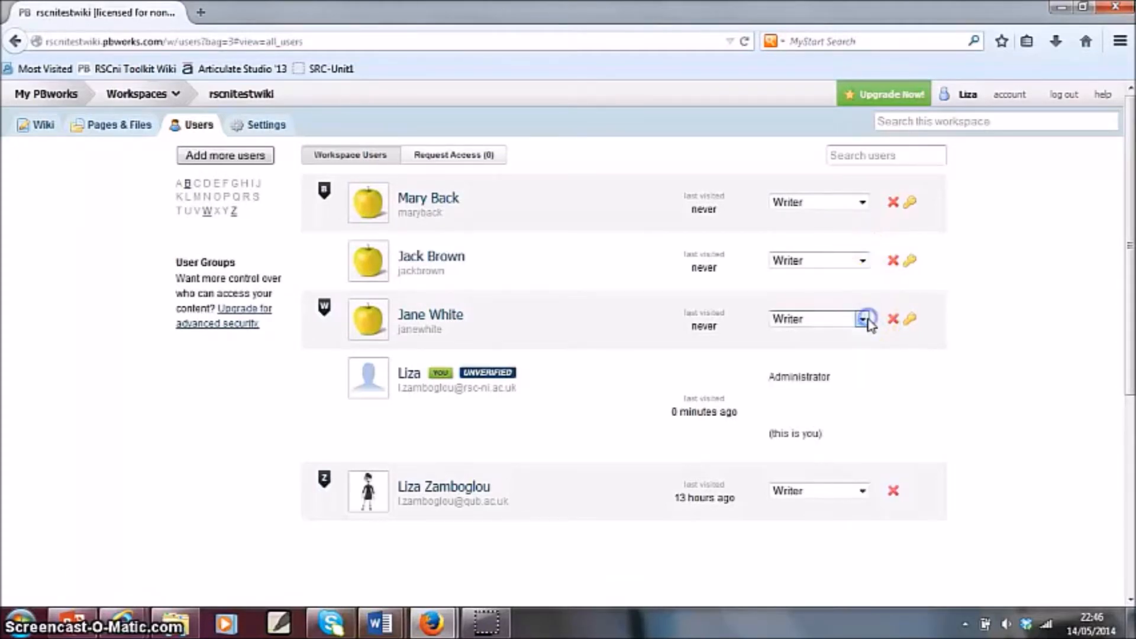
{"action": "left_click", "coordinate": [863, 203]}
{"action": "left_click", "coordinate": [862, 204]}
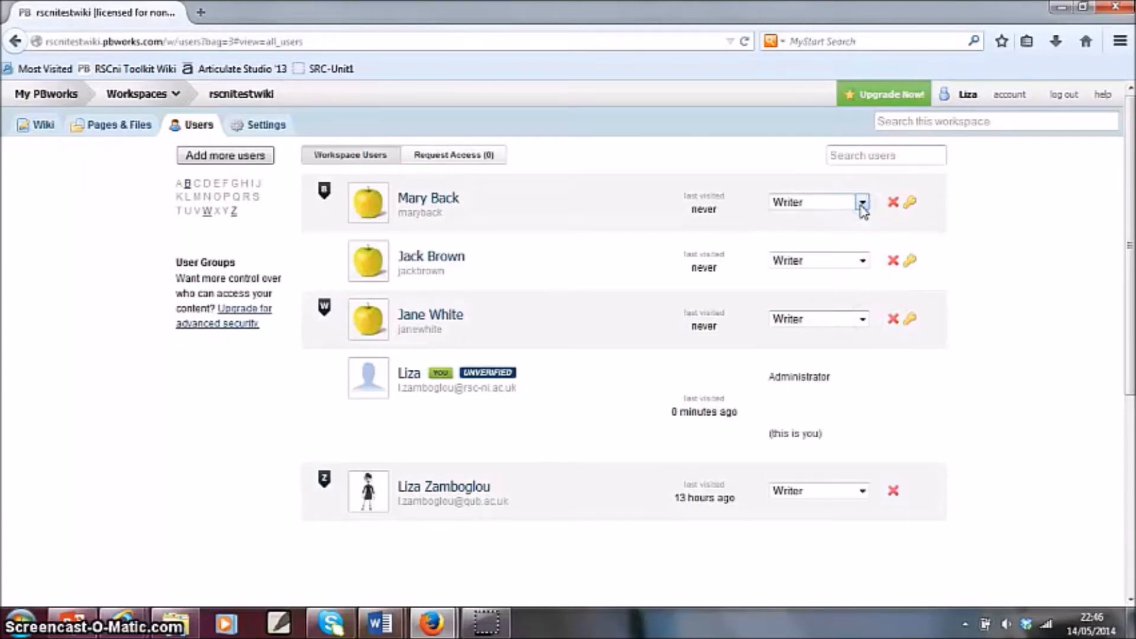
- Switch to the PBworks manual's Workspace Permissions page and examine which activities each user role may perform
{"action": "key", "text": "alt+Tab"}
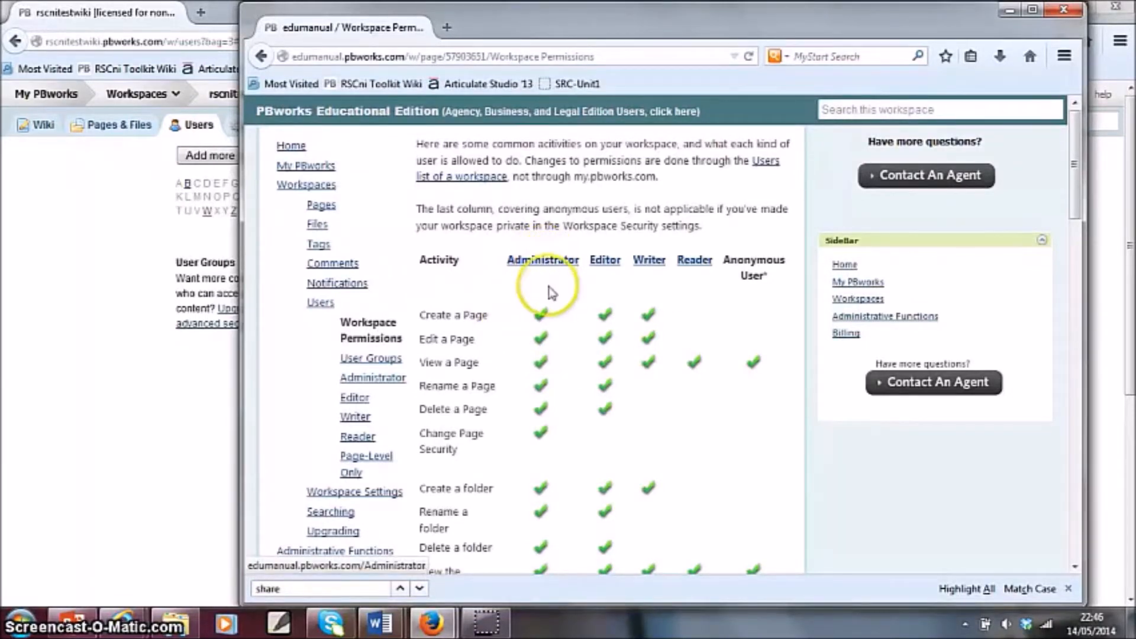
{"action": "scroll", "coordinate": [550, 287], "scroll_direction": "down", "scroll_amount": 2}
{"action": "scroll", "coordinate": [549, 294], "scroll_direction": "down", "scroll_amount": 5}
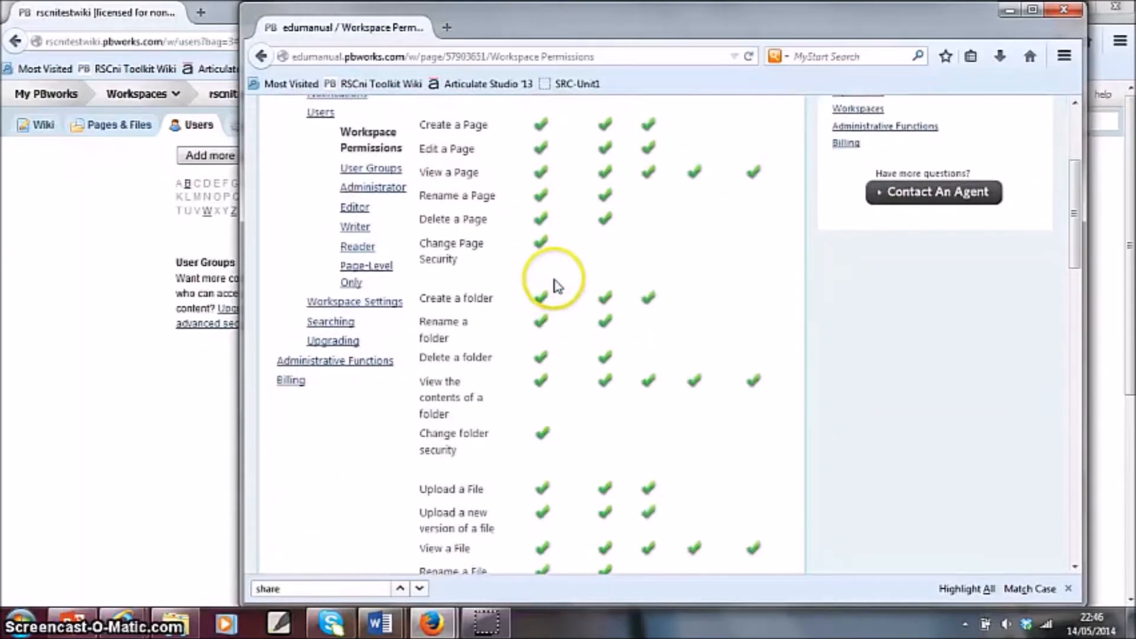
{"action": "scroll", "coordinate": [555, 285], "scroll_direction": "up", "scroll_amount": 6}
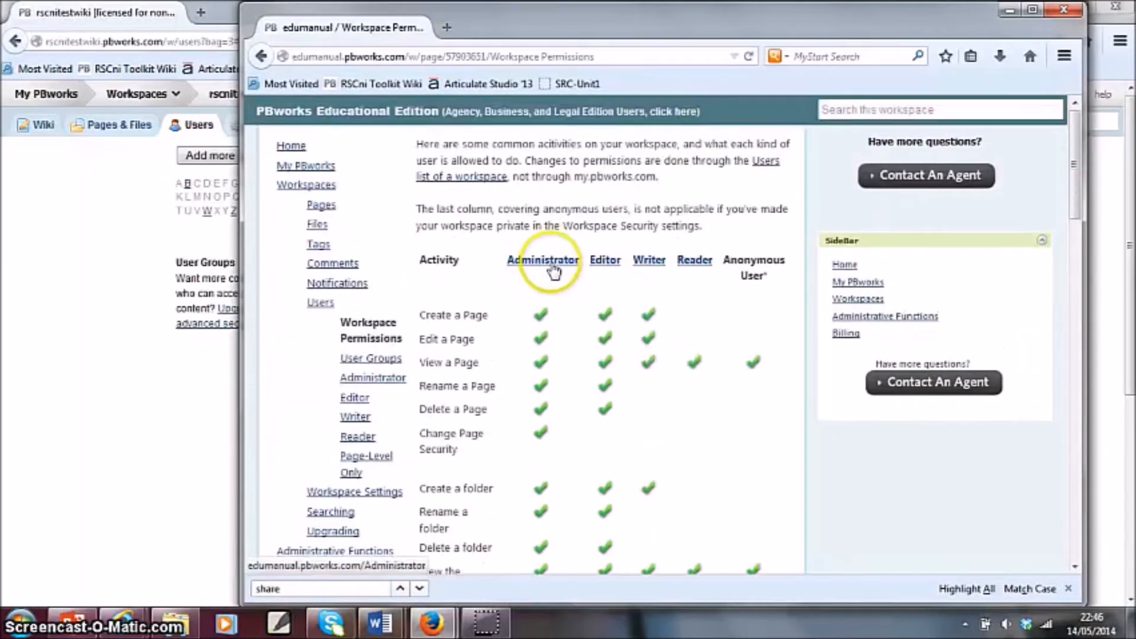
{"action": "scroll", "coordinate": [559, 305], "scroll_direction": "down", "scroll_amount": 6}
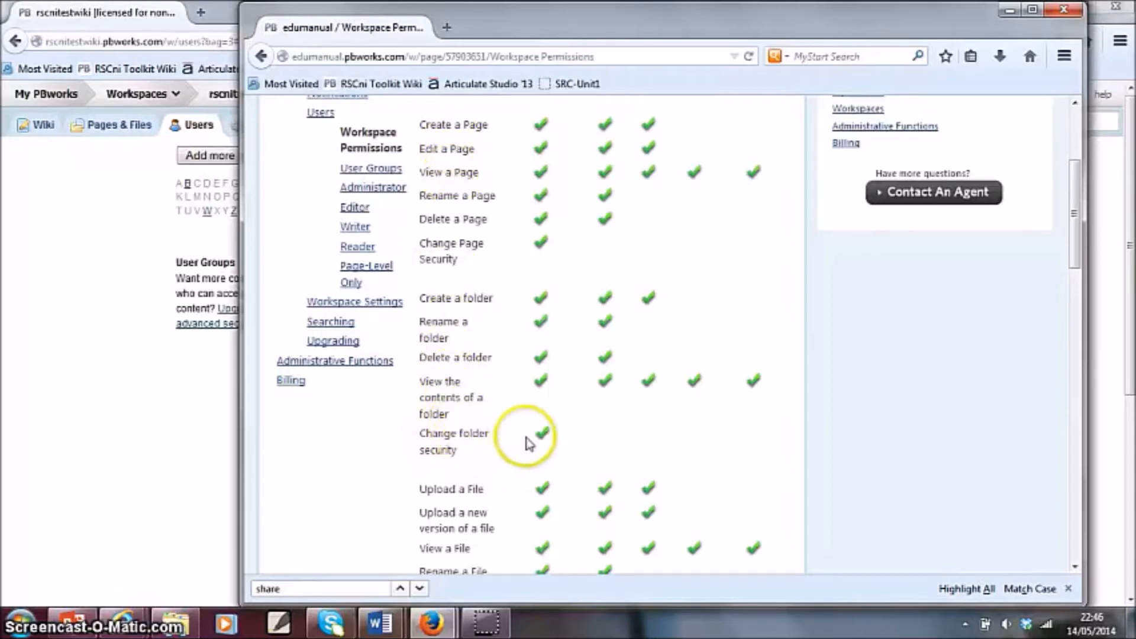
{"action": "scroll", "coordinate": [529, 443], "scroll_direction": "up", "scroll_amount": 2}
{"action": "scroll", "coordinate": [529, 443], "scroll_direction": "up", "scroll_amount": 2}
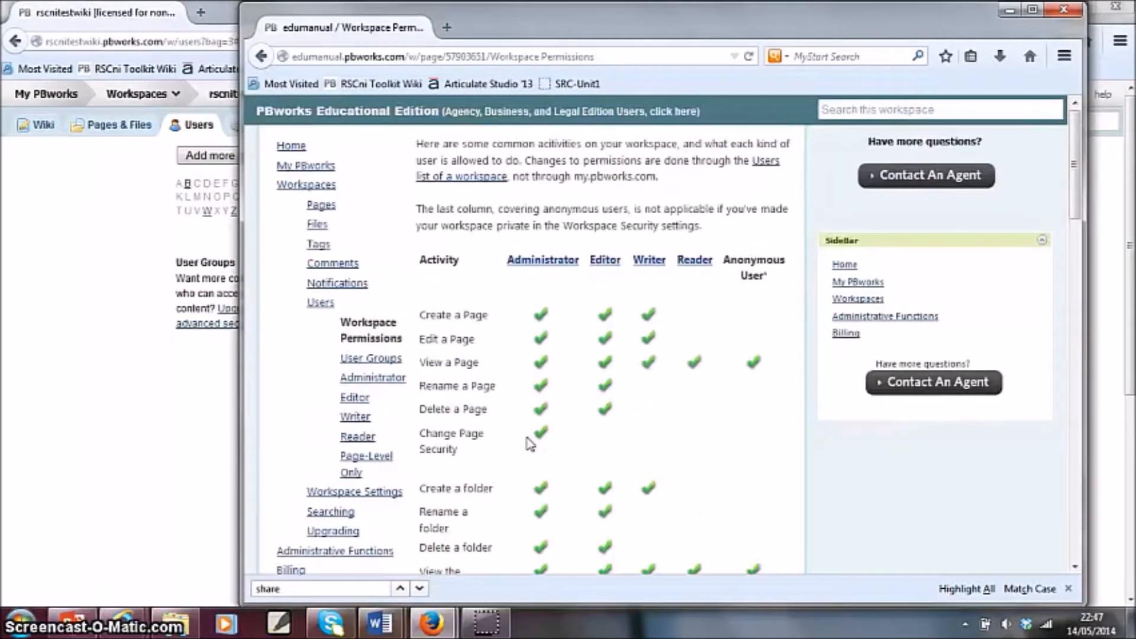
{"action": "scroll", "coordinate": [528, 443], "scroll_direction": "down", "scroll_amount": 7}
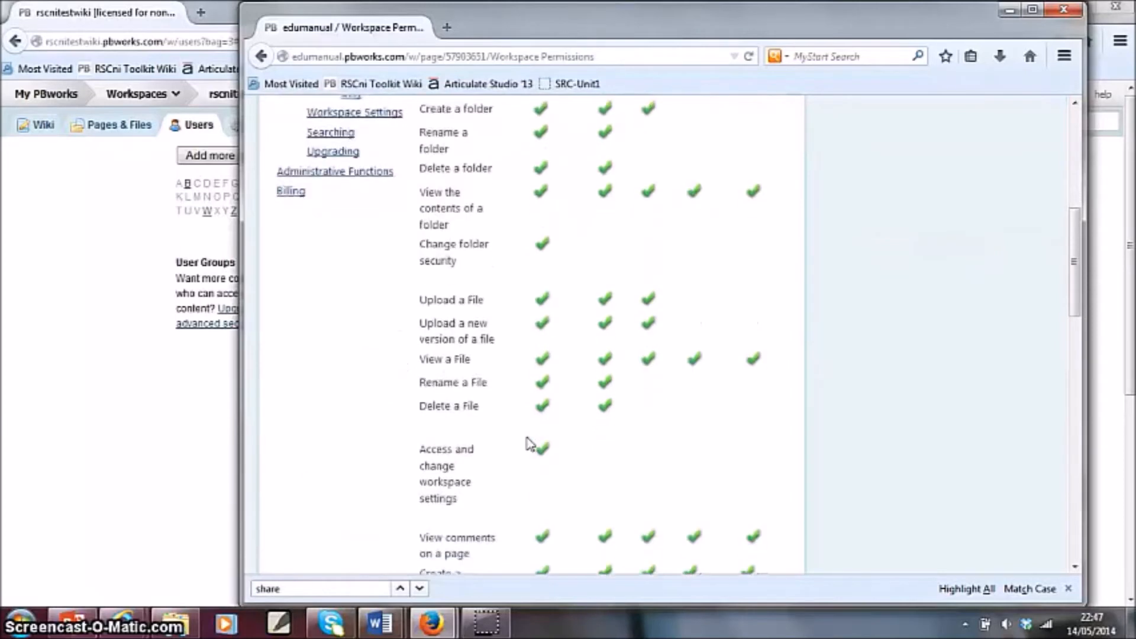
{"action": "scroll", "coordinate": [529, 443], "scroll_direction": "down", "scroll_amount": 7}
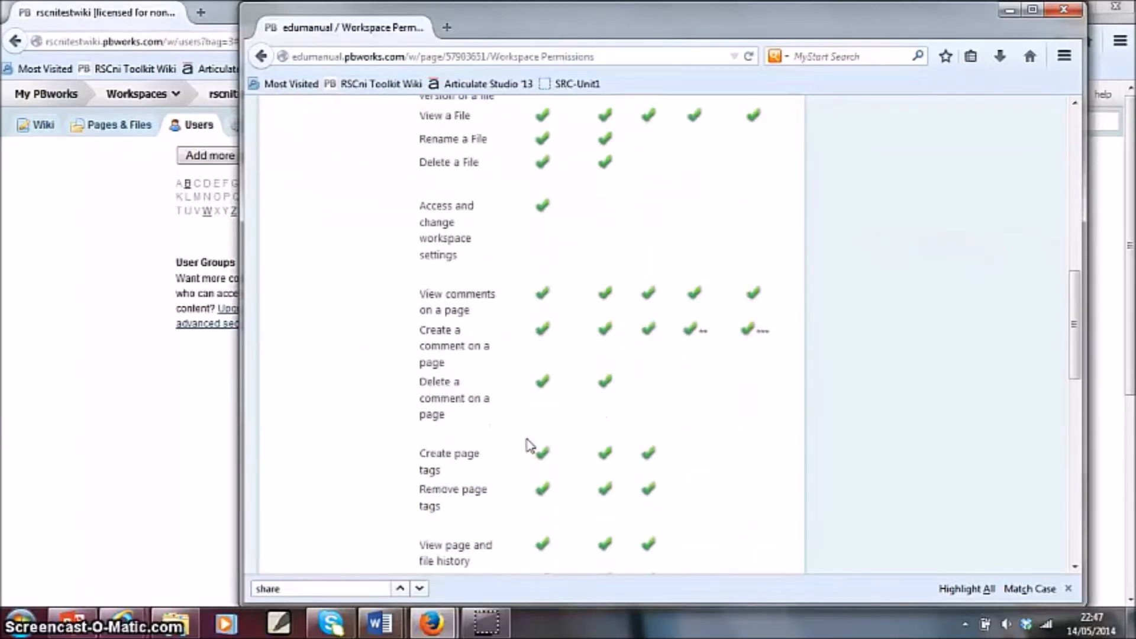
{"action": "scroll", "coordinate": [529, 445], "scroll_direction": "up", "scroll_amount": 15}
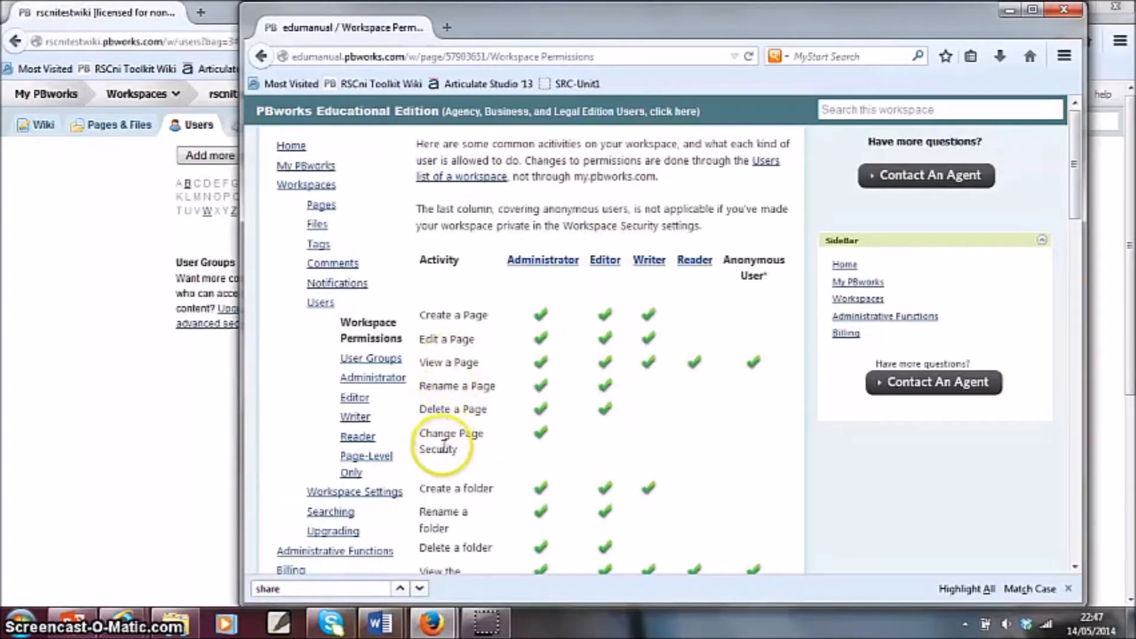
- Examine which roles in the Workspace Permissions table may delete pages and folders and rename or delete files
{"action": "left_click", "coordinate": [419, 409]}
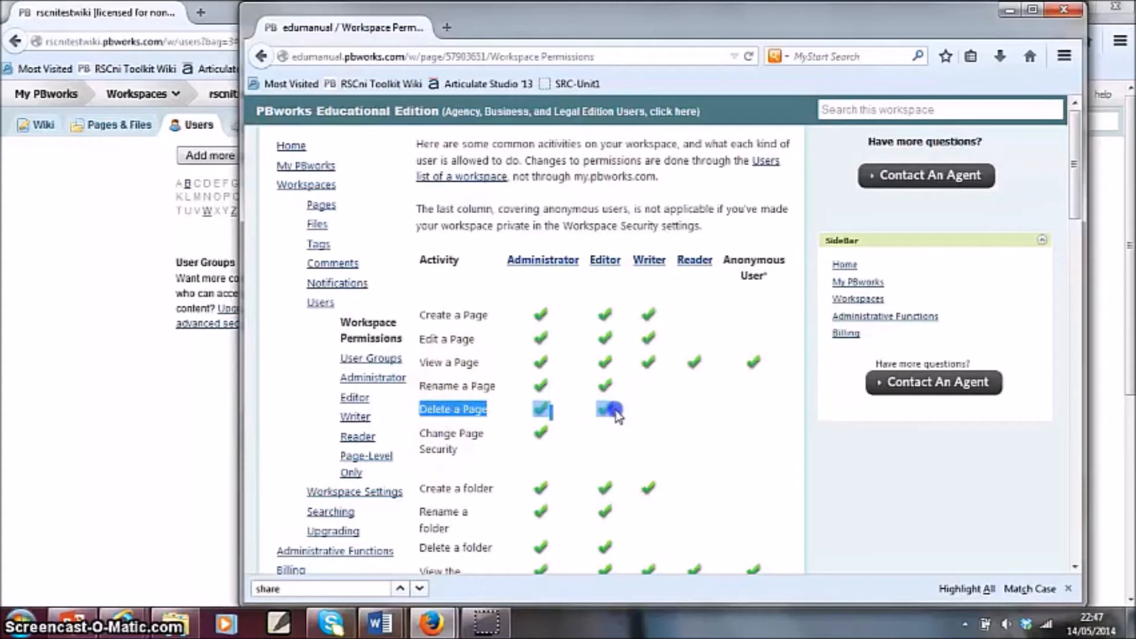
{"action": "left_click", "coordinate": [595, 433]}
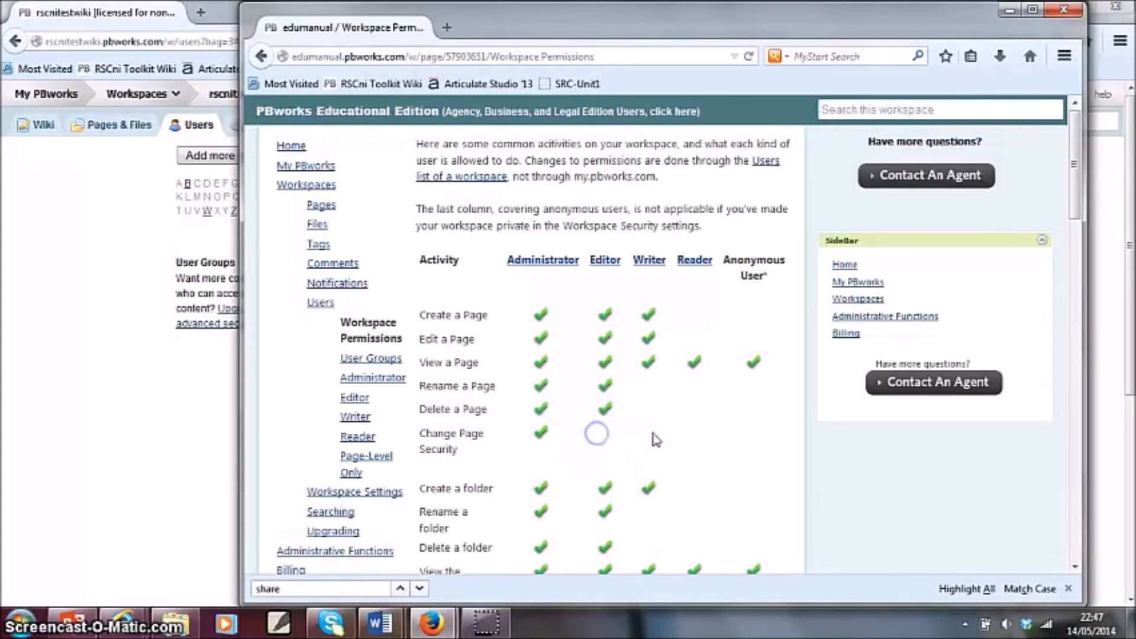
{"action": "scroll", "coordinate": [668, 439], "scroll_direction": "down", "scroll_amount": 3}
{"action": "left_click_drag", "start_coordinate": [419, 453], "coordinate": [605, 455]}
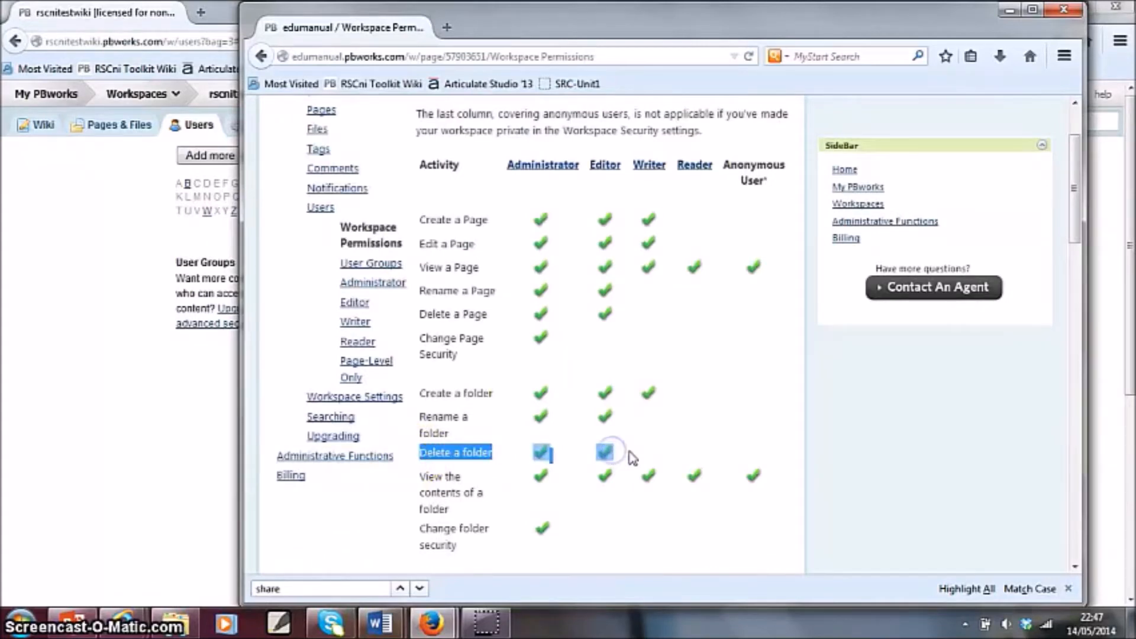
{"action": "left_click", "coordinate": [631, 455]}
{"action": "scroll", "coordinate": [631, 456], "scroll_direction": "down", "scroll_amount": 12}
{"action": "left_click", "coordinate": [514, 289]}
{"action": "left_click", "coordinate": [420, 287]}
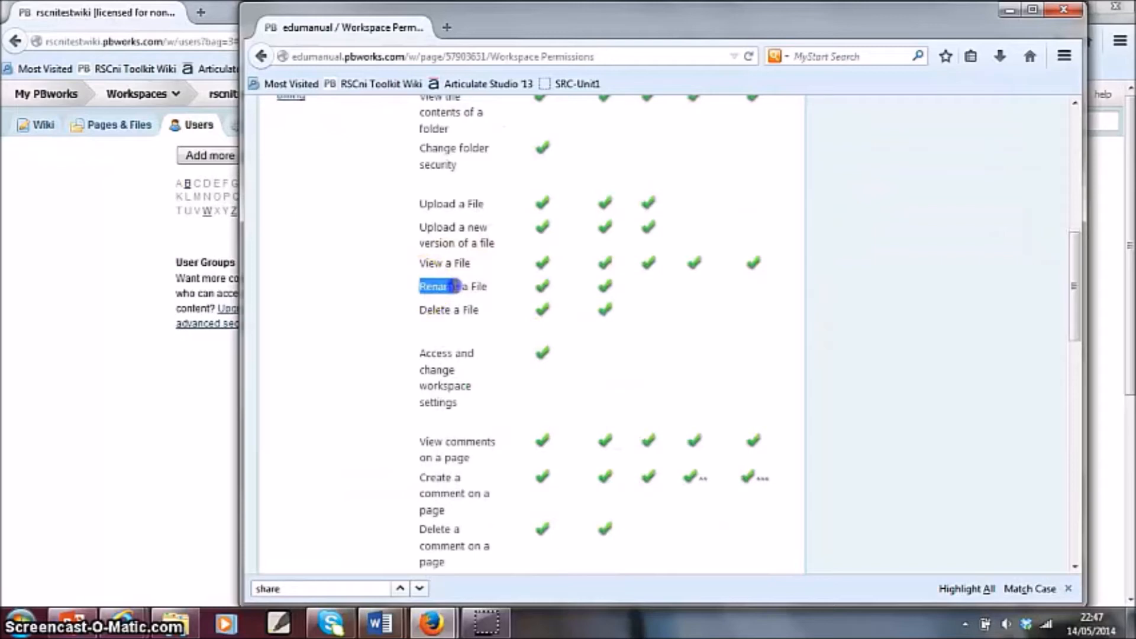
{"action": "left_click_drag", "start_coordinate": [414, 310], "coordinate": [519, 314]}
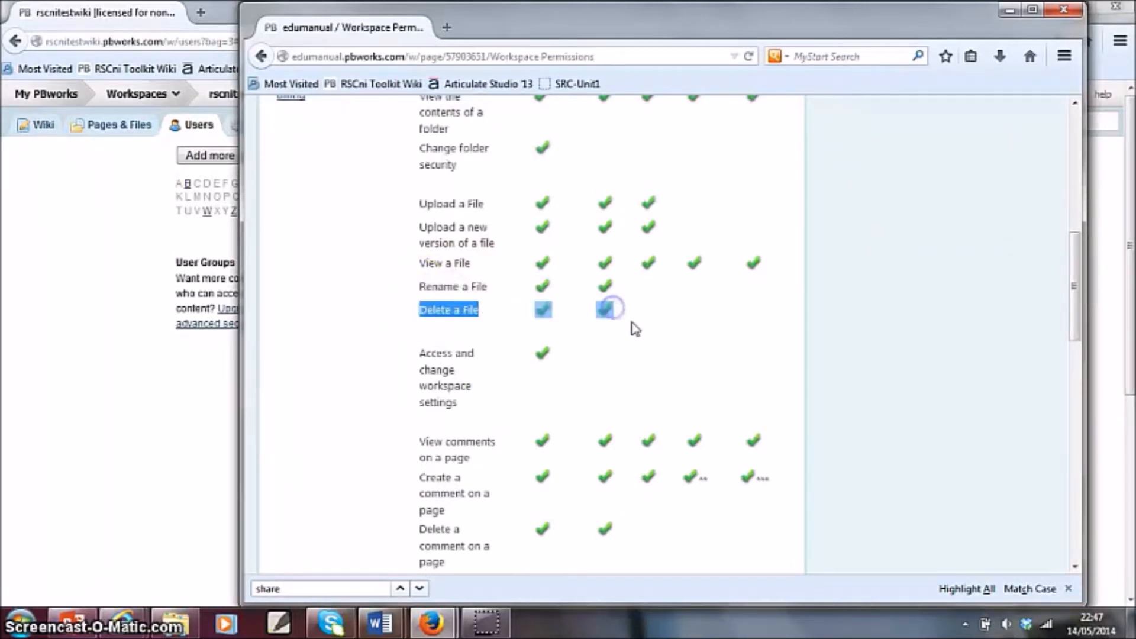
- Review the Reader role's permissions for pages, folders and files in the Workspace Permissions table
{"action": "scroll", "coordinate": [631, 328], "scroll_direction": "up", "scroll_amount": 8}
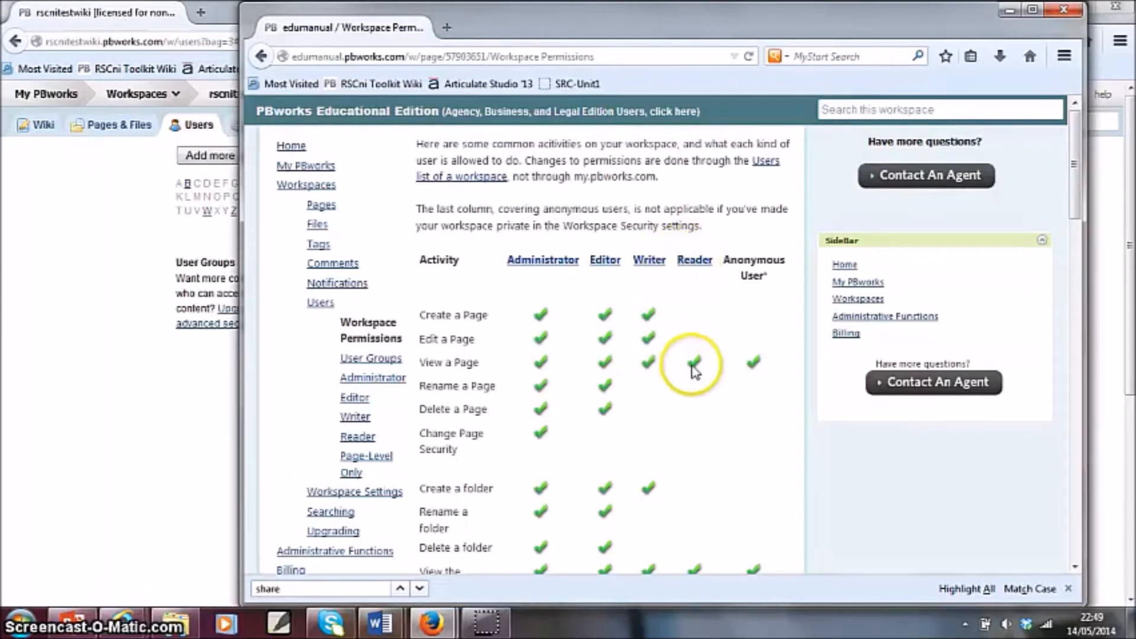
{"action": "scroll", "coordinate": [694, 384], "scroll_direction": "down", "scroll_amount": 3}
{"action": "scroll", "coordinate": [689, 382], "scroll_direction": "down", "scroll_amount": 2}
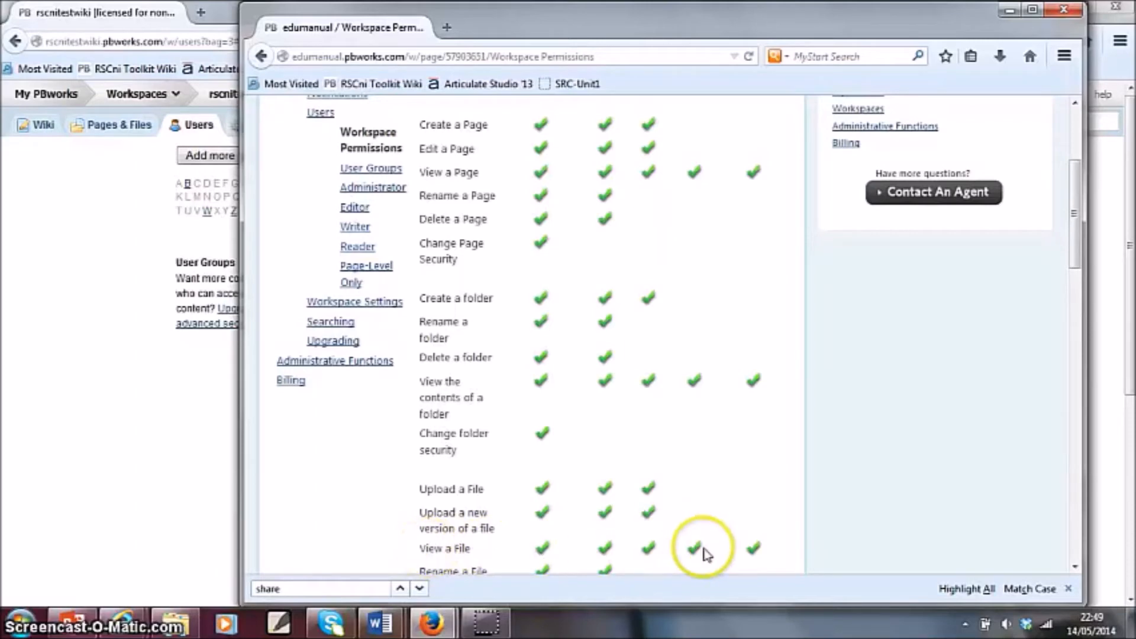
{"action": "scroll", "coordinate": [707, 544], "scroll_direction": "up", "scroll_amount": 4}
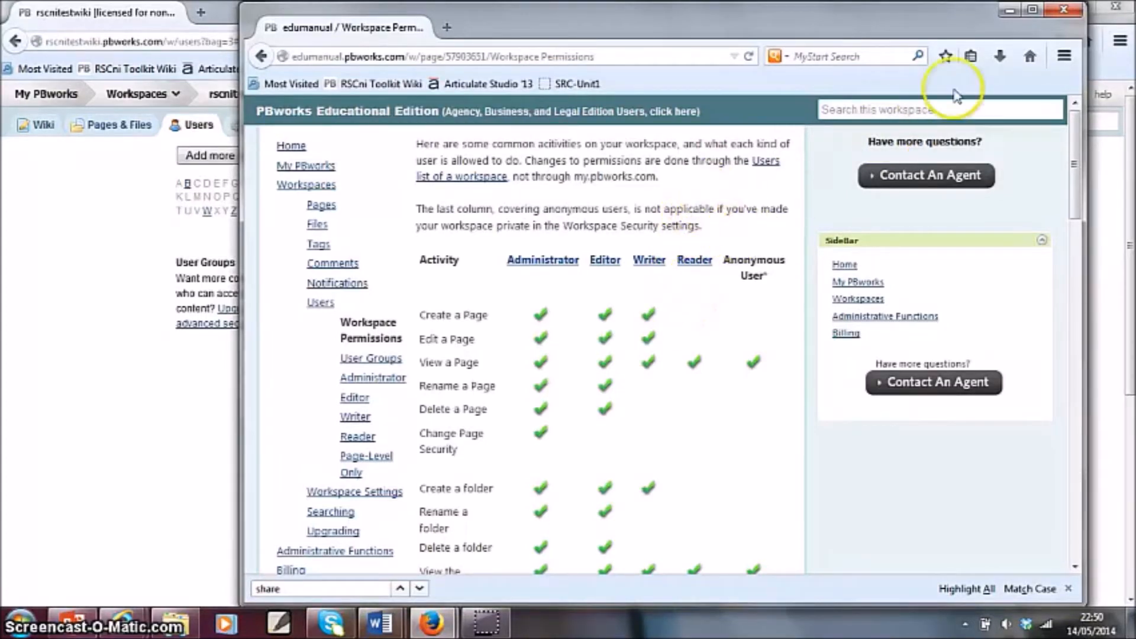
- Close the PBworks manual window and return to the rscnitestwiki workspace's front page
{"action": "left_click", "coordinate": [1063, 9]}
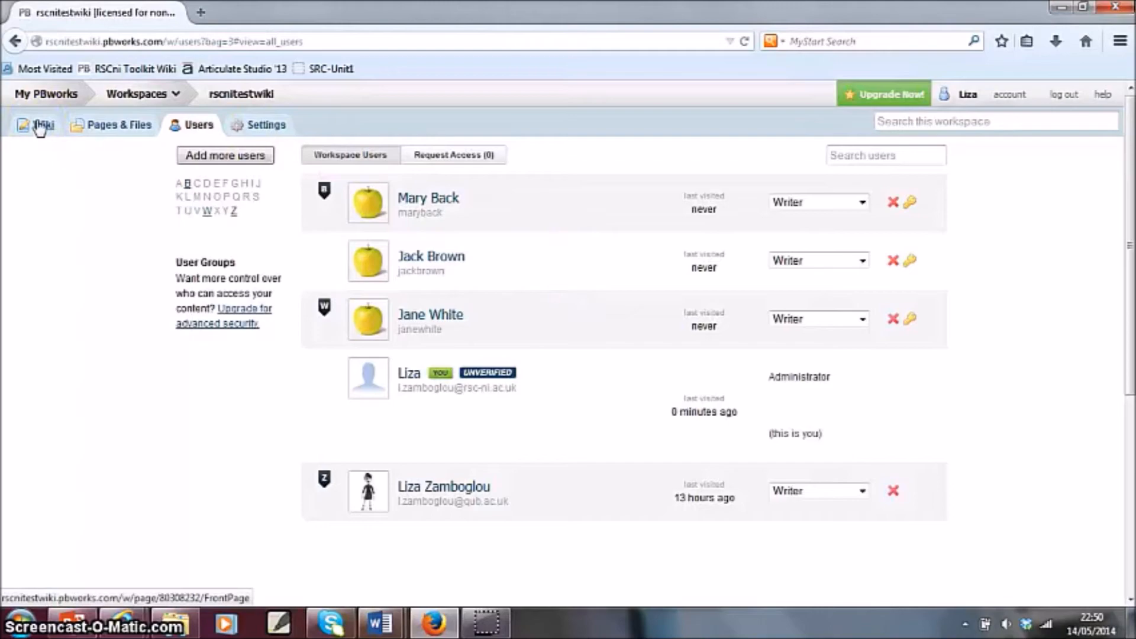
{"action": "left_click", "coordinate": [39, 126]}
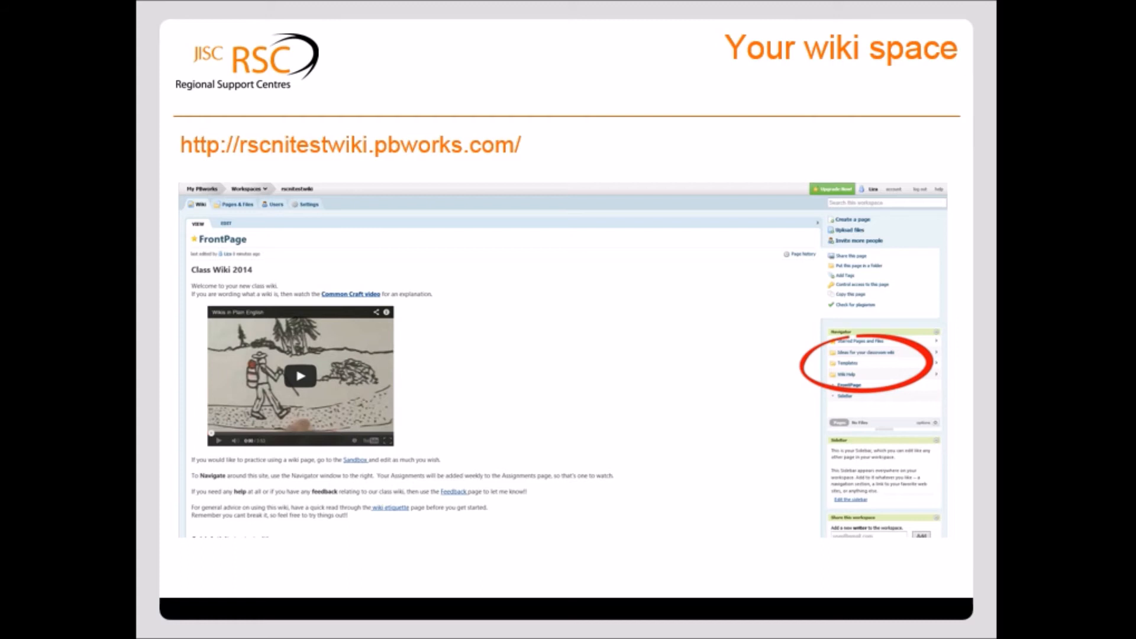
{"action": "key", "text": "Right"}
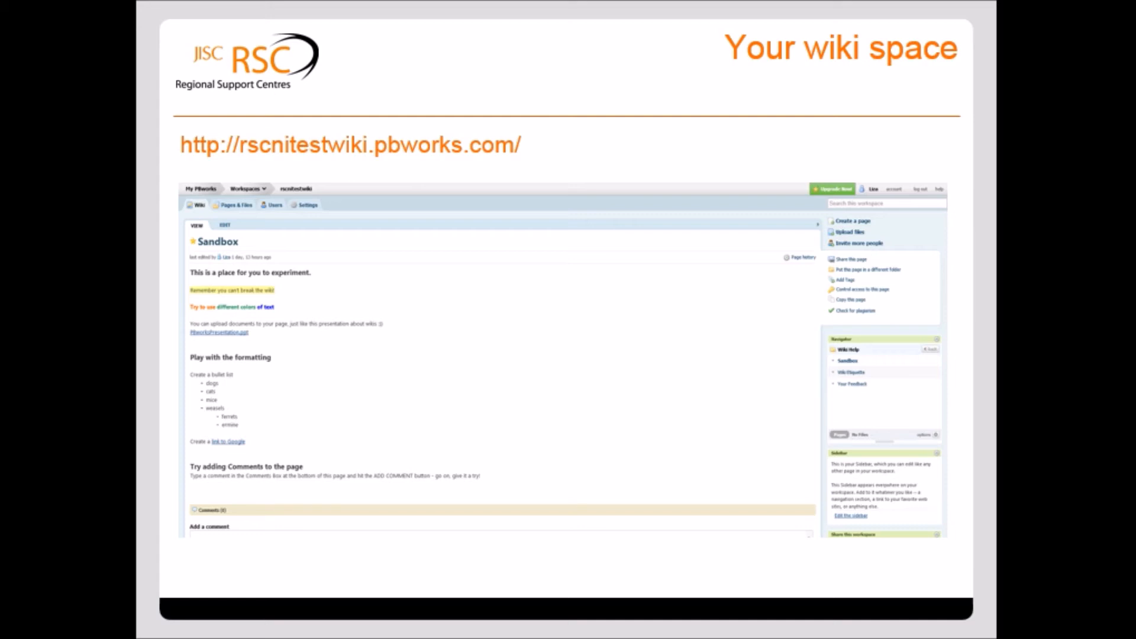
{"action": "key", "text": "Right"}
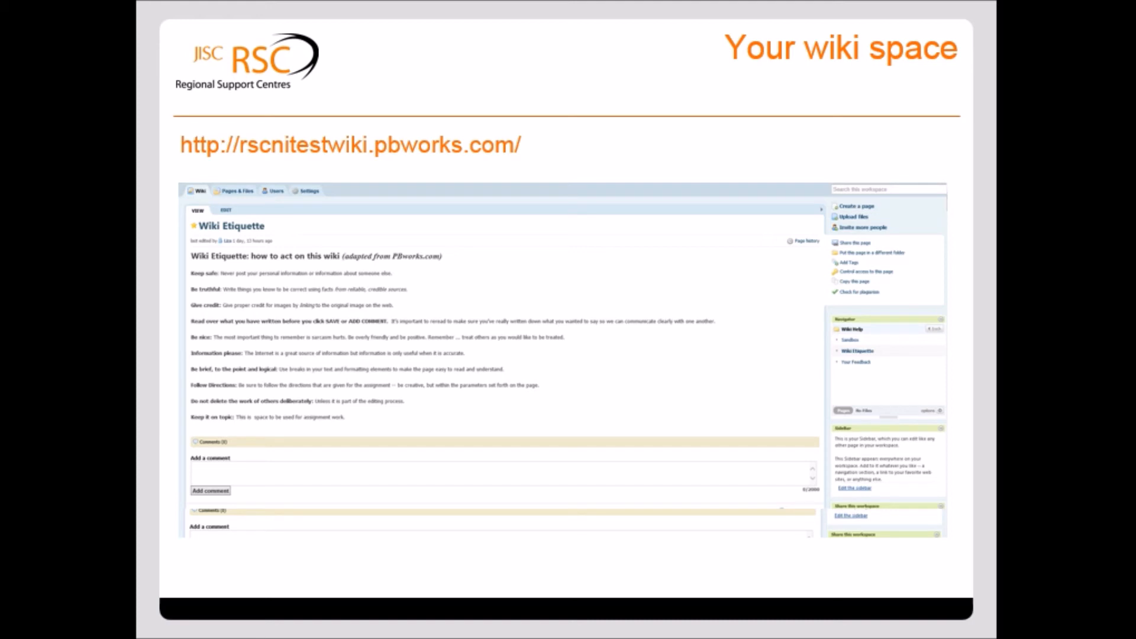
{"action": "key", "text": "Right"}
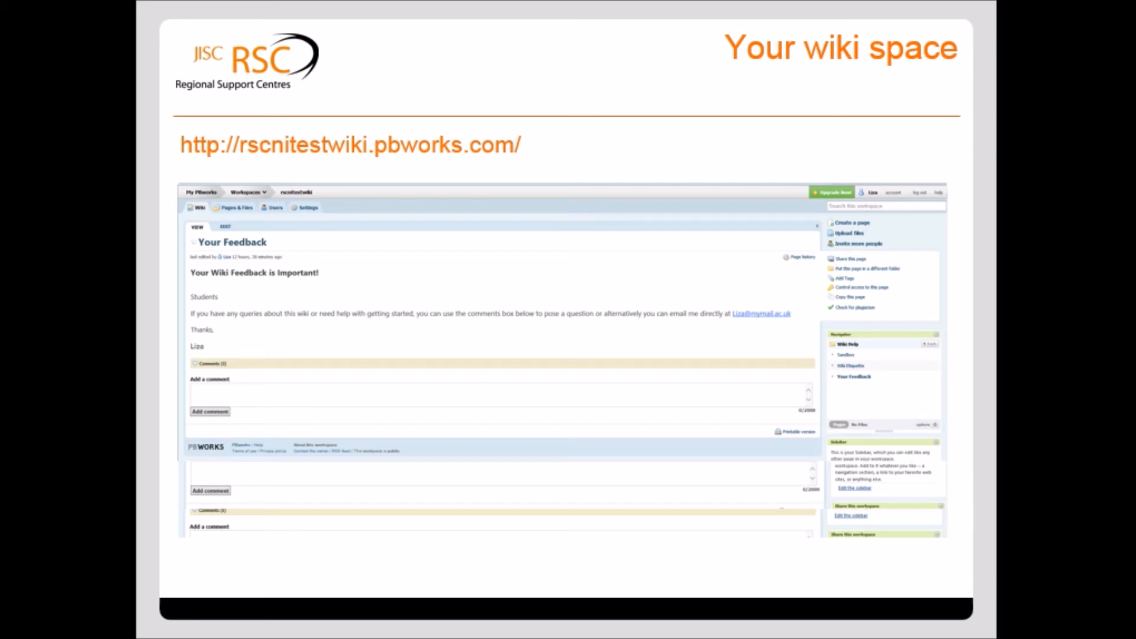
{"action": "key", "text": "Right"}
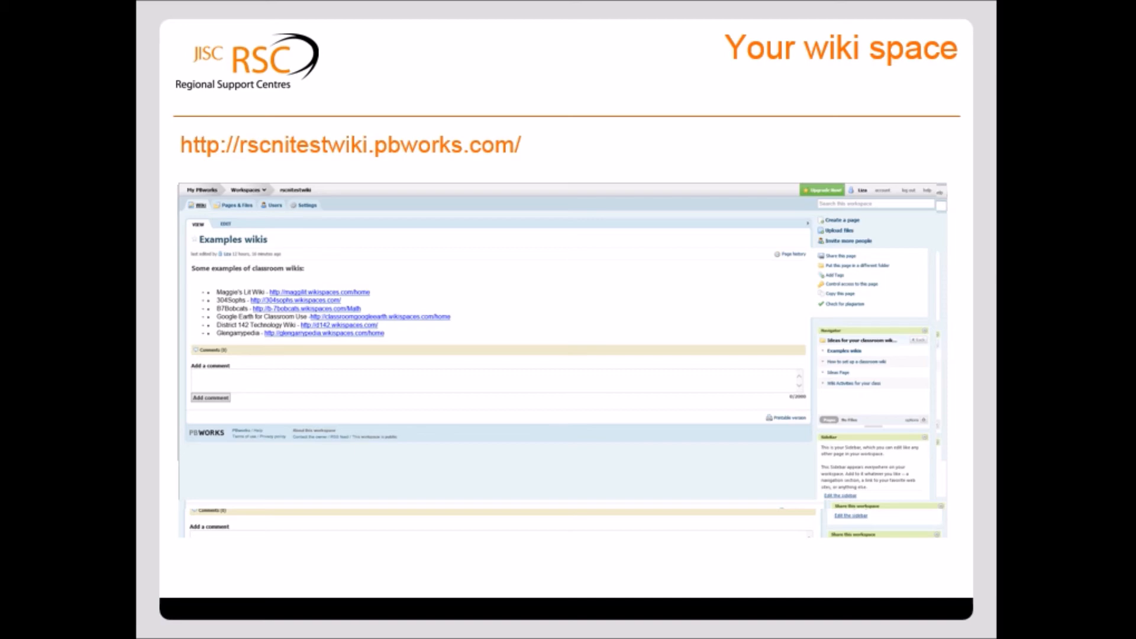
{"action": "key", "text": "Right"}
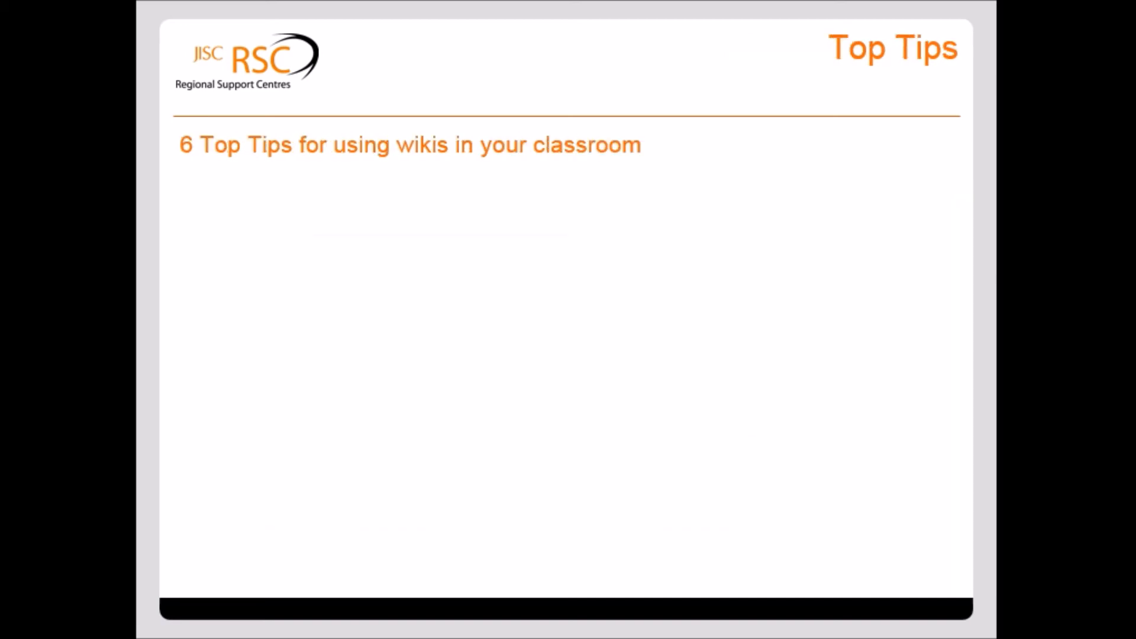